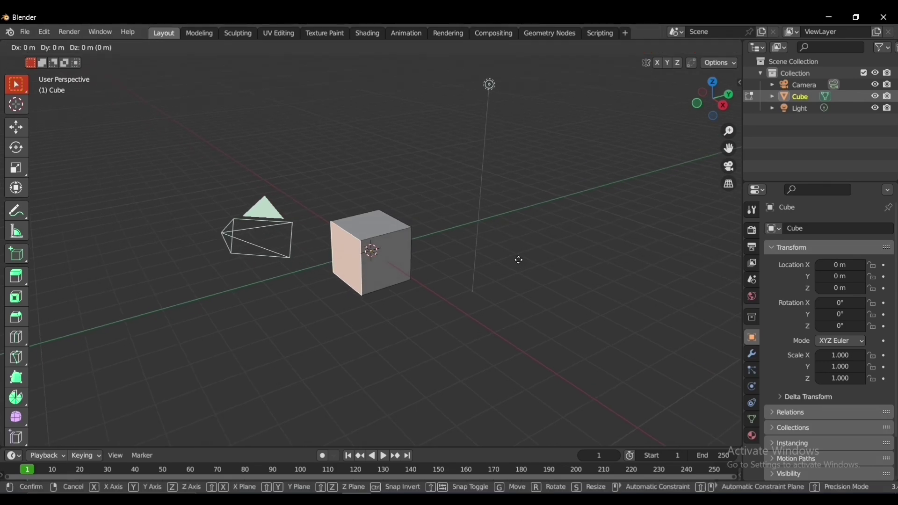
Step: Reshape the default cube into a narrow block by moving one side face along Y and the front face along X
left_click(543, 244)
left_click(399, 250)
key("g")
key("y")
key("x")
left_click(453, 283)
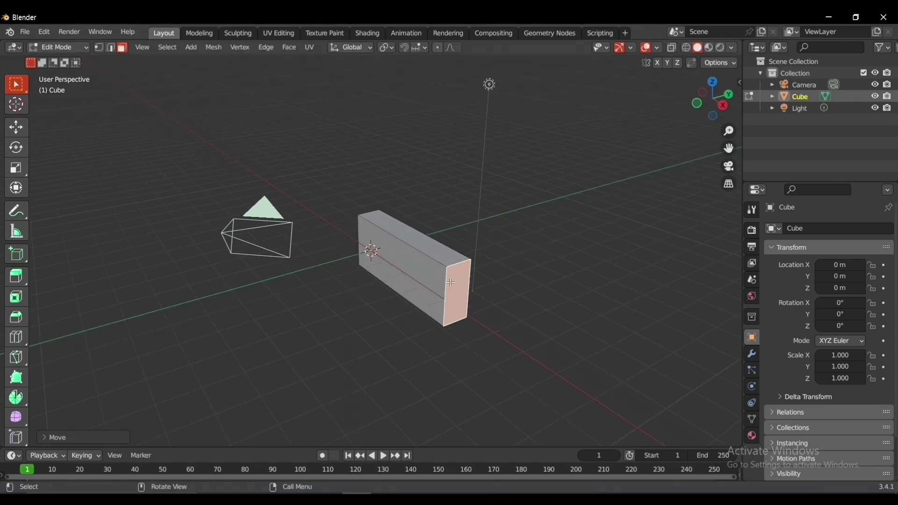
Step: Raise the block's top face along Z and move its end face along X to form a tall, thin slab
left_click(439, 250)
key("g")
key("z")
left_click(441, 201)
middle_click_drag(362, 246, 389, 230)
left_click(421, 232)
key("g")
key("x")
left_click(463, 246)
scroll(460, 248, "up", 4)
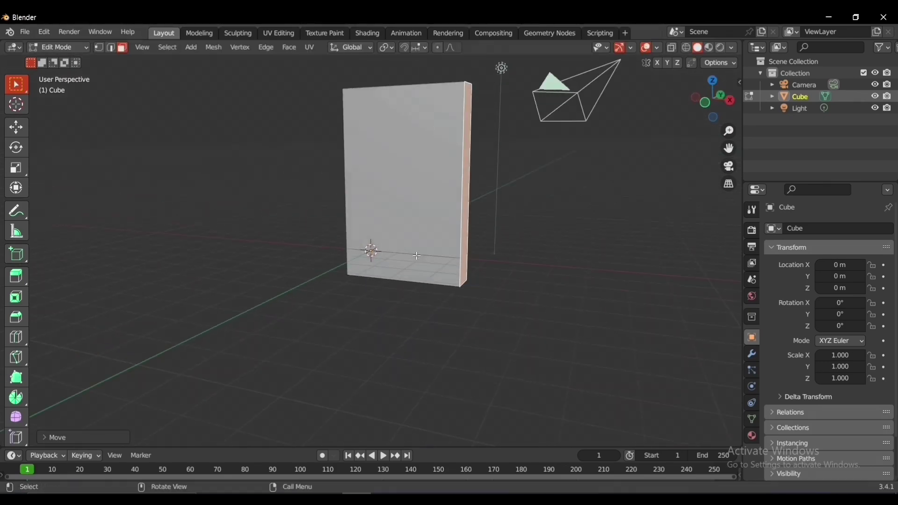
Step: Add a horizontal loop cut around the slab close to its bottom edge
key("ctrl+r")
left_click(459, 199)
left_click(457, 279)
mouse_move(533, 271)
middle_mouse_down()
mouse_move(499, 262)
mouse_move(547, 274)
middle_mouse_up()
Step: Mirror the slab across the X axis with AutoMirror, using the positive orientation
left_click(726, 62)
left_click(722, 62)
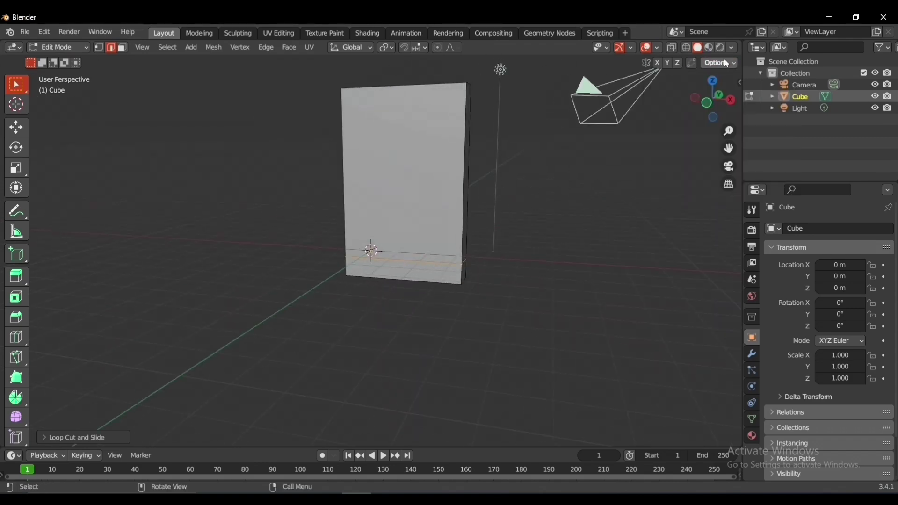
key("n")
left_click(734, 183)
left_click(731, 158)
left_click(672, 79)
left_click(675, 98)
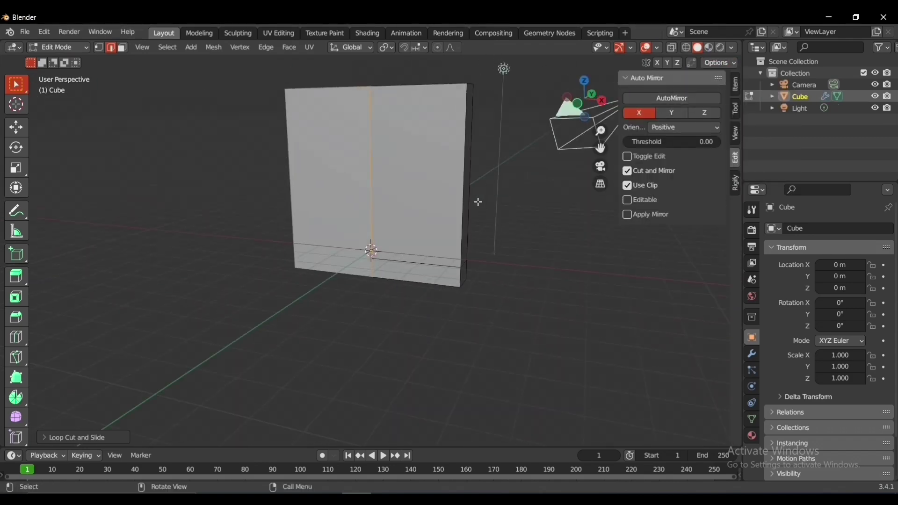
Step: Select the upper and lower side faces of the mirrored slab and move them along X
middle_click_drag(477, 201, 447, 194)
key("3")
left_click(447, 194)
left_click(445, 281, "shift")
middle_click_drag(578, 204, 606, 202)
key("g")
key("x")
left_click(561, 193)
Step: Extrude the narrow face below the loop cut at the slab's bottom
middle_click_drag(446, 230, 440, 268)
left_click(433, 268)
key("e")
left_click(447, 270)
key("g")
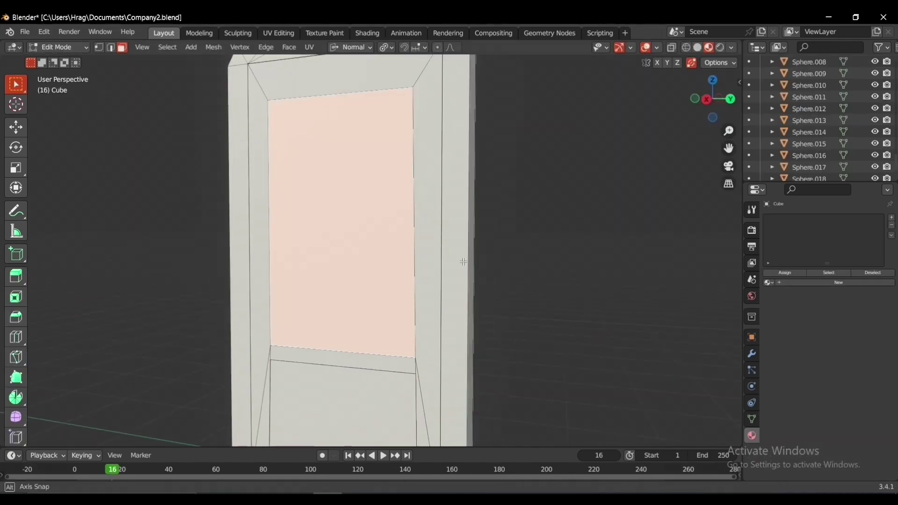
Step: Recess the door's large upper panel face inward along its normal
middle_click_drag(461, 260, 374, 266)
scroll(379, 266, "up", 2)
key("g")
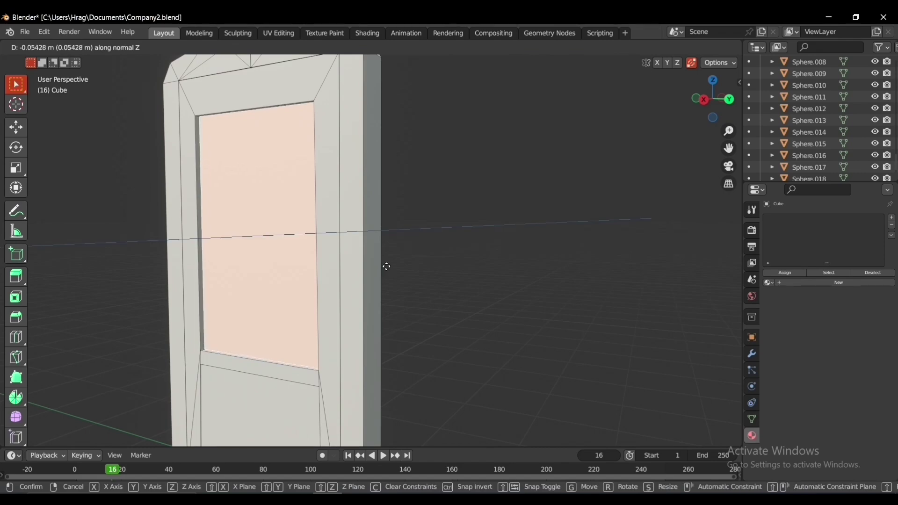
left_click(381, 265)
Step: Recess the door's lower panel face inward by about 0.095 m along its normal
left_click(299, 388)
middle_click_drag(374, 348, 375, 344)
key("g")
key("z")
left_click(332, 308)
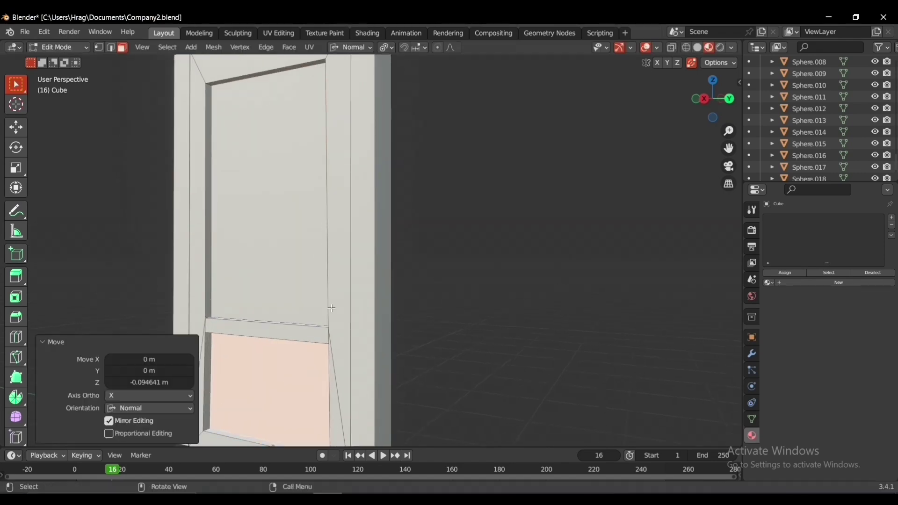
Step: Switch to the Shading workspace with both panel faces selected and give the door Material.002
middle_click_drag(332, 308, 380, 298)
key("Tab")
key("Tab")
middle_click_drag(486, 260, 419, 330, "shift")
middle_click_drag(415, 260, 407, 256)
left_click(368, 33)
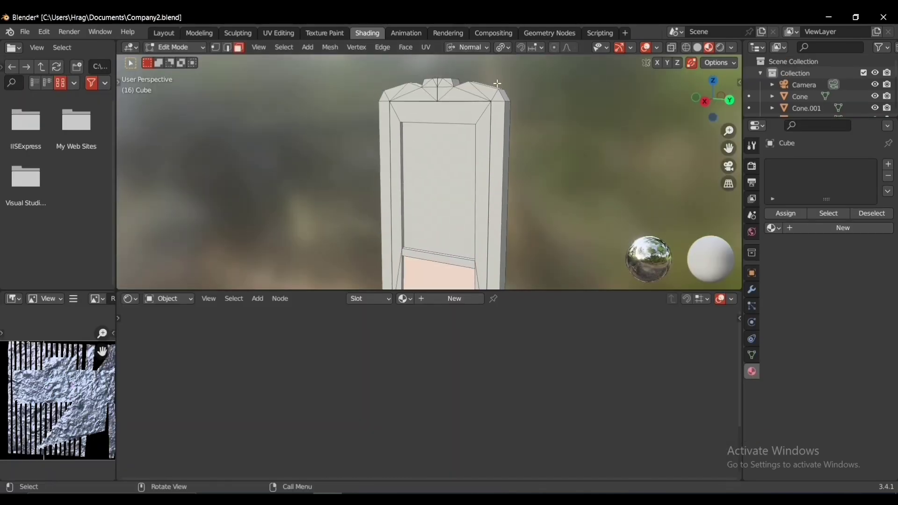
left_click(405, 299)
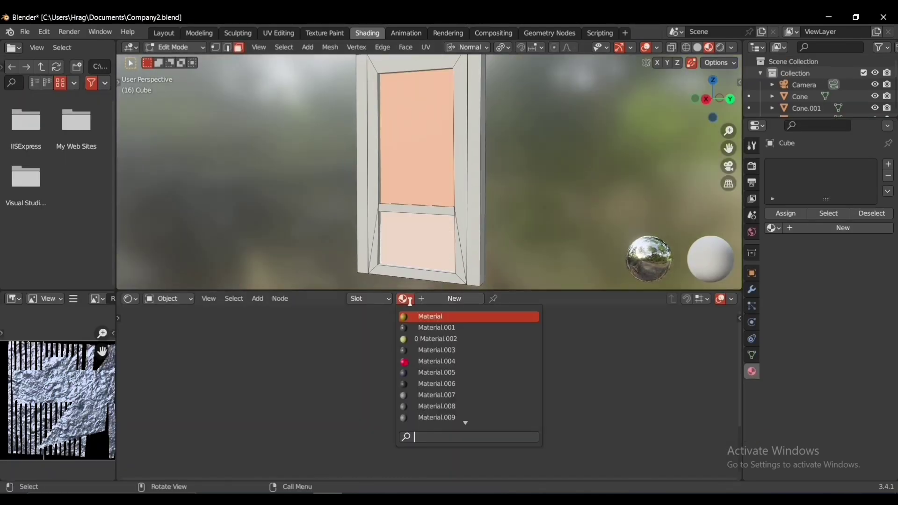
left_click(423, 350)
Step: Set the door's first material slot to Material.011 and give the panel faces Material.002 in a second slot
left_click(416, 299)
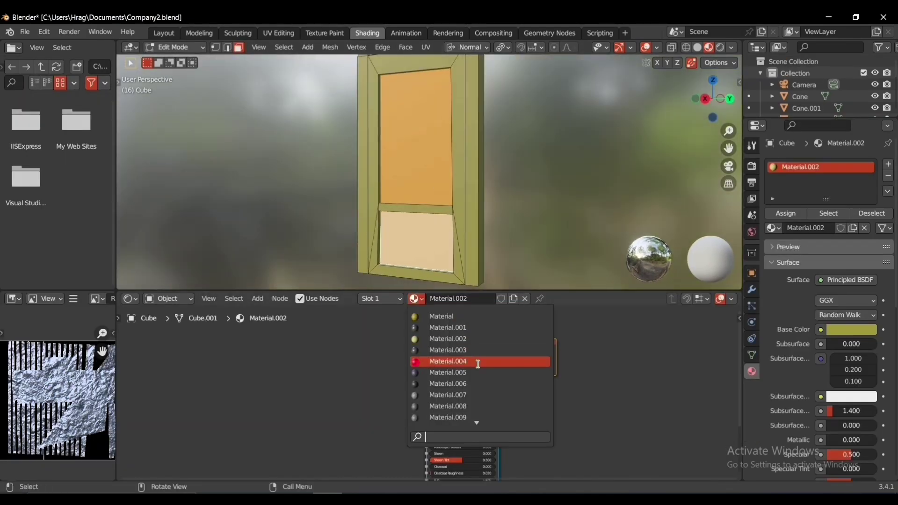
left_click(469, 384)
left_click(380, 299)
left_click(445, 321)
middle_click_drag(431, 236, 431, 249)
left_click(370, 299)
left_click(321, 393)
left_click(404, 299)
left_click(425, 349)
left_click(515, 196)
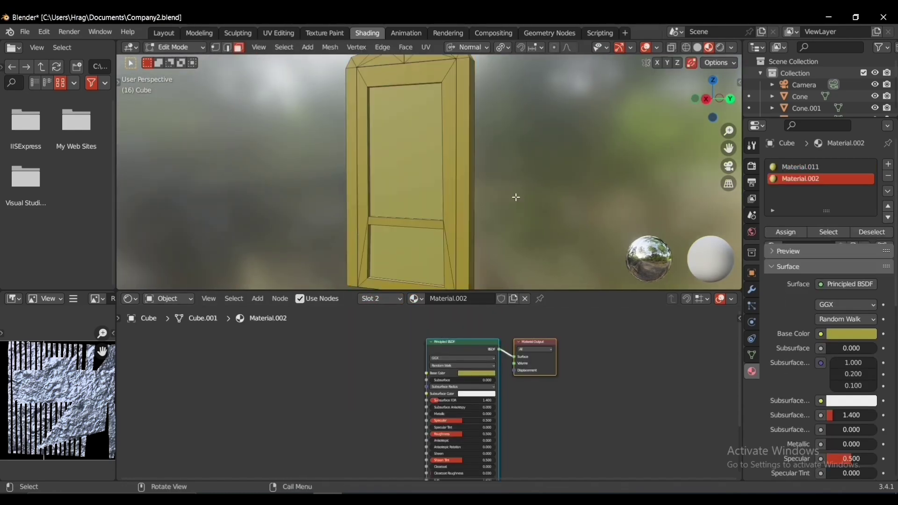
Step: Return to the Layout workspace and move the glowing red cylinder about -7.29 m along its normal Z toward the door
middle_click_drag(515, 196, 488, 147)
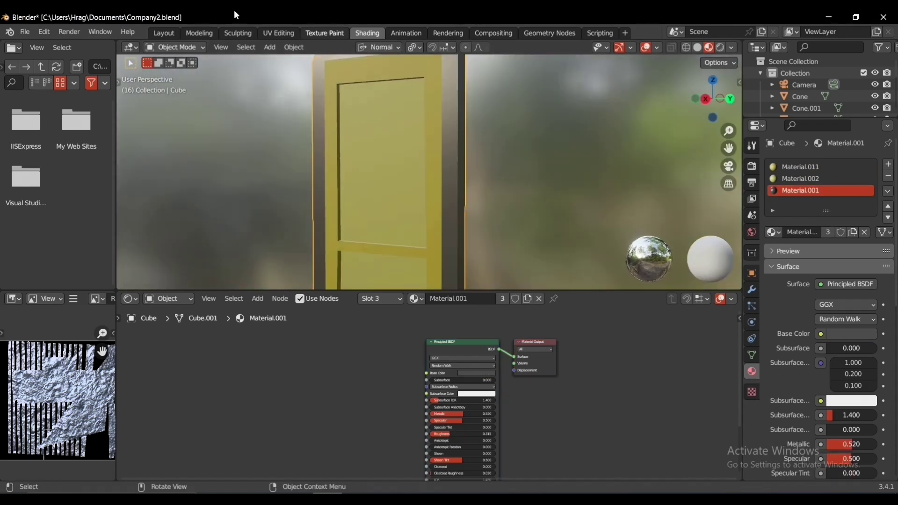
left_click(164, 32)
scroll(370, 248, "down", 3)
scroll(373, 260, "up", 1)
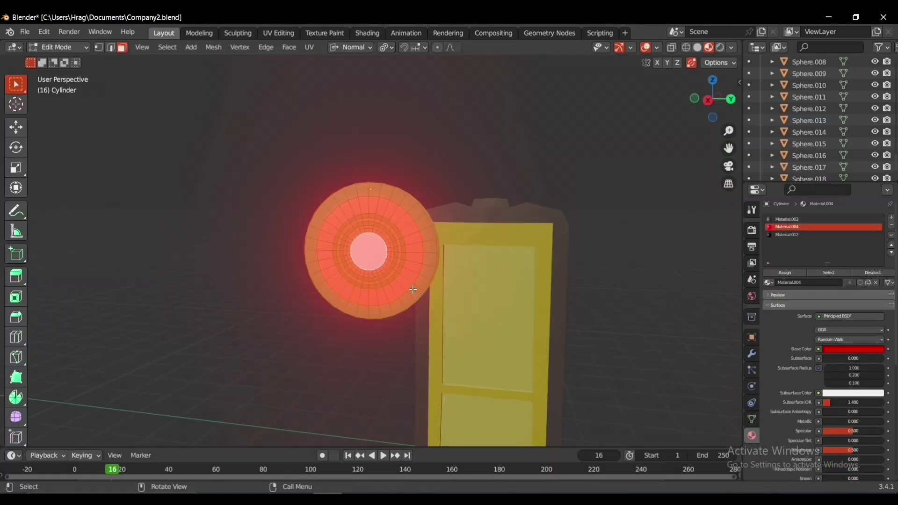
left_click(434, 250)
key("Tab")
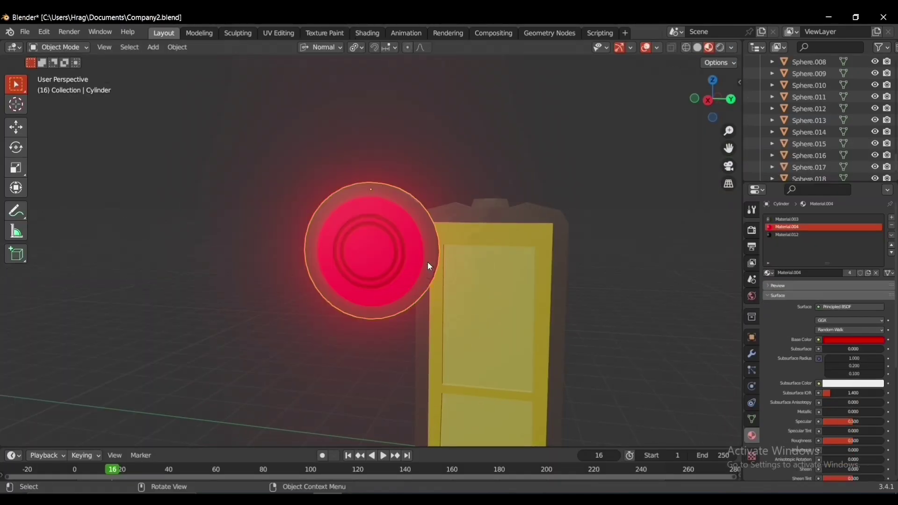
key("g")
key("z")
left_click(569, 237)
scroll(570, 237, "up", 1)
Step: Move the red light about another -0.49 m along its normal Z so it sits against the door frame
key("KP_Decimal")
middle_click_drag(546, 295, 525, 321)
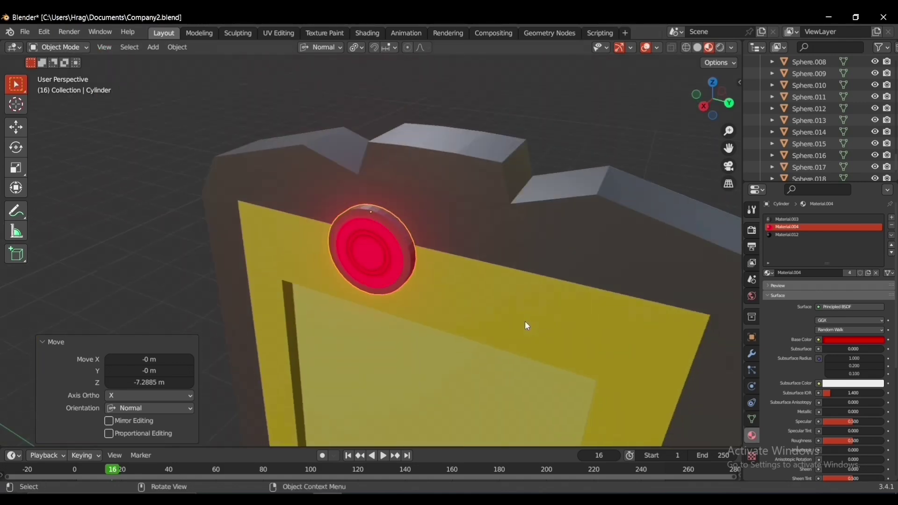
key("g")
key("z")
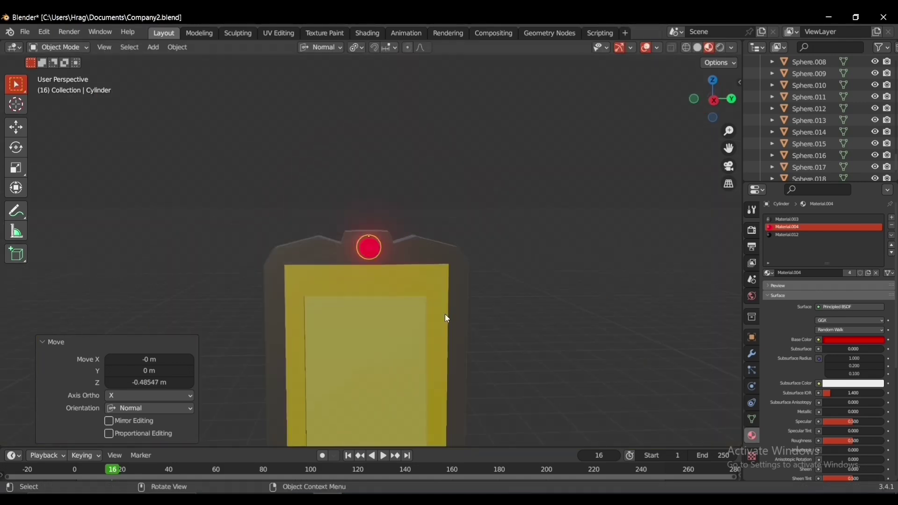
middle_click_drag(445, 317, 429, 301)
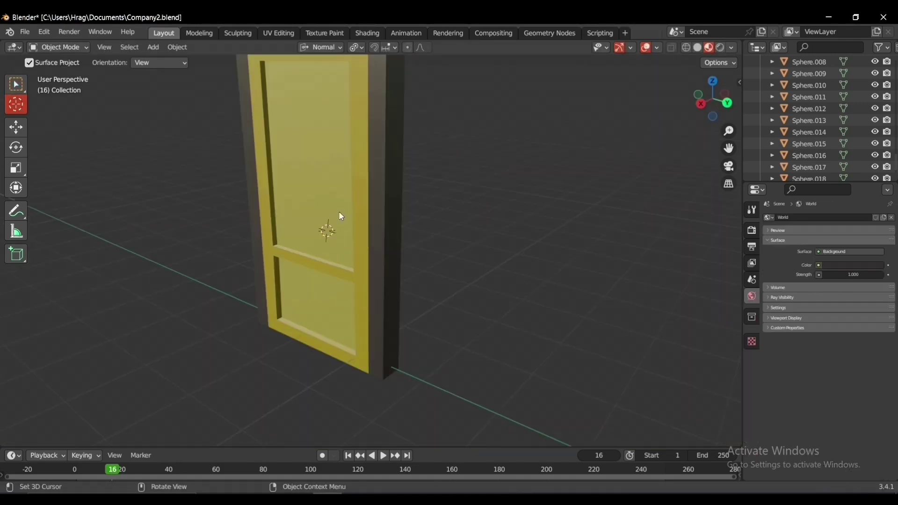
Step: Add a UV sphere in front of the door and scale it down
key("shift+a")
mouse_move(340, 211)
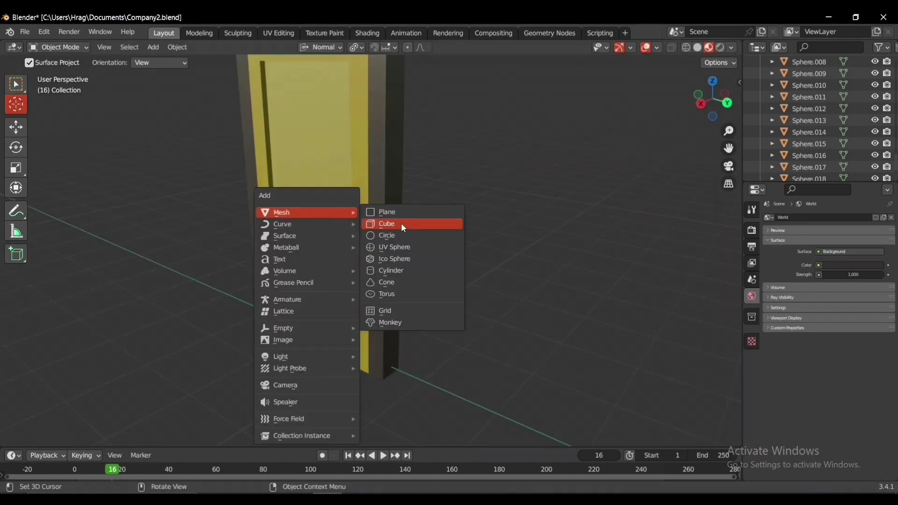
left_click(391, 249)
key("s")
left_click(364, 245)
Step: Move the sphere along X and shrink it by a factor of 0.401 to doorknob size
key("g")
key("x")
left_click(386, 257)
key("s")
left_click(322, 253)
Step: Place the sphere as a doorknob on the door's outer stile by shifting it along its Z and Y axes
key("g")
key("z")
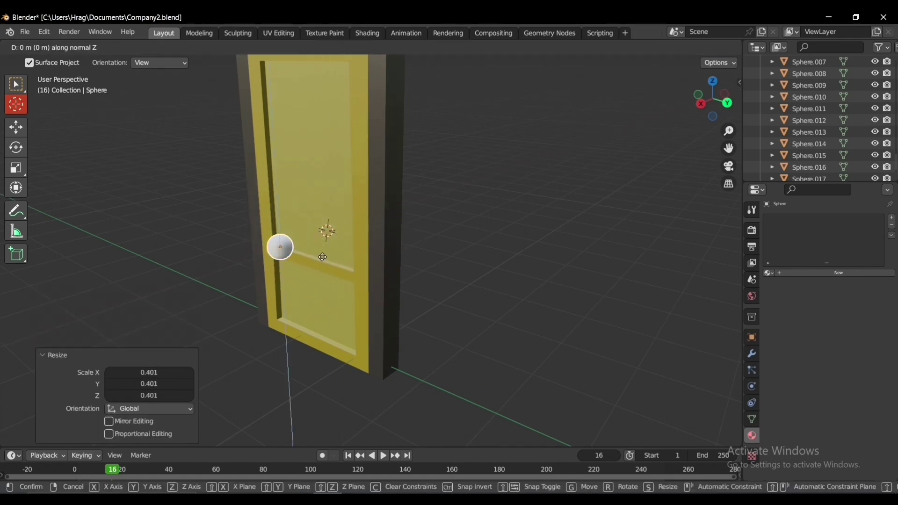
left_click(352, 200)
key("g")
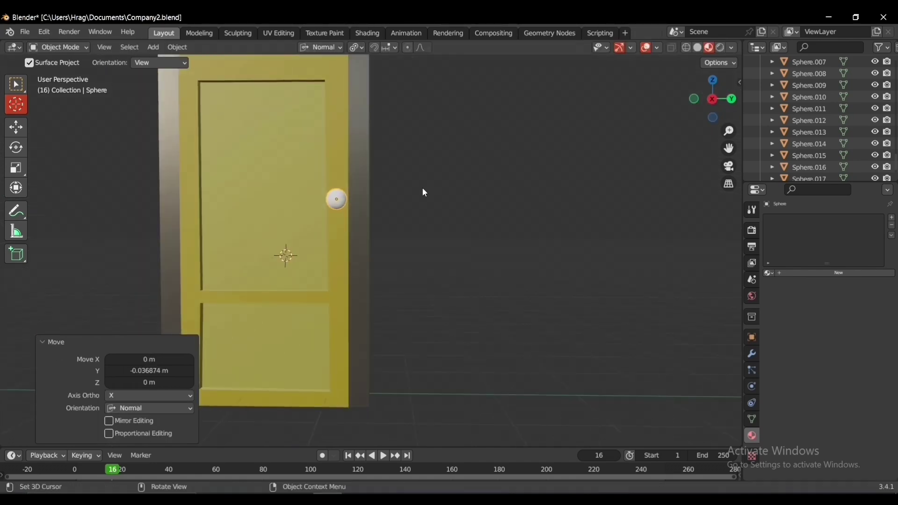
key("g")
key("z")
key("z")
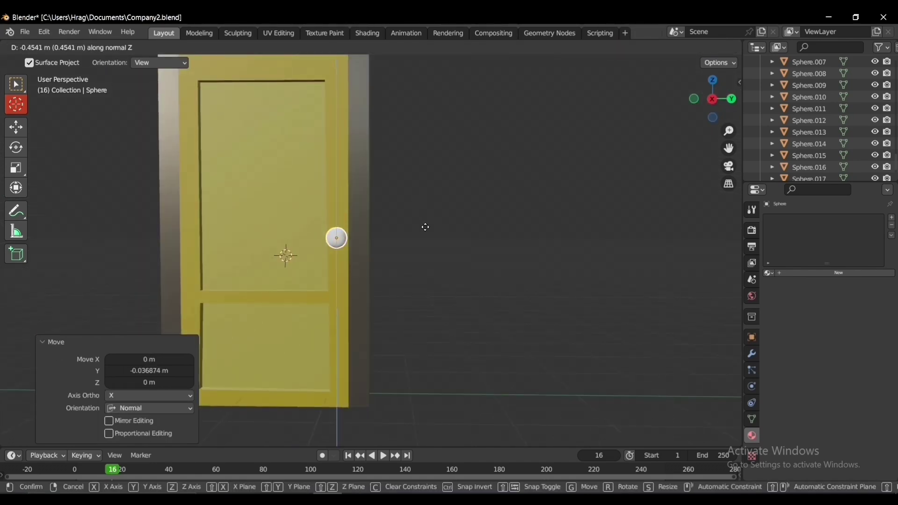
left_click(425, 229)
Step: Assign the dark Material.003 to the doorknob sphere
left_click(769, 273)
left_click(779, 287)
left_click(442, 237)
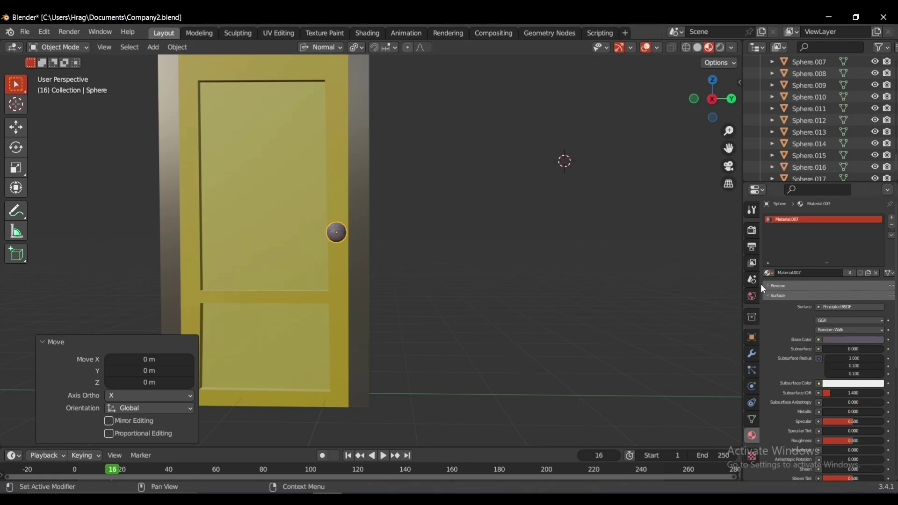
left_click(787, 326)
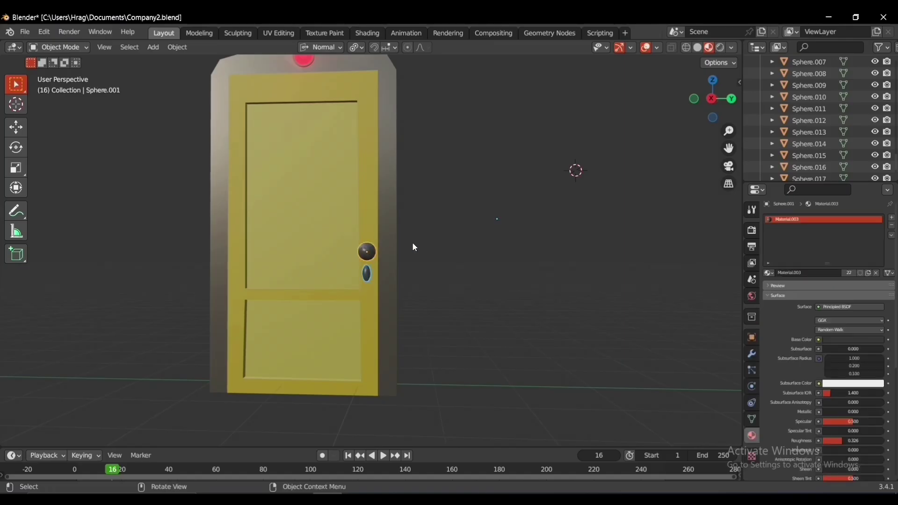
Step: Move the doorknob and the oval keyhole piece together along Z, and deselect them
key("g")
key("z")
key("z")
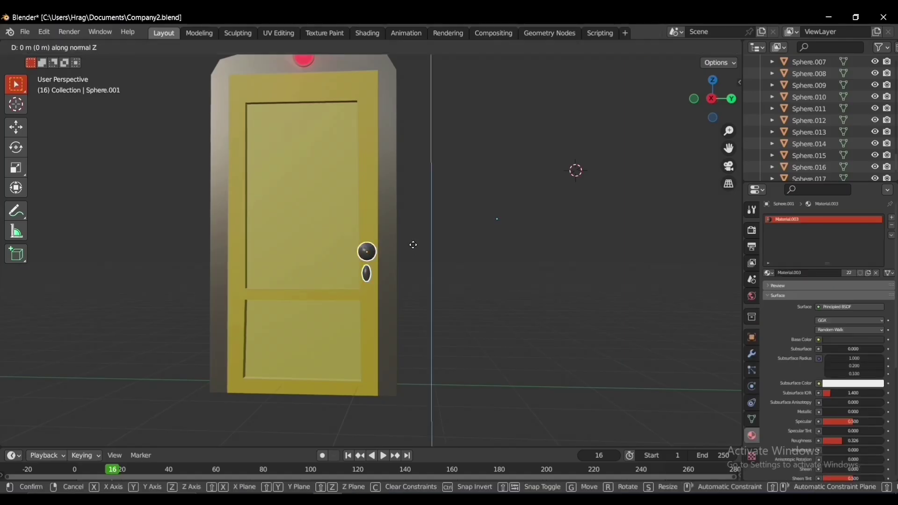
left_click(428, 222)
left_click(432, 241)
middle_click_drag(432, 241, 439, 226)
scroll(397, 274, "down", 3)
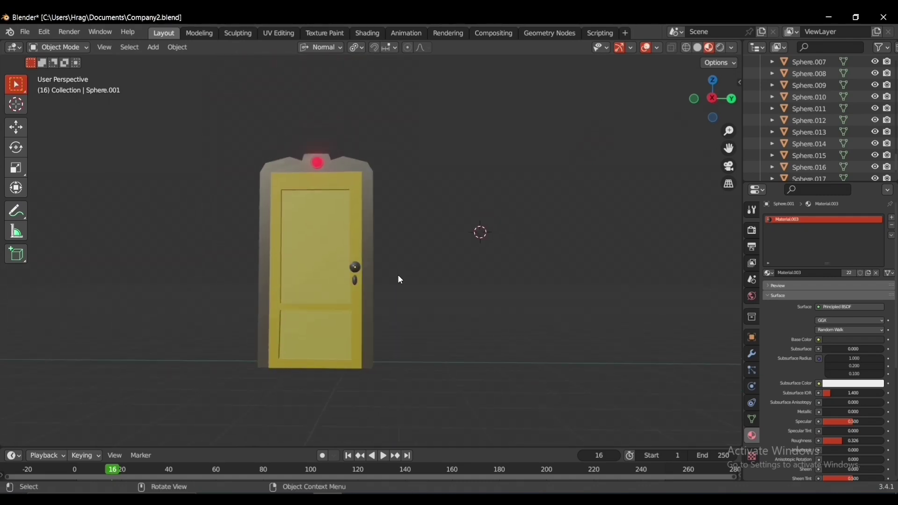
scroll(397, 274, "up", 4)
middle_click_drag(394, 283, 385, 301)
scroll(386, 301, "down", 4)
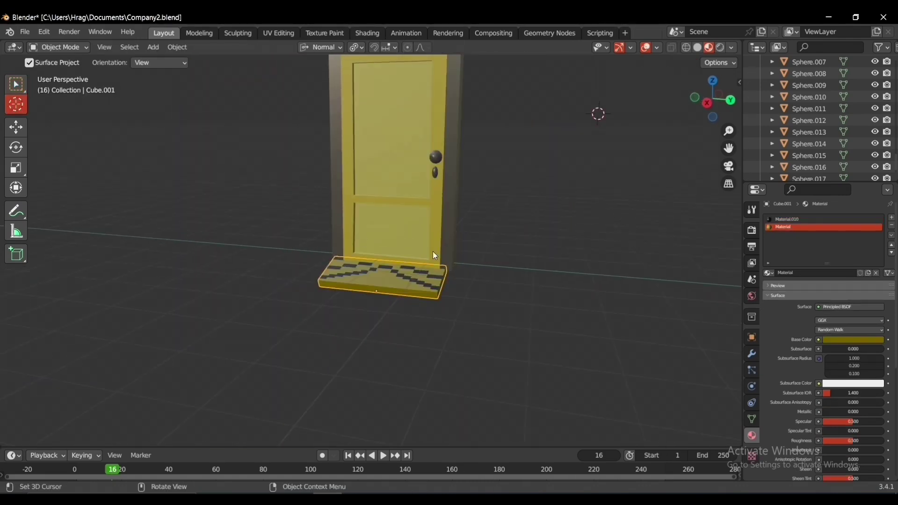
Step: Add a cube beside the doormat and scale it down to a small block
key("shift+a")
left_click(498, 267)
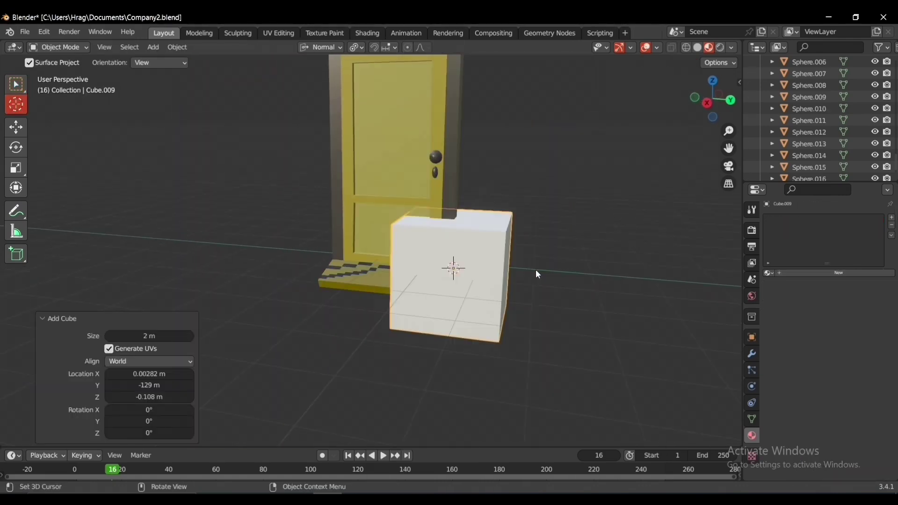
key("s")
left_click(482, 268)
Step: Move the small block along Y to stand beside the door frame
key("g")
key("y")
key("y")
left_click(504, 269)
Step: Extrude the small block's top face upward into a tall post next to the door
middle_click_drag(505, 281, 469, 343, "shift")
key("Tab")
left_click(448, 303)
key("e")
left_click(477, 143)
Step: Extrude an edge at the post's base outward along global Y
key("2")
key("e")
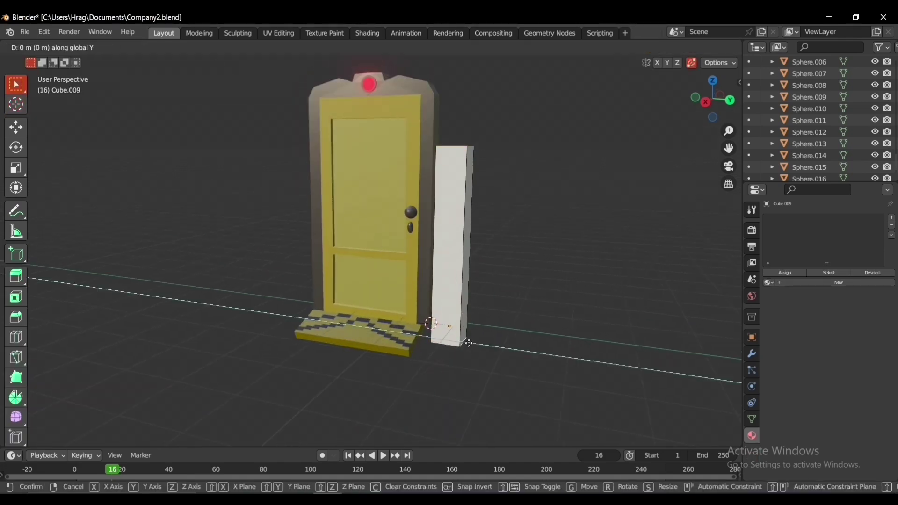
left_click(485, 182)
middle_click_drag(485, 182, 531, 189)
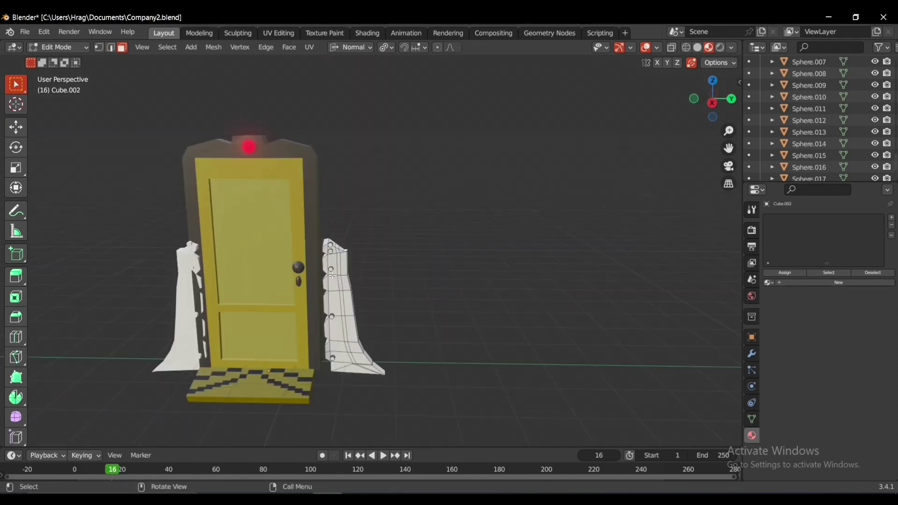
Step: Select the sloping top faces of the white side ornament and move them to reshape its upper end
left_click(143, 47)
left_click(164, 112)
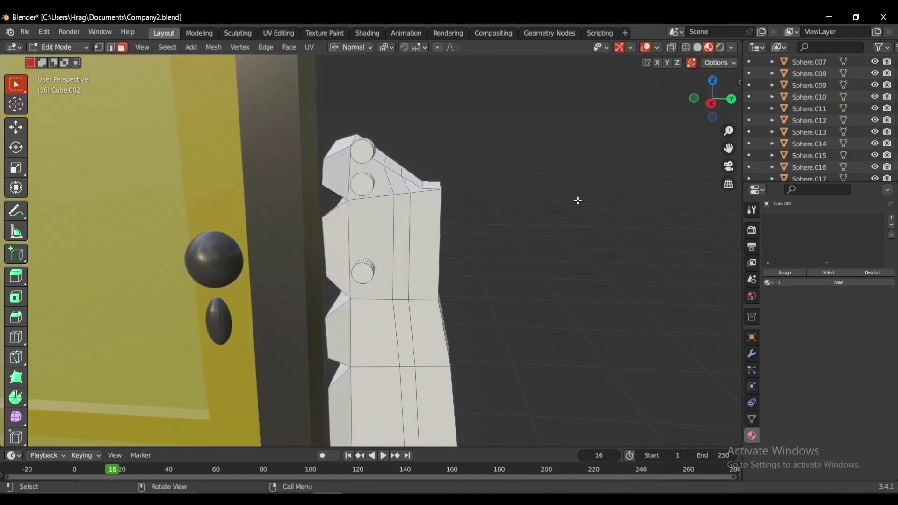
middle_click_drag(578, 201, 500, 104)
left_click(359, 108, "shift")
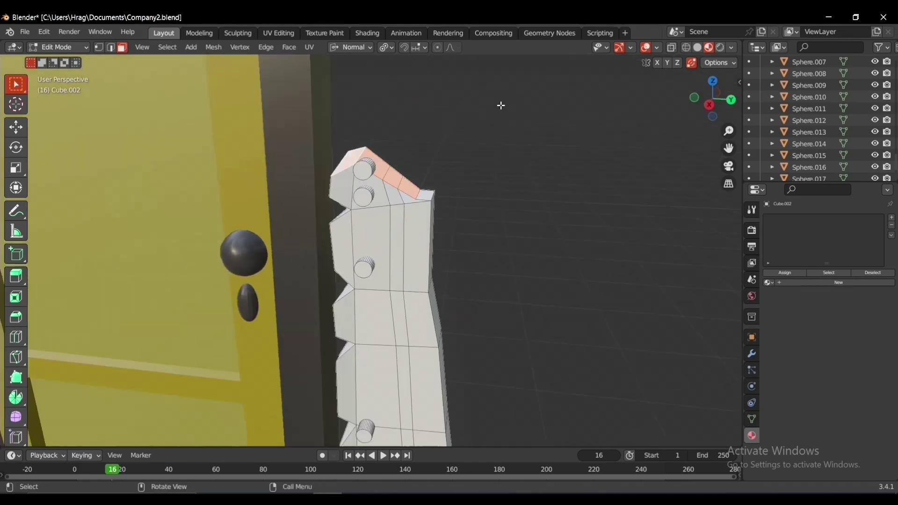
scroll(501, 105, "down", 2)
key("g")
left_click(460, 137)
Step: Lower the outer bottom tip of the side ornament by about 0.49 m along global Z
middle_click_drag(460, 137, 478, 286)
key("g")
key("z")
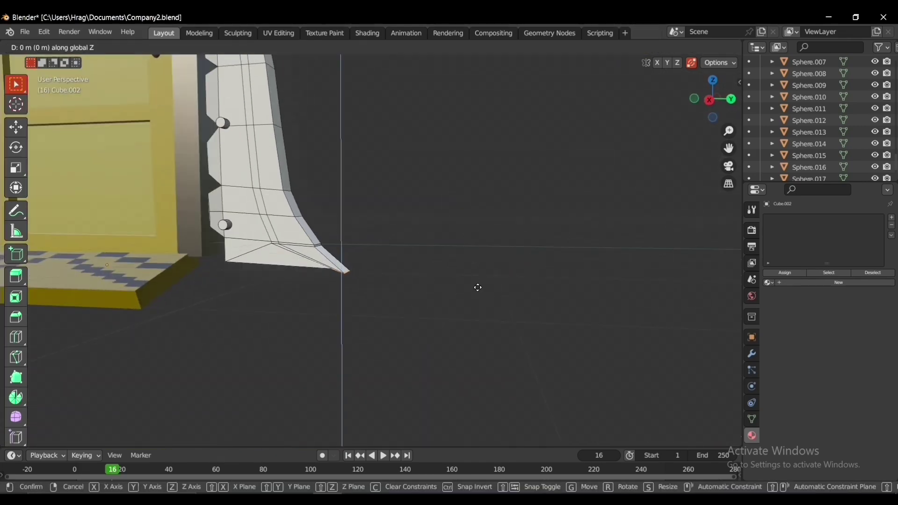
left_click(481, 339)
scroll(359, 382, "down", 3)
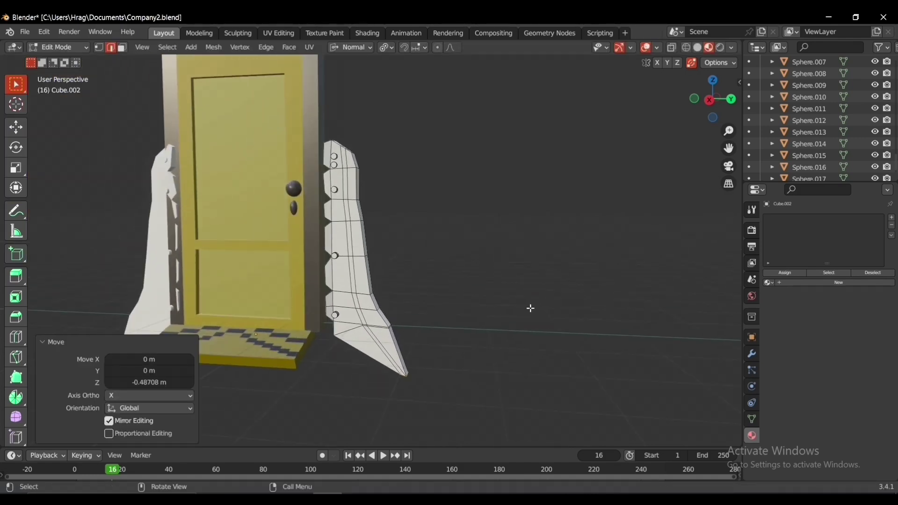
Step: Assign Material.005 to the side ornaments and check them in Object Mode
middle_click_drag(531, 309, 382, 206)
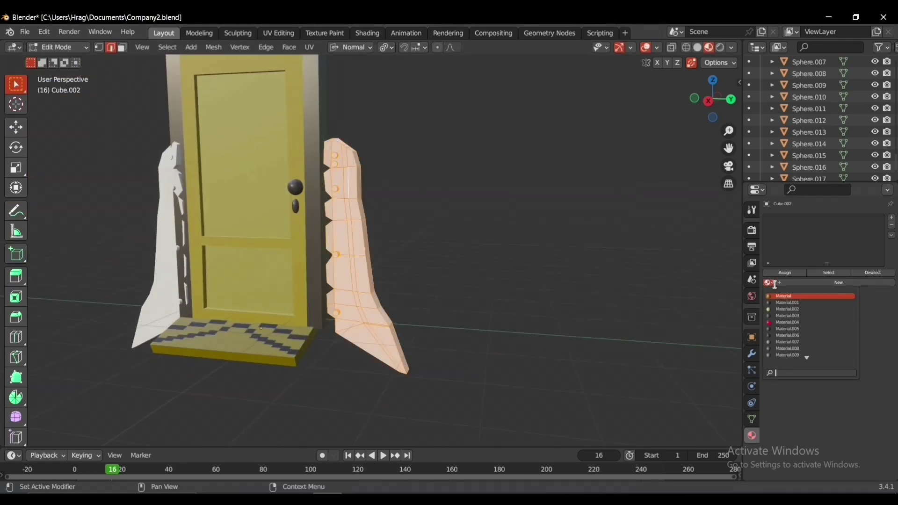
left_click(806, 329)
left_click(589, 296)
middle_click_drag(491, 292, 441, 288)
key("Tab")
key("Tab")
key("Tab")
key("Tab")
Step: Select the long vertical strip of faces down the side ornament, front and back, and give it Material.007 in a second material slot
scroll(363, 213, "up", 3)
middle_click_drag(395, 229, 424, 280, "shift")
left_click(356, 149, "shift")
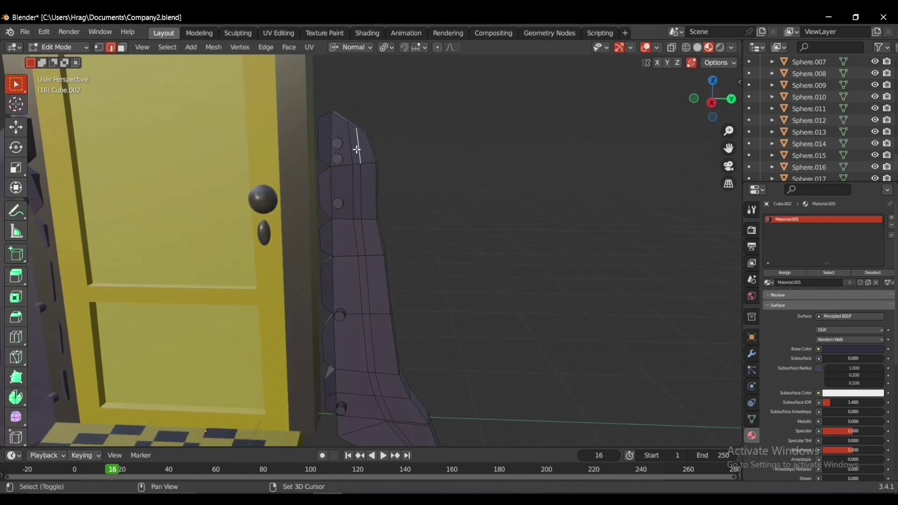
middle_click_drag(366, 283, 373, 360)
middle_click_drag(396, 303, 409, 294, "shift")
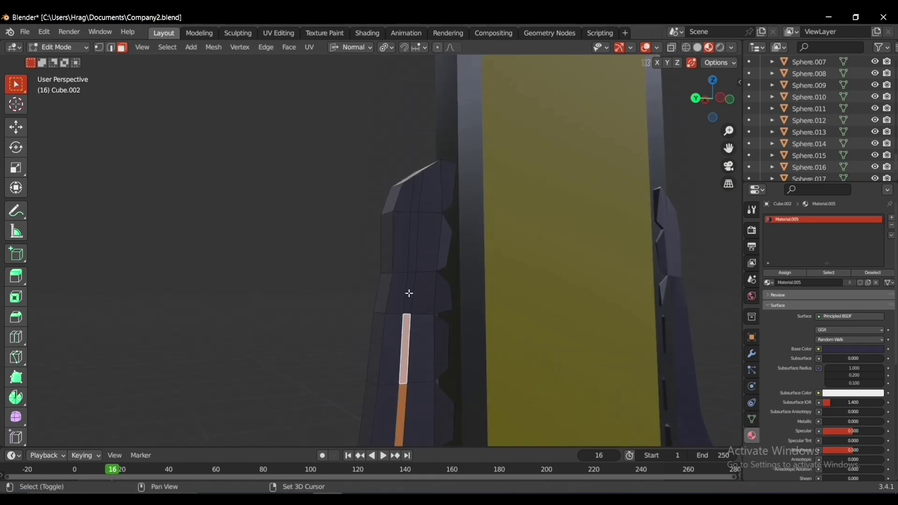
middle_click_drag(414, 195, 468, 257)
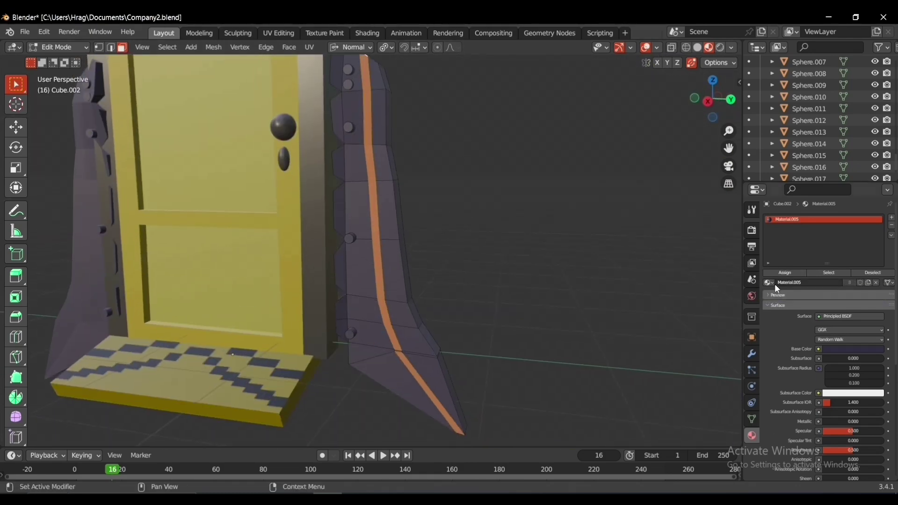
left_click(367, 33)
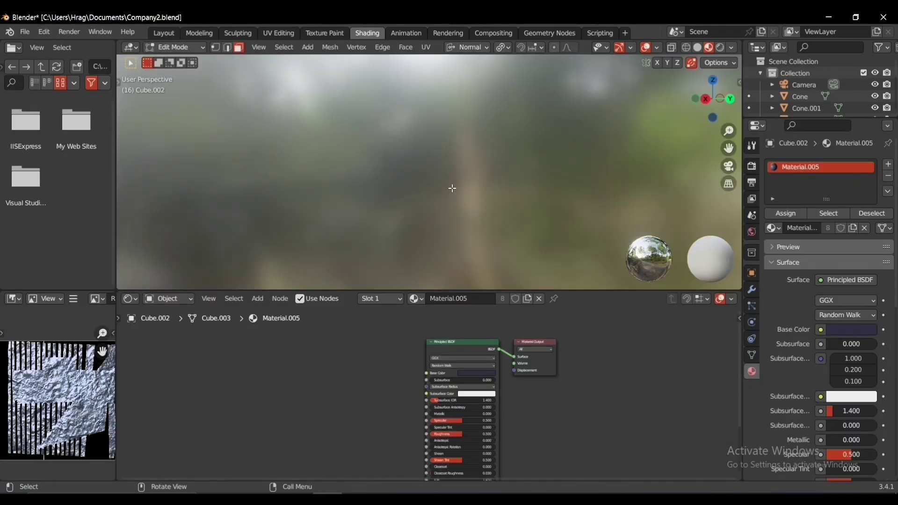
left_click(259, 47)
left_click(309, 114)
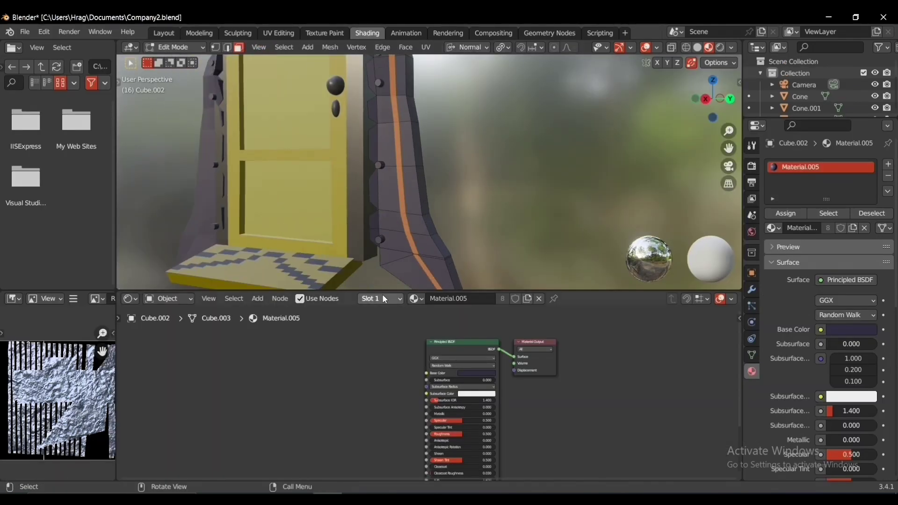
left_click(444, 323)
left_click(410, 299)
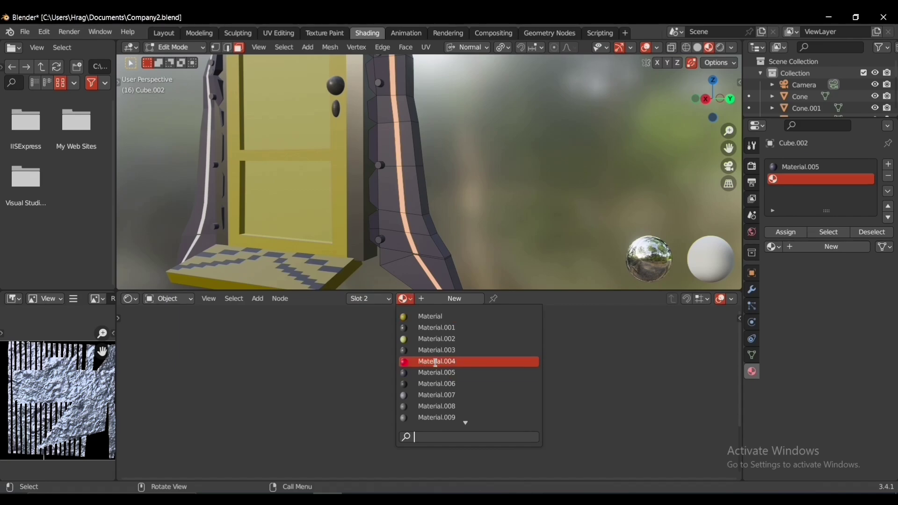
left_click(433, 396)
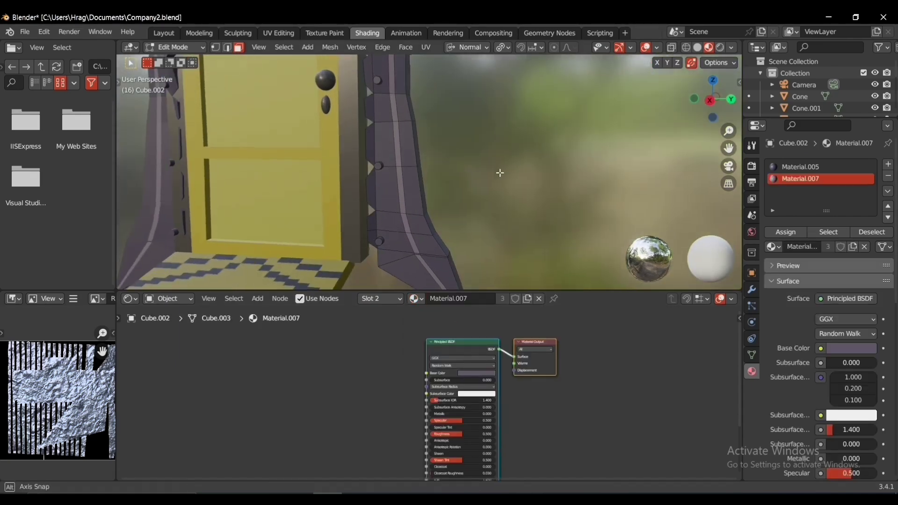
Step: Select the tooth faces along the ornament's inner edge and give them Material.006 in a third material slot, then leave Edit Mode
scroll(486, 176, "down", 2)
middle_click_drag(421, 136, 449, 219)
scroll(349, 184, "up", 4)
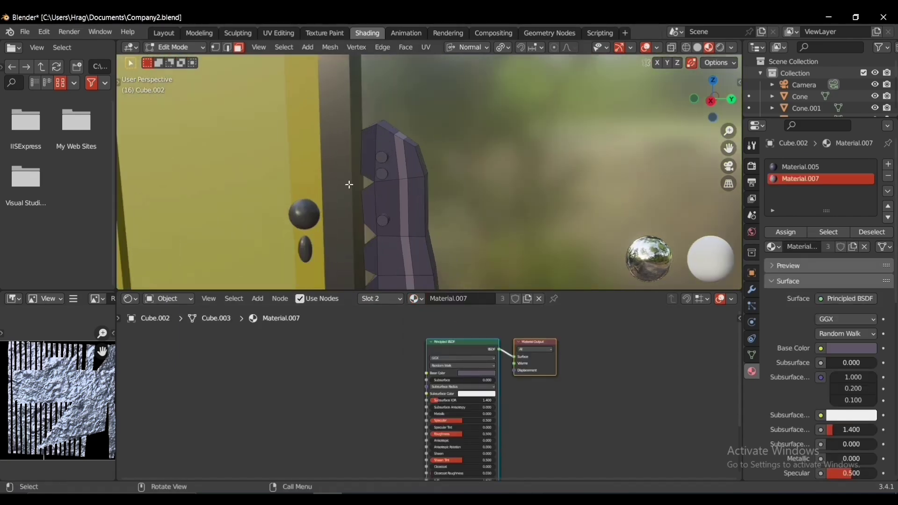
left_click(370, 169)
middle_click_drag(398, 191, 485, 78, "shift")
middle_click_drag(458, 169, 419, 180)
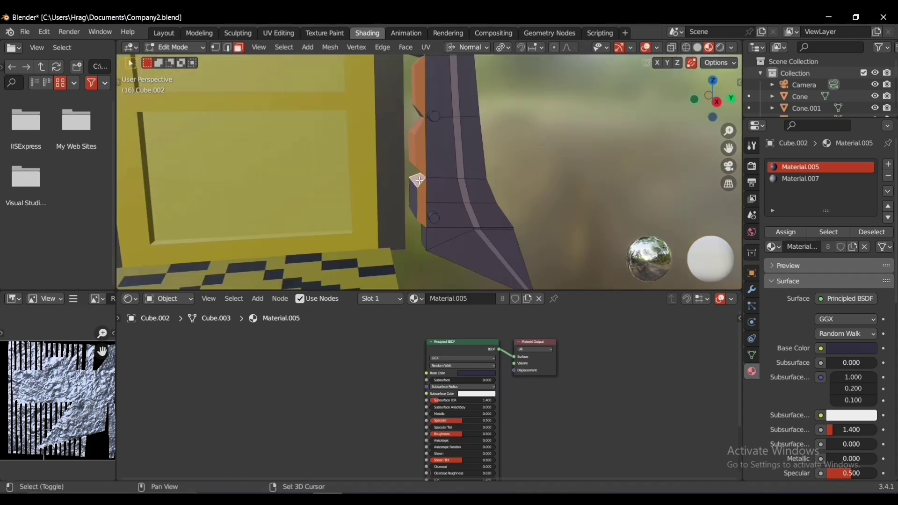
middle_click_drag(440, 223, 462, 243)
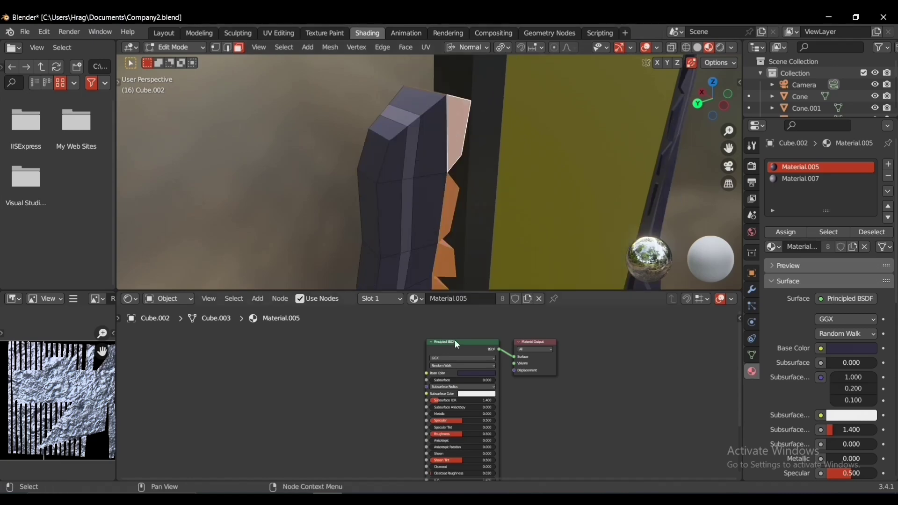
left_click(380, 298)
left_click(445, 321)
left_click(405, 298)
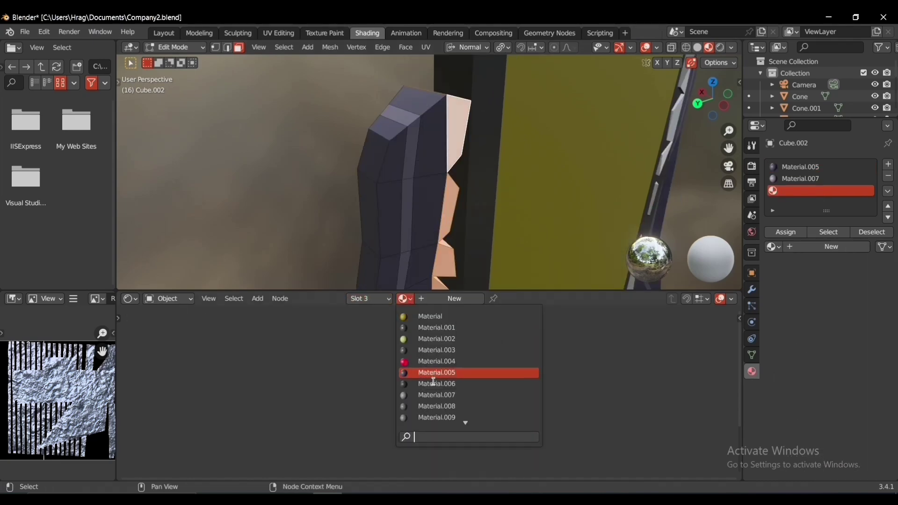
left_click(432, 382)
middle_click_drag(464, 220, 616, 210)
key("Tab")
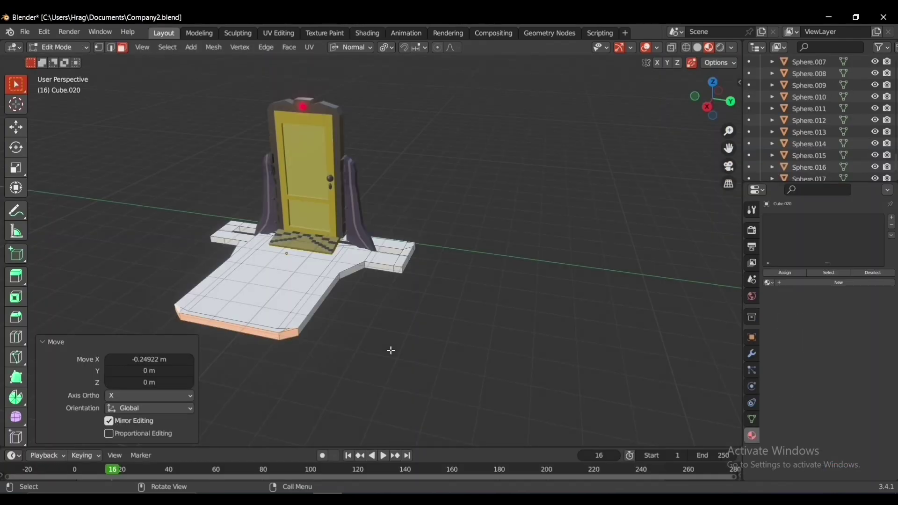
Step: Move the front end faces of the base platform outward by about 0.29 m along X
key("g")
key("x")
left_click(385, 356)
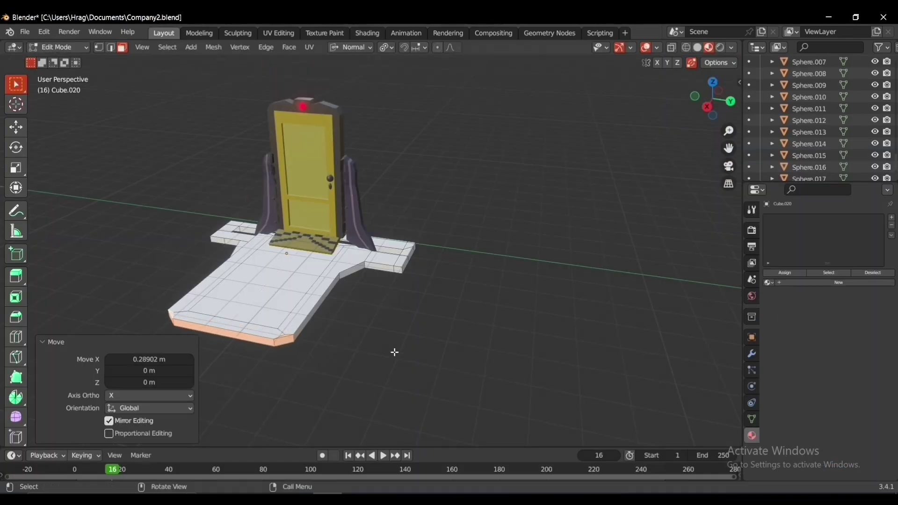
Step: Assign yellow Material.032 to the whole base platform and a dark material in a second slot to its central walkway faces
key("a")
left_click(769, 282)
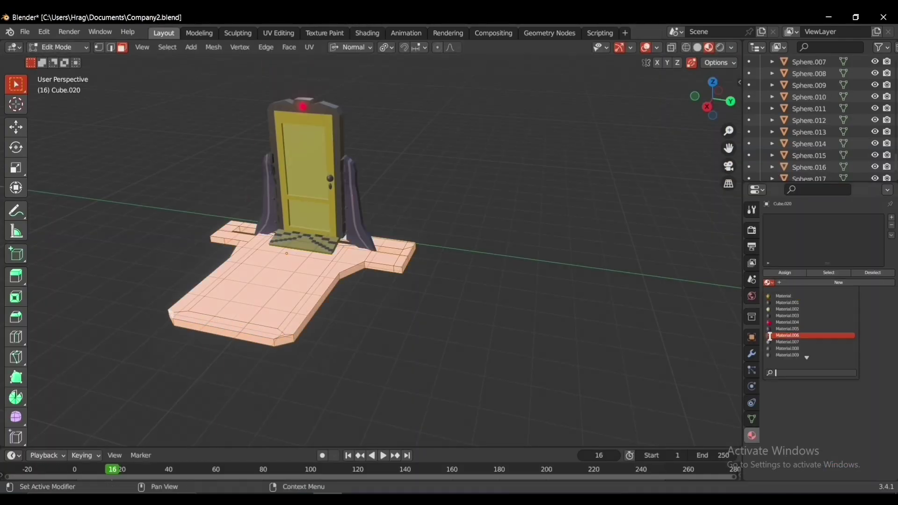
left_click(799, 345)
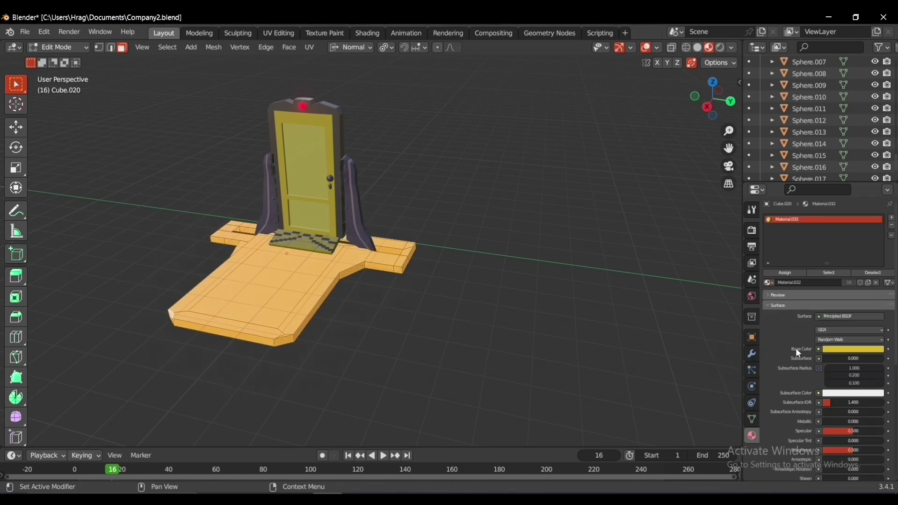
left_click(891, 218)
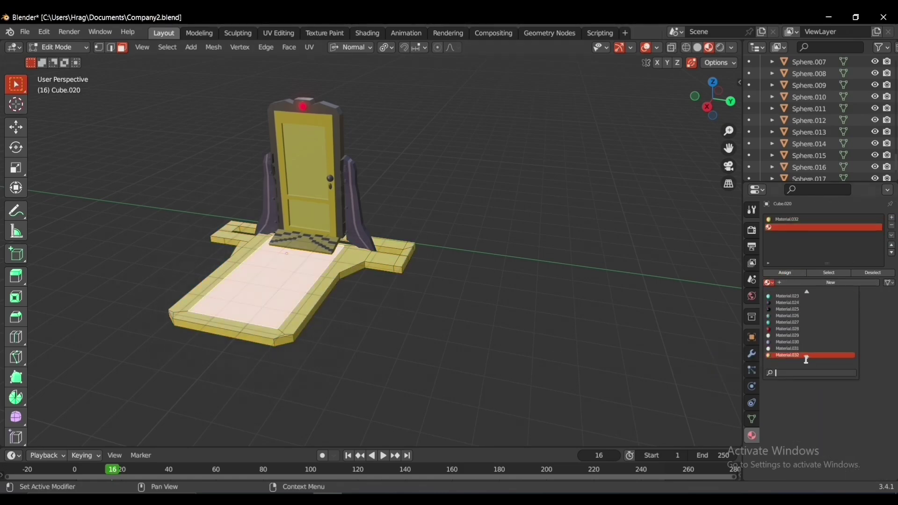
left_click(794, 348)
key("Tab")
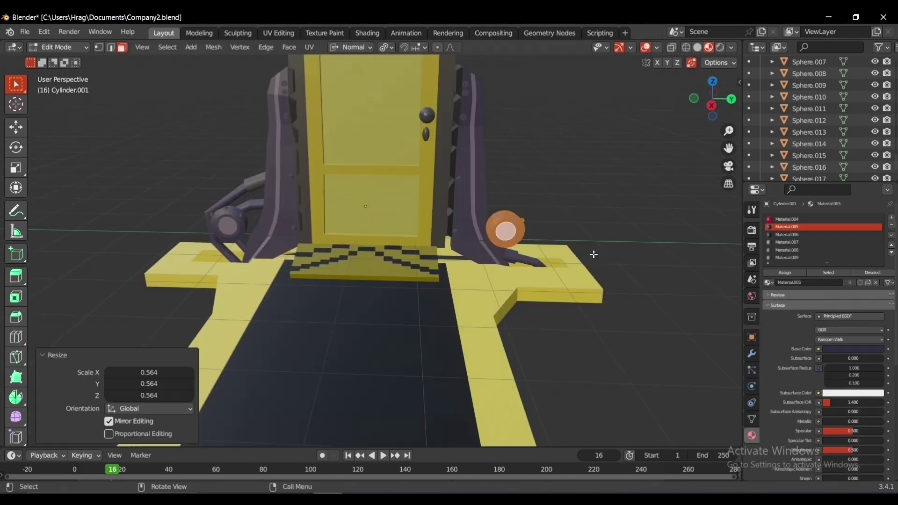
Step: Scale the selected wheel geometry uniformly by about 1.618
scroll(593, 255, "up", 3)
key("s")
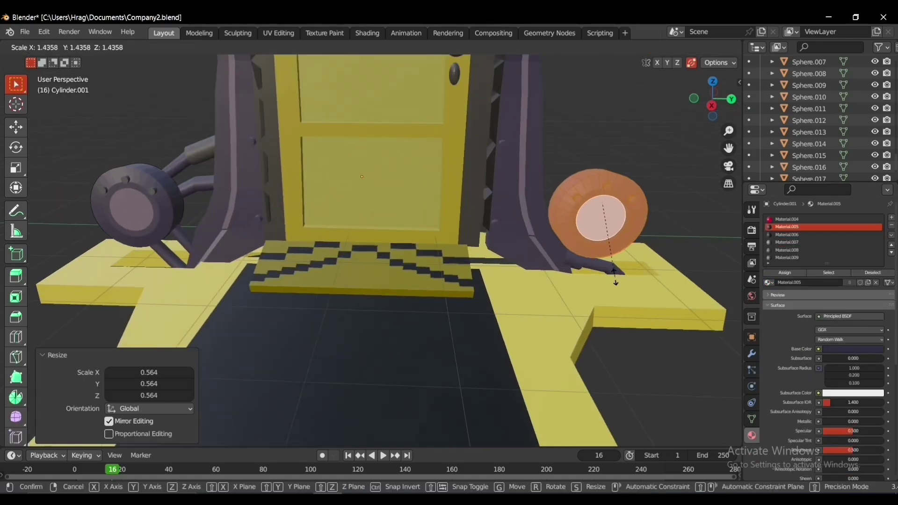
left_click(619, 285)
middle_click_drag(631, 289, 627, 299)
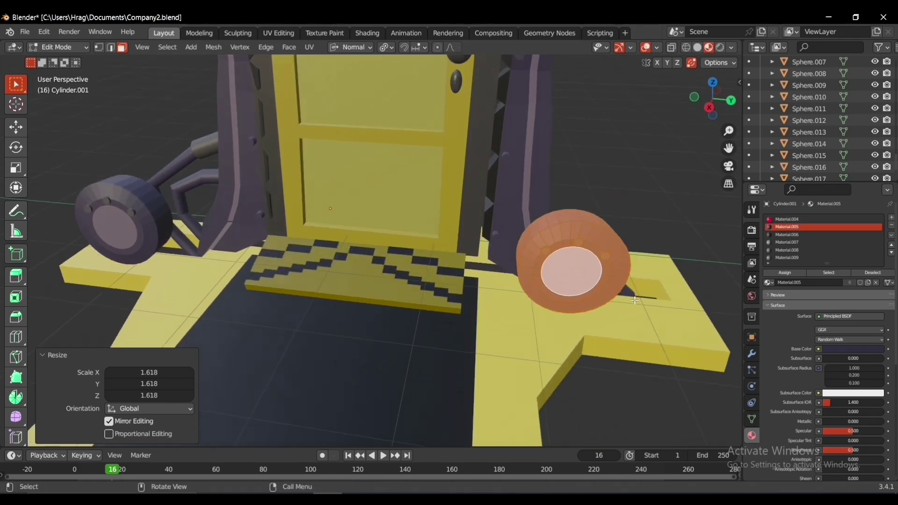
Step: Move the mirrored wheels in Object Mode by -1.64 m along X and lower them by about 1.12 m along global Z
key("Tab")
key("g")
key("x")
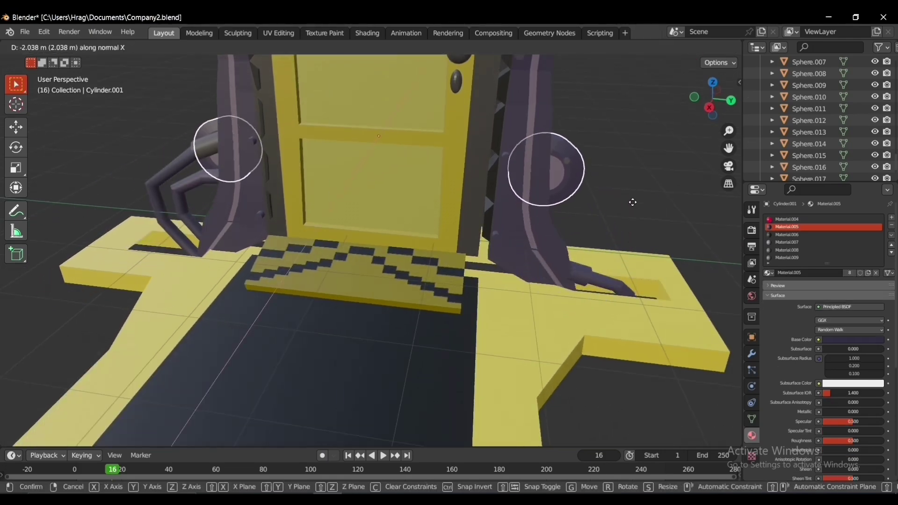
left_click(634, 208)
key("g")
key("z")
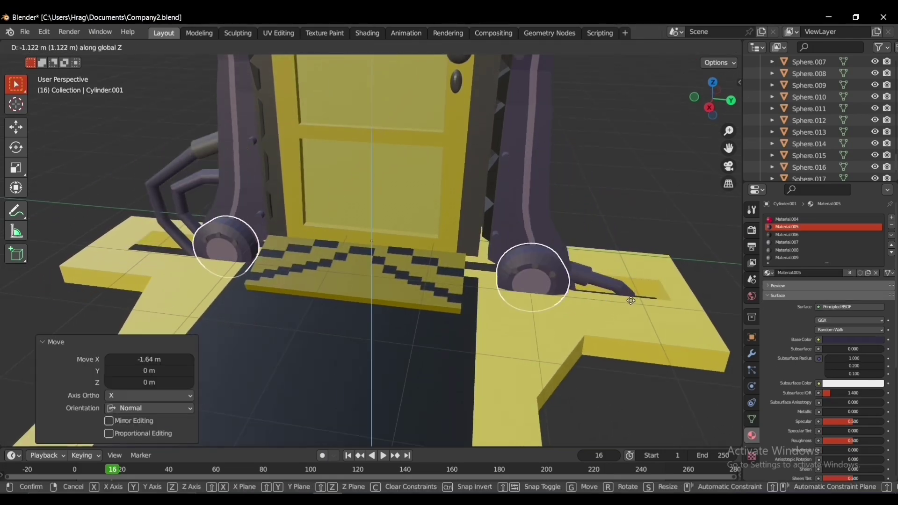
left_click(631, 301)
Step: Resize the pair of wheels uniformly at the feet of the side ornaments
middle_click_drag(626, 290, 513, 263)
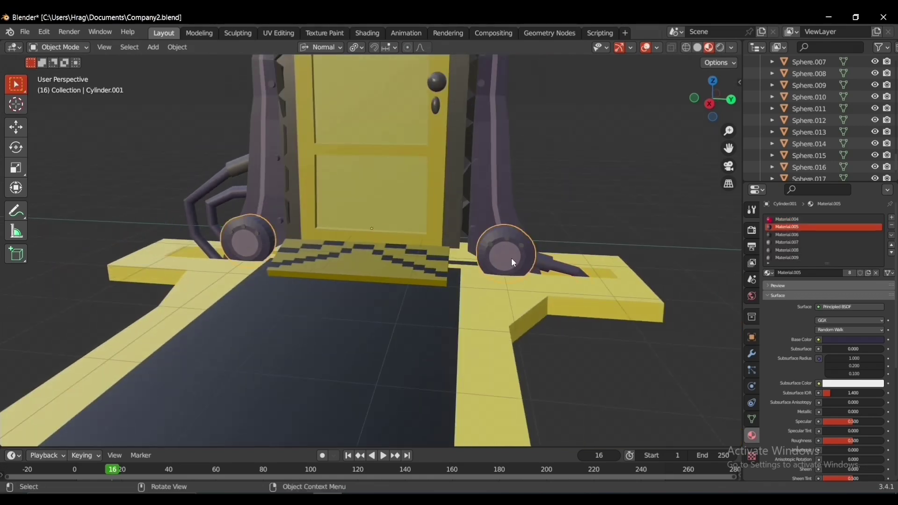
key("s")
left_click(568, 234)
middle_click_drag(570, 223, 506, 267)
scroll(509, 292, "down", 5)
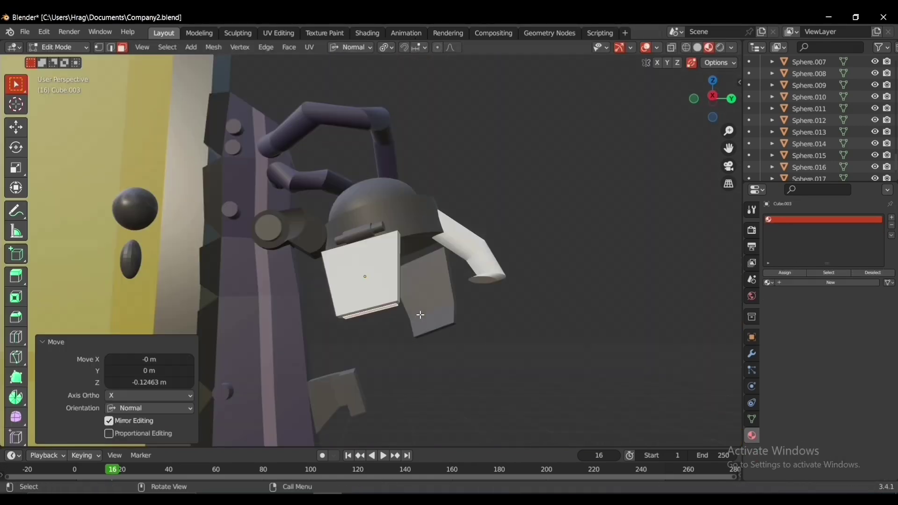
Step: Extrude the bottom face of the white box under the dome and shift it to form an angled lower end
key("e")
left_click(422, 333)
middle_click_drag(423, 333, 527, 357)
key("g")
left_click(517, 280)
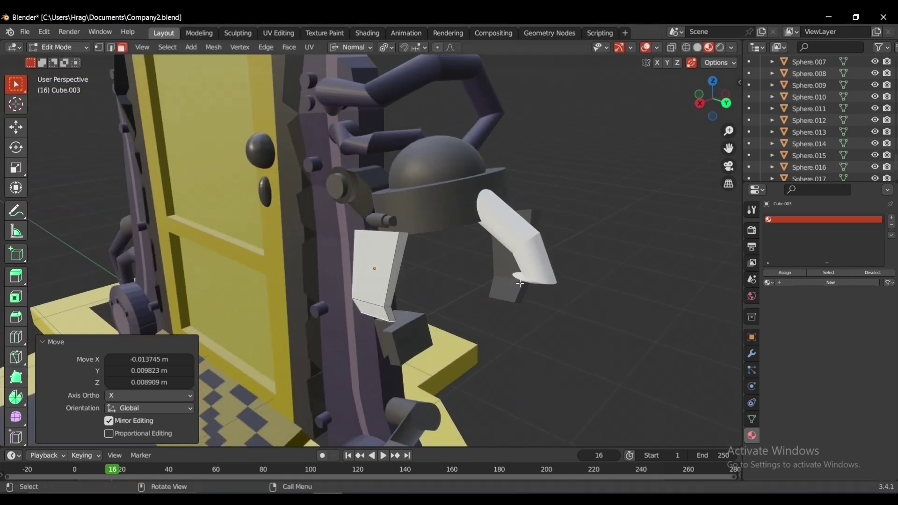
Step: Assign Material.022 to the box under the dome in Object Mode
key("Tab")
middle_click_drag(565, 294, 557, 277)
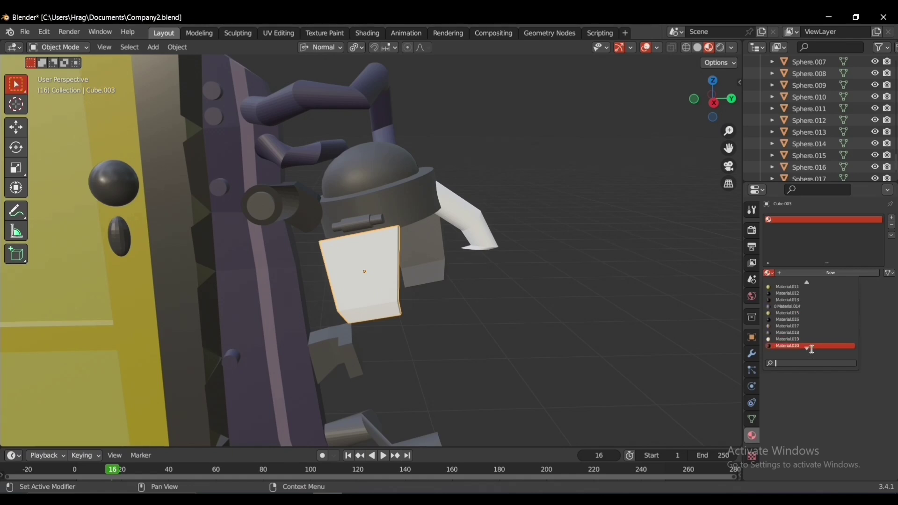
left_click(812, 320)
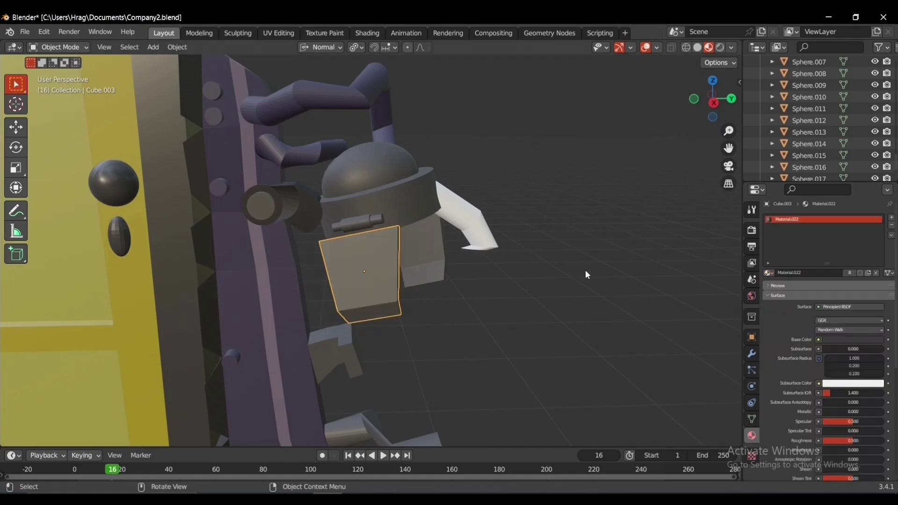
Step: Extend the lower end of the white bent tube with another segment curving back inward, and choose an existing material for the tube
left_click(451, 218)
middle_click_drag(451, 218, 526, 266)
key("Tab")
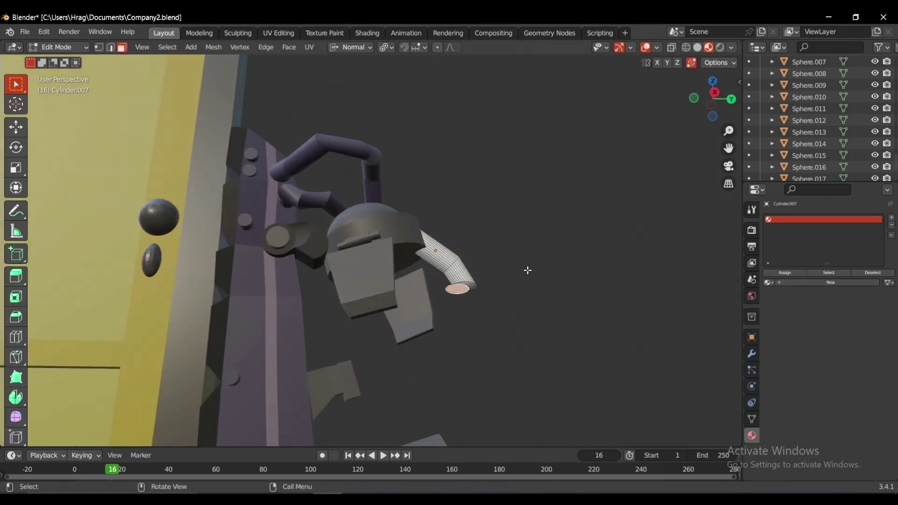
key("g")
left_click(520, 322)
key("Tab")
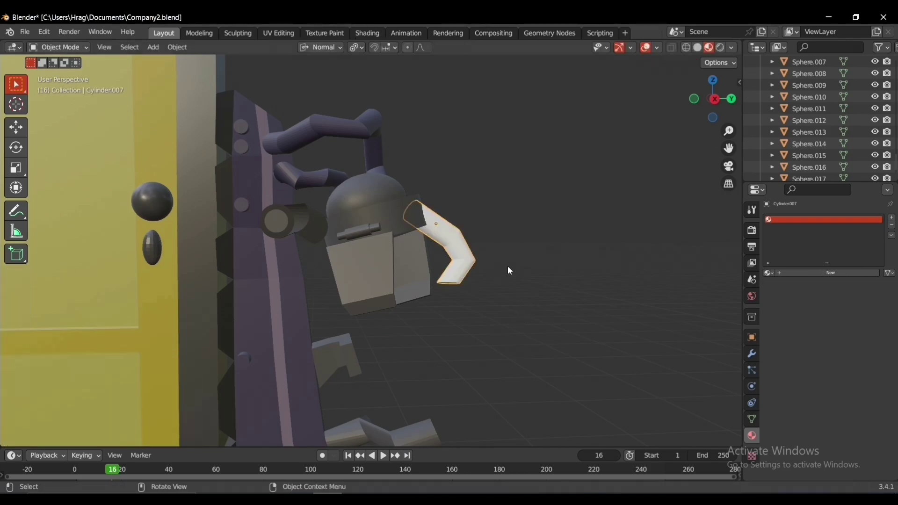
left_click(806, 346)
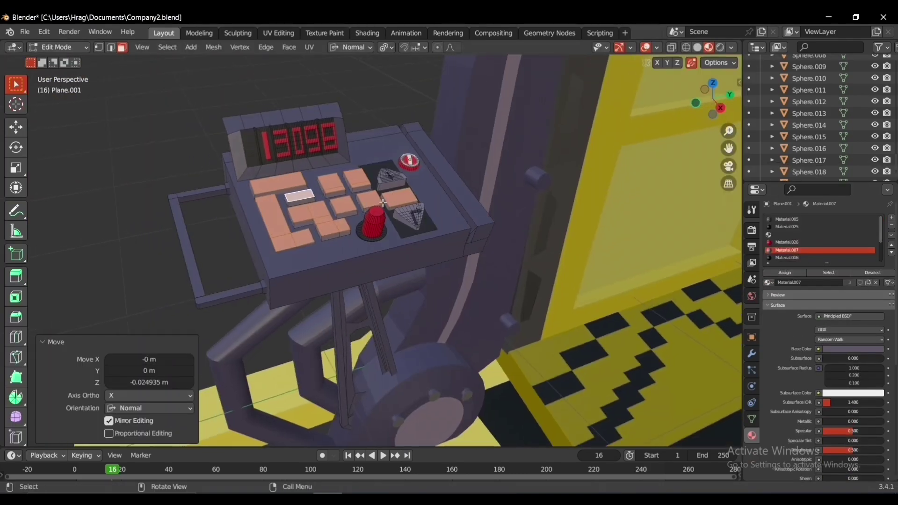
Step: Raise the keypad's button faces by about 0.017 m along Z and extrude the top faces of the number display housing upward
key("g")
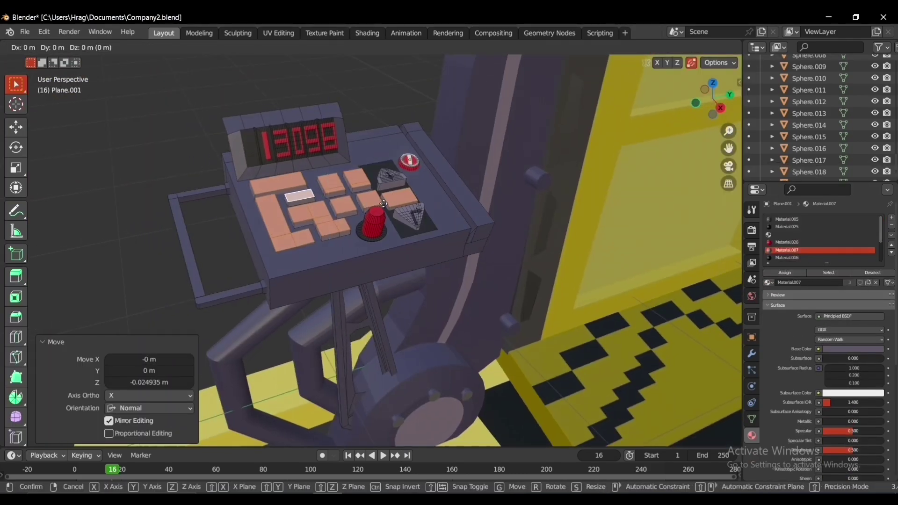
left_click(386, 199)
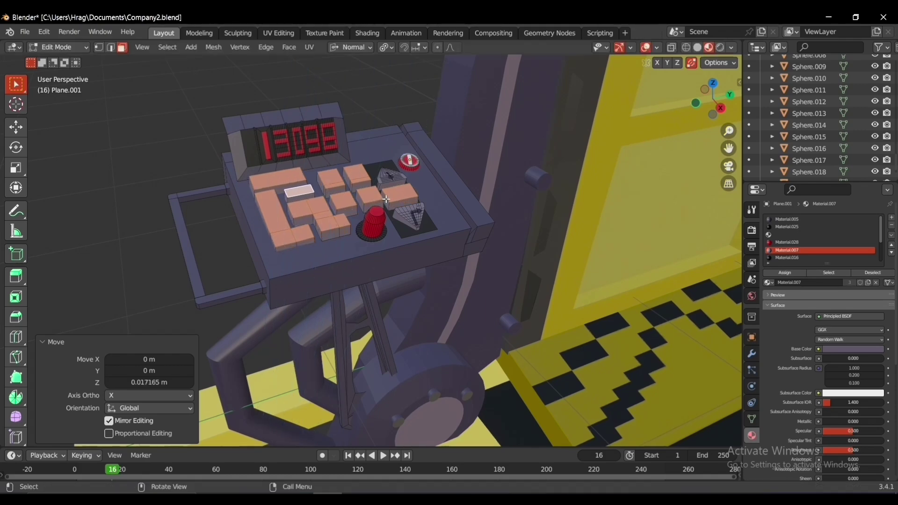
left_click(313, 113)
left_click(291, 115, "shift")
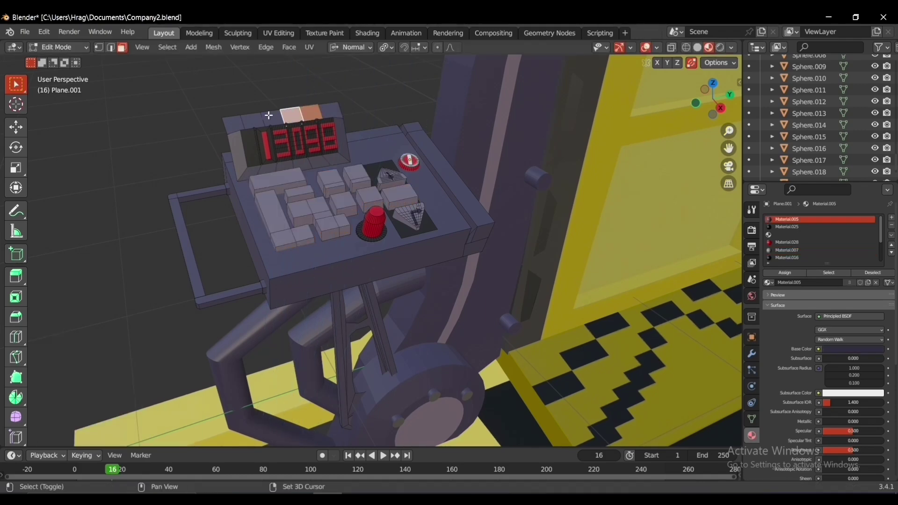
key("e")
left_click(443, 146)
middle_click_drag(442, 145, 357, 204)
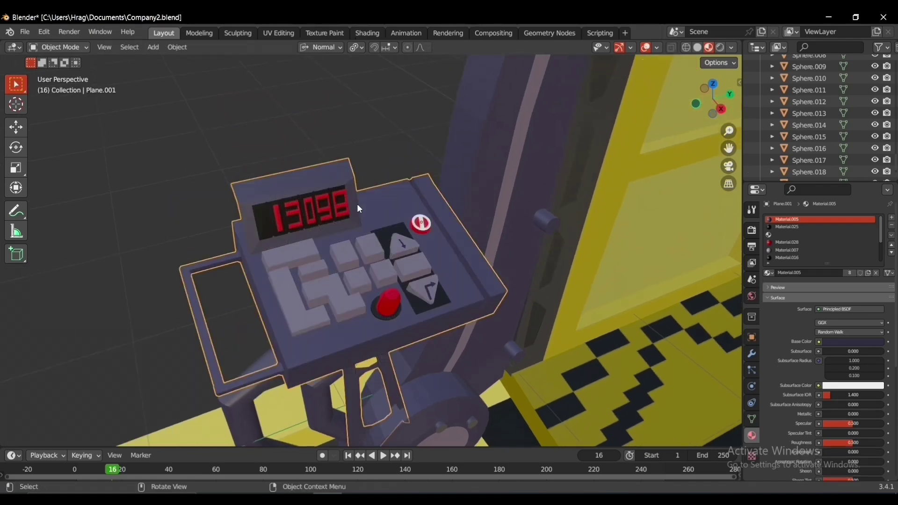
Step: Check the materials used on the display's dark background and on the round red-and-white button
left_click(273, 224)
key("Tab")
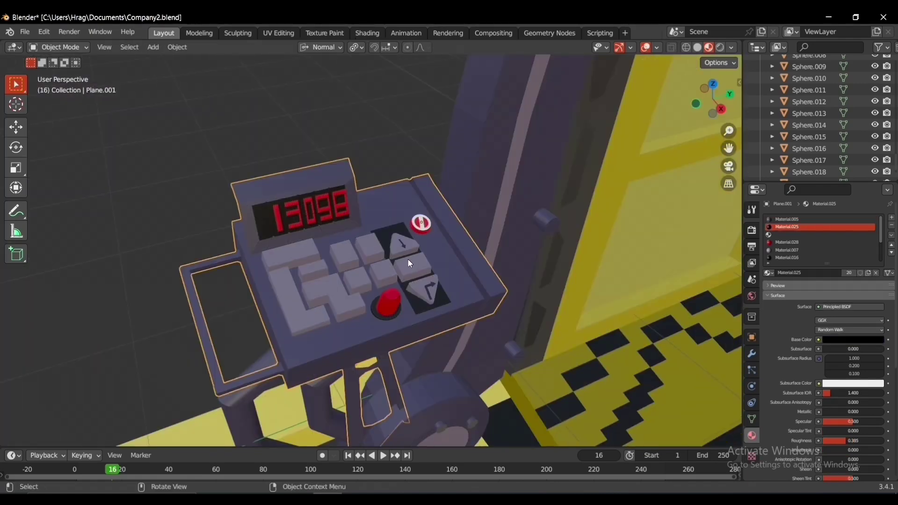
key("Tab")
left_click(421, 228)
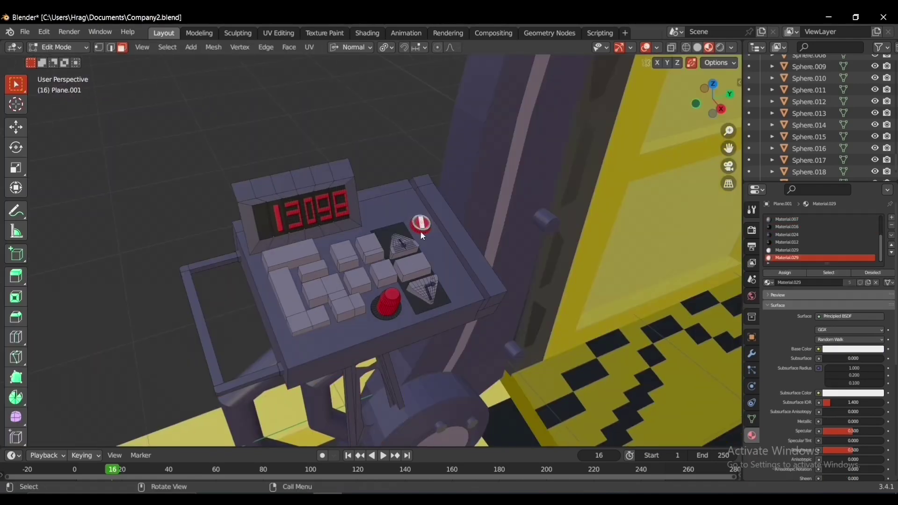
Step: Add a cylinder mesh below the dome attachment, scale it down and tilt it to follow the attachment's slant
key("Tab")
middle_click_drag(462, 294, 462, 279)
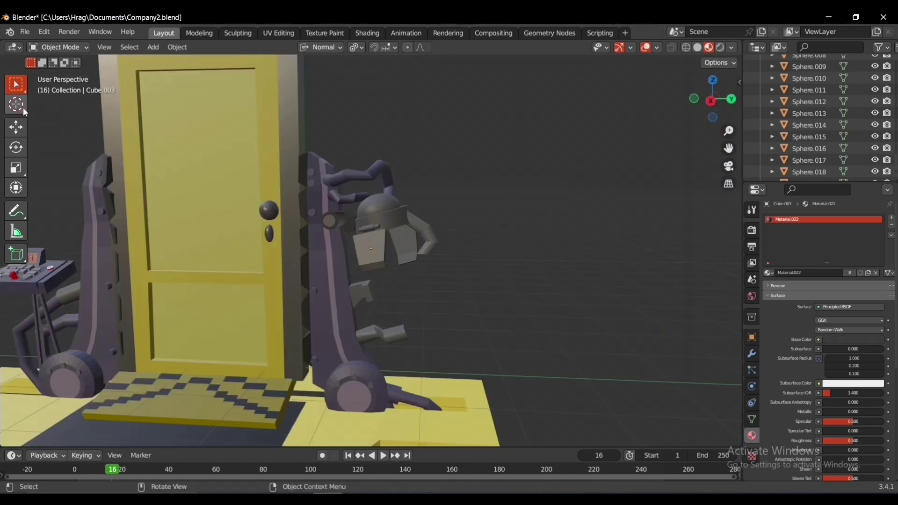
key("shift+a")
mouse_move(349, 256)
left_click(476, 316)
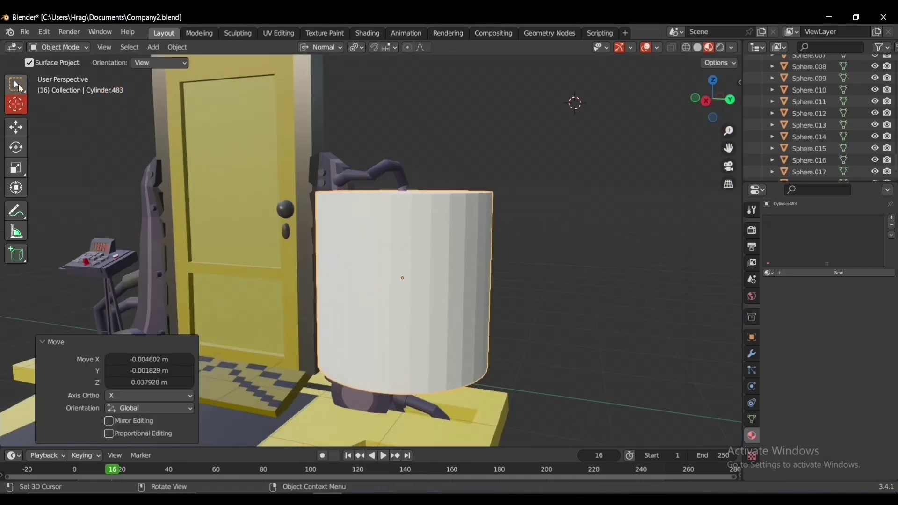
left_click(18, 88)
key("s")
left_click(481, 314)
key("r")
left_click(545, 293)
key("Tab")
middle_click_drag(405, 251, 407, 254)
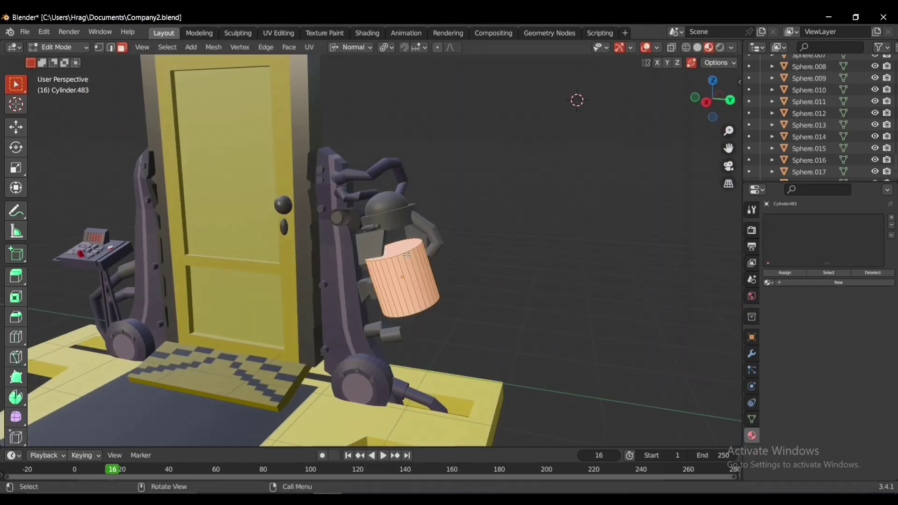
Step: Shape the cylinder into a canister with chamfered ends, lengthen it about 0.23 m along its axis and scale it by about 0.77
left_click(405, 243)
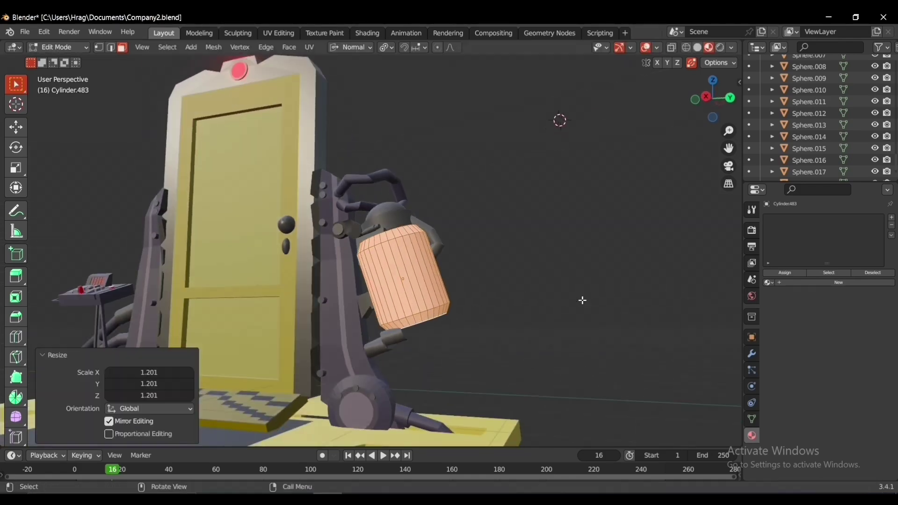
key("s")
key("z")
key("z")
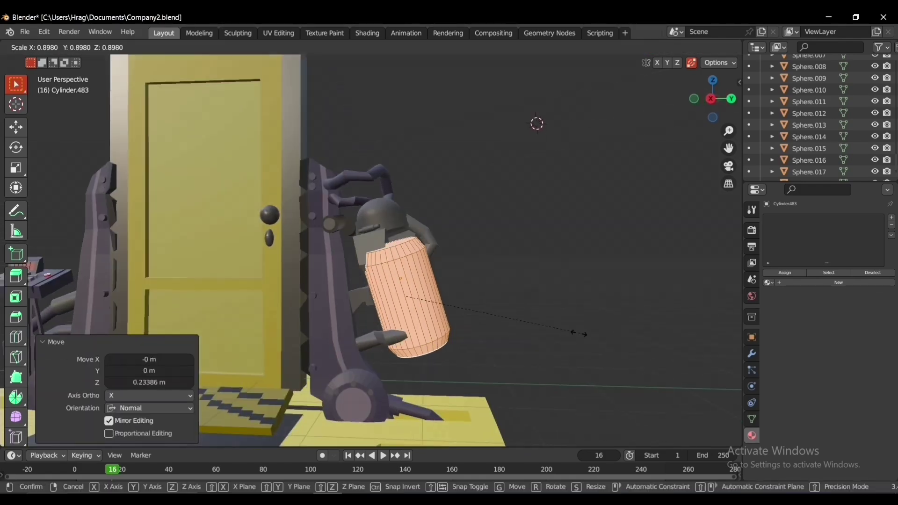
left_click(479, 309)
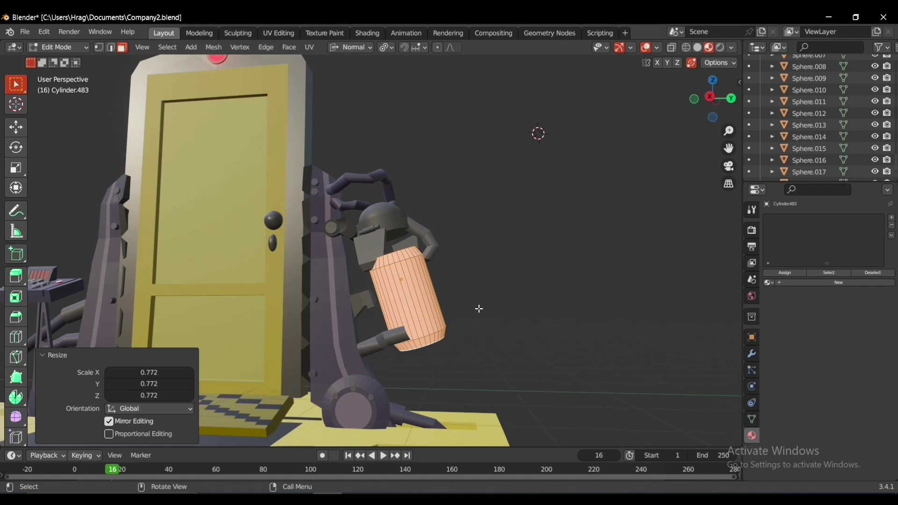
Step: Slide edge loops along the canister's body to outline two narrow bands around it
left_click(424, 311)
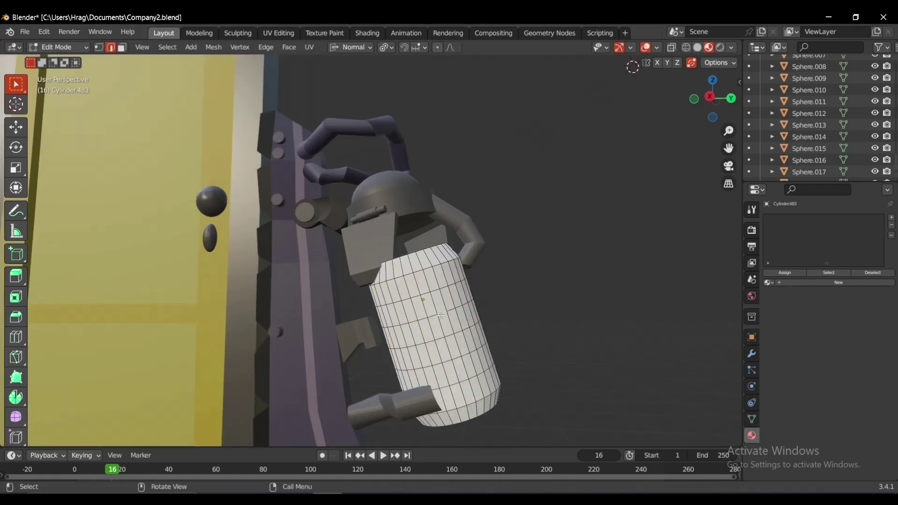
left_click(440, 316, "alt")
key("g")
key("g")
left_click(437, 305)
left_click(454, 336)
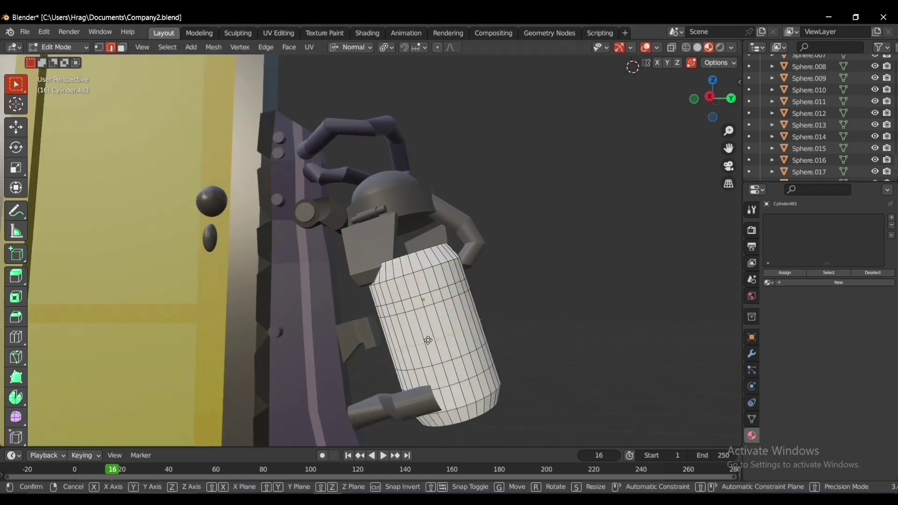
key("g")
left_click(434, 360)
Step: Recess the two narrow bands into grooves and stretch the whole canister slightly along its Z axis
key("3")
left_click(453, 356, "alt")
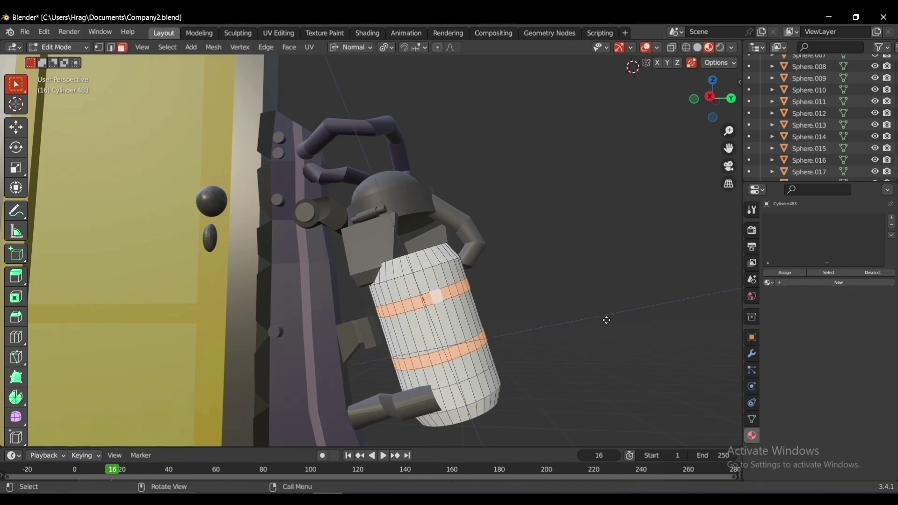
left_click(578, 319)
key("a")
key("s")
key("z")
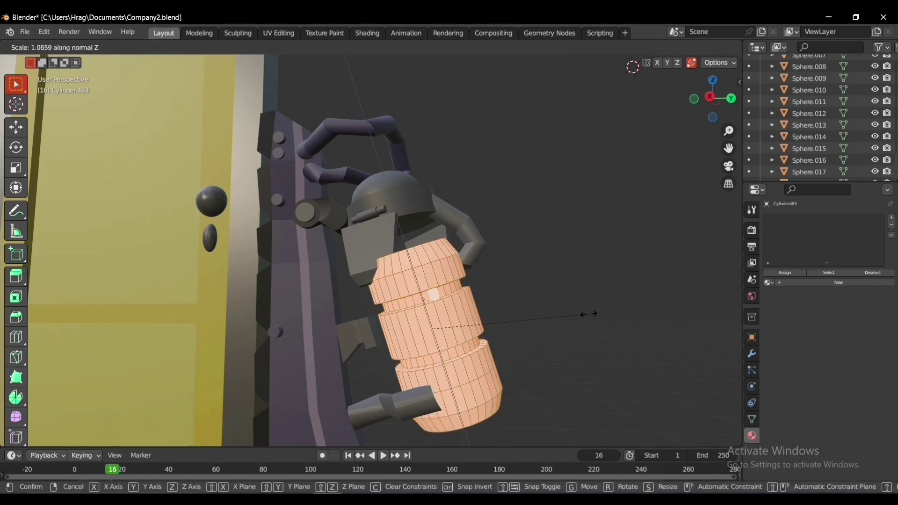
left_click(606, 315)
Step: Dissolve the extra edge loop around the canister's lower section
middle_click_drag(587, 317, 552, 347)
key("alt+a")
key("2")
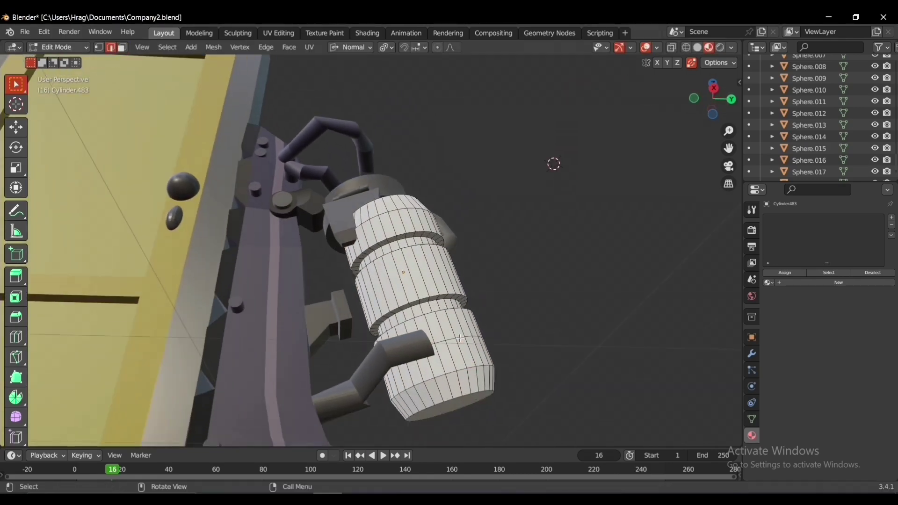
left_click(455, 340, "alt")
key("x")
left_click(444, 417)
middle_click_drag(477, 393, 519, 379)
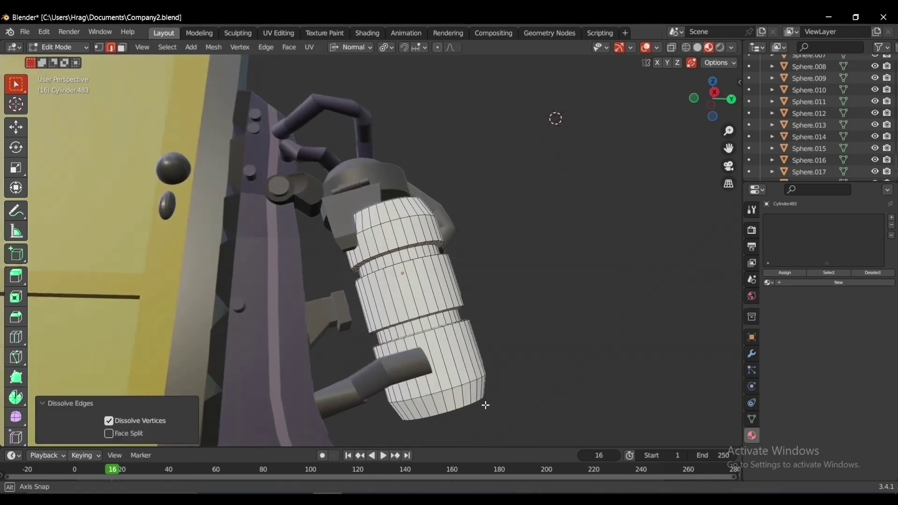
Step: Move the selected faces at the canister's bottom end along the Z axis
key("3")
left_click(477, 398)
key("g")
key("z")
key("z")
left_click(524, 392)
Step: Slide an edge loop on the canister's lower section to adjust its proportions
left_click(467, 358)
middle_click_drag(467, 357, 444, 356)
key("2")
key("alt+a")
key("g")
key("g")
left_click(470, 388)
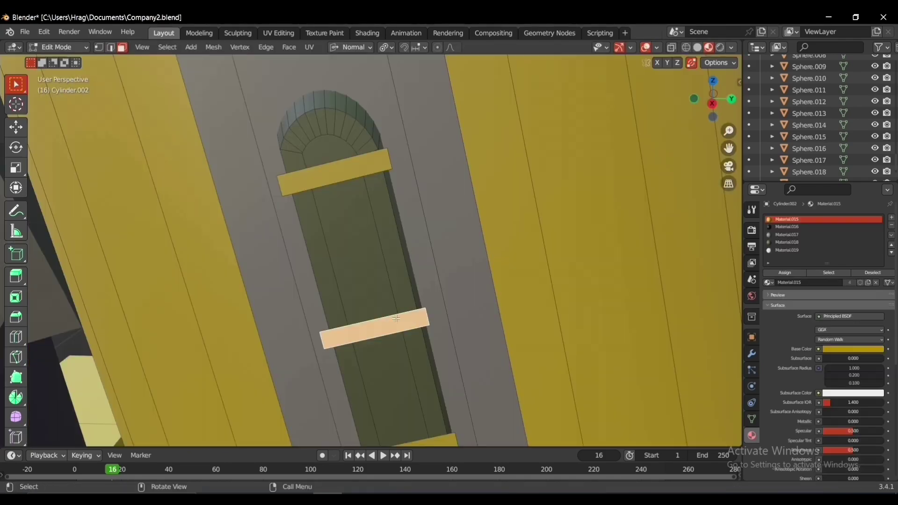
Step: Enlarge the second yellow bar across the canister's gauge by about 1.19, enlarge the uppermost bar too, and return to Object Mode
key("s")
left_click(449, 322)
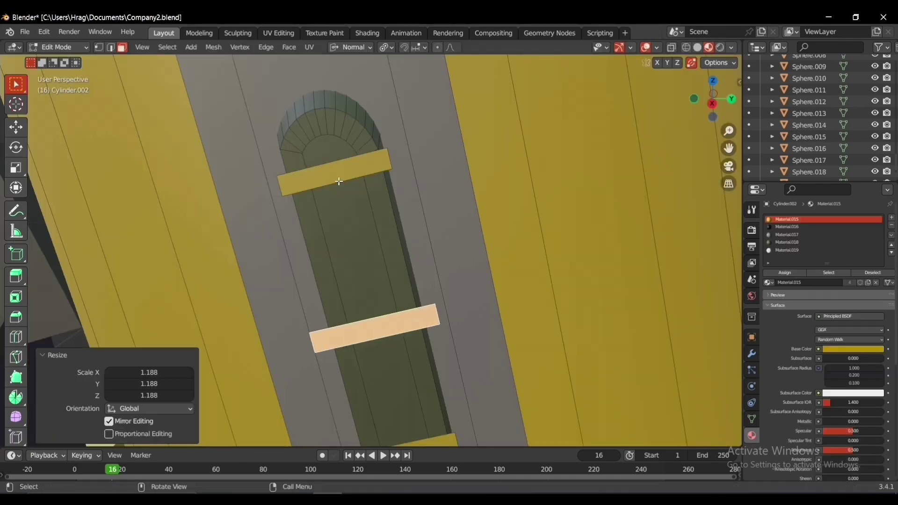
left_click(340, 176)
key("s")
left_click(431, 287)
scroll(444, 309, "down", 5)
scroll(445, 311, "down", 10)
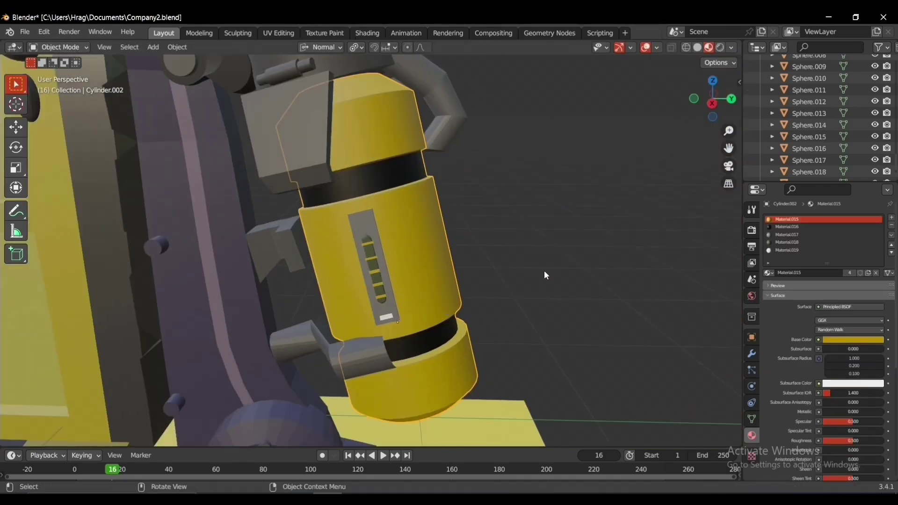
key("Tab")
Step: Make a linked duplicate of the entire door station about 18.7 m away in the negative Y direction
scroll(459, 316, "down", 2)
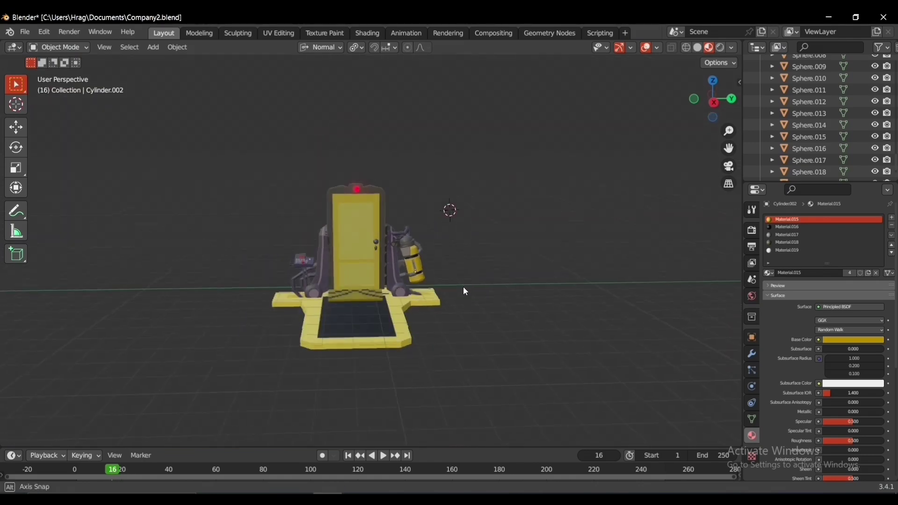
left_click_drag(283, 116, 532, 442)
scroll(518, 334, "down", 3)
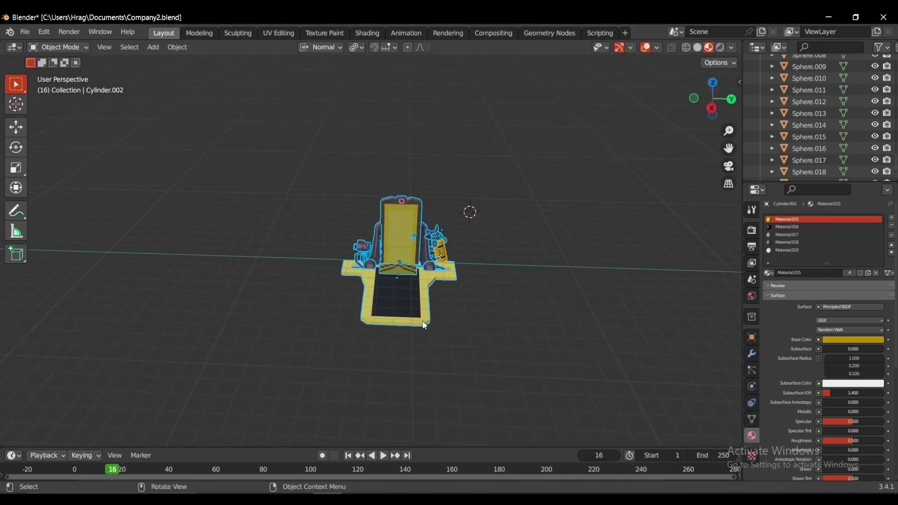
key("alt+d")
key("y")
left_click(370, 282)
Step: Delete the red light and the leftover door hardware from the duplicated station
middle_click_drag(369, 281, 417, 291, "shift")
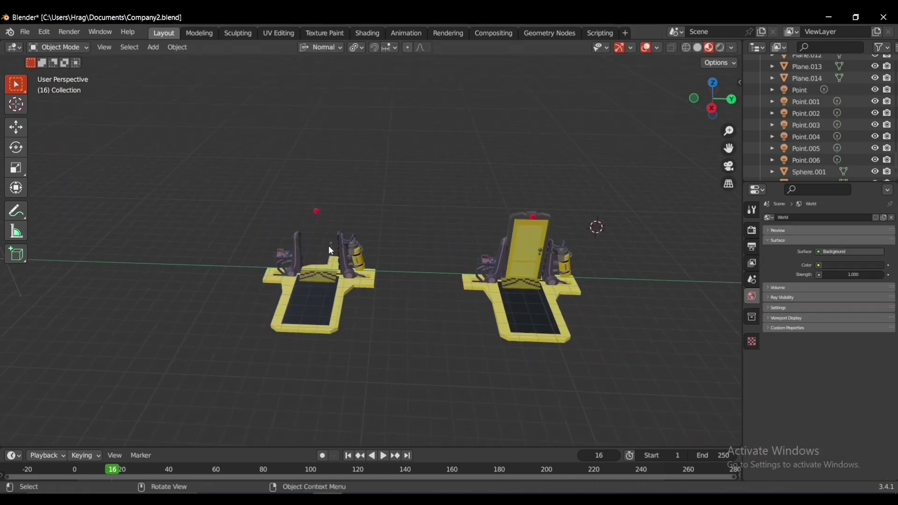
left_click(315, 211)
key("x")
left_click(310, 214)
scroll(311, 241, "up", 4)
left_click(348, 240)
left_click(348, 242, "shift")
key("x")
left_click(349, 245)
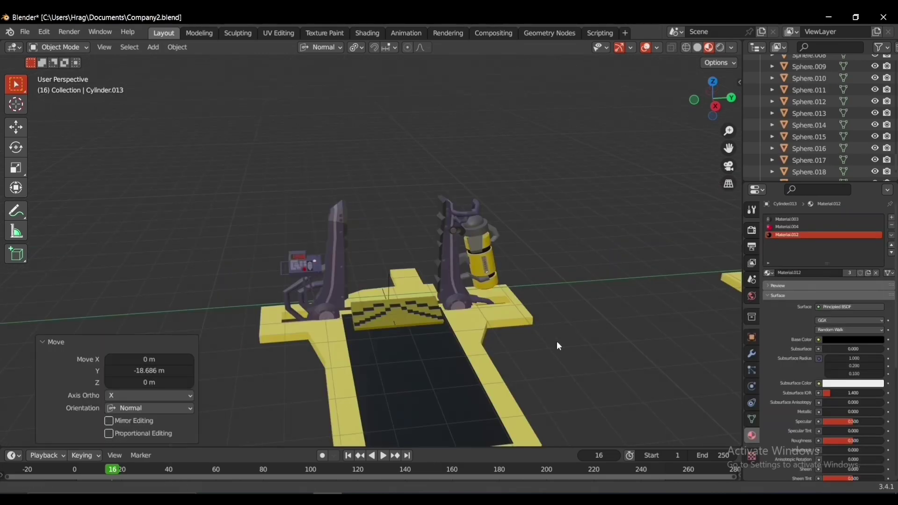
Step: Select the original station's door object and reuse its frame, without the yellow door, on the duplicated station
middle_click_drag(556, 341, 290, 351, "shift")
left_click(679, 240)
middle_click_drag(677, 143, 451, 192, "shift")
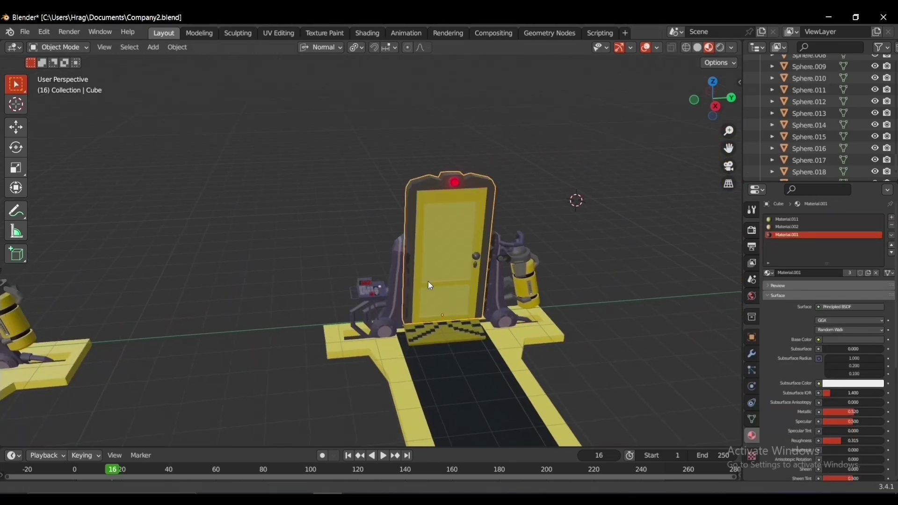
middle_click_drag(427, 283, 366, 284)
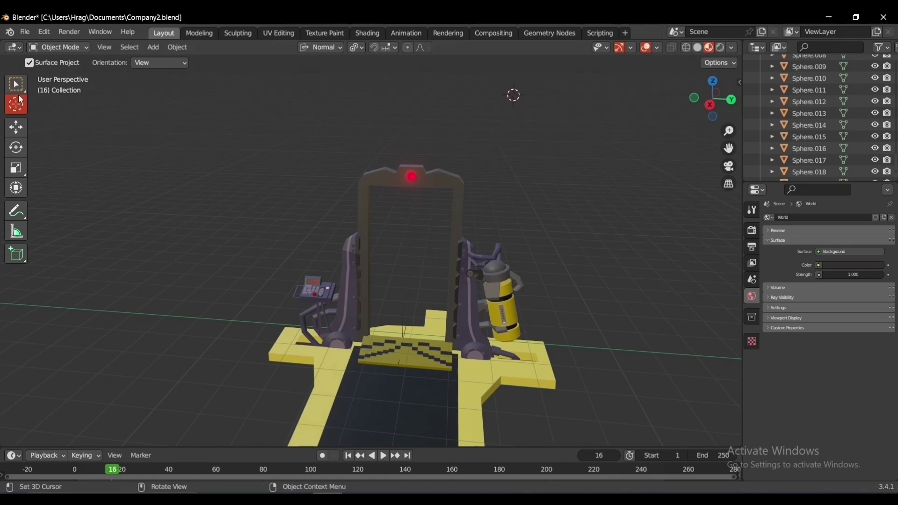
Step: Place the 3D cursor in the duplicated station's empty doorway, add a cube there and reposition it in the opening
left_click(397, 326)
key("shift+a")
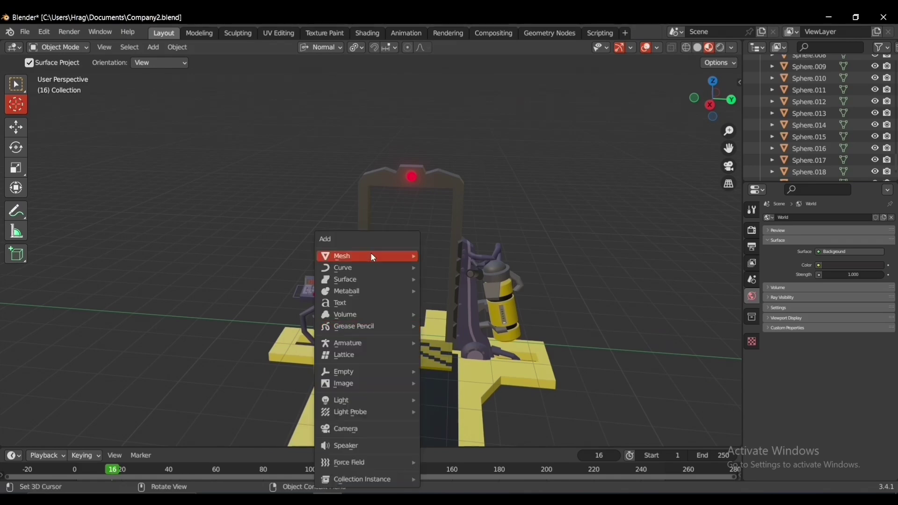
mouse_move(370, 255)
left_click(436, 272)
middle_click_drag(426, 207, 267, 201)
key("g")
key("x")
key("y")
left_click(444, 219)
Step: Pull the cube's faces along their normals to form a door-sized block and shift the block along X
key("Tab")
key("3")
left_click(428, 285)
key("g")
key("z")
left_click(443, 198)
left_click(444, 325)
key("g")
key("z")
middle_click_drag(405, 307, 460, 327)
left_click(401, 325)
key("Tab")
key("g")
key("x")
left_click(450, 324)
Step: Adjust the door block's faces along their normals, moving one inward about 1.23 m, to form a slab that fills the frame
middle_click_drag(339, 231, 667, 328)
key("Tab")
left_click(439, 217)
key("g")
key("z")
left_click(466, 195)
left_click(365, 266)
key("g")
key("z")
left_click(373, 285)
key("e")
left_click(683, 293)
Step: Cut a raised, stepped seam across the middle of the door with the Knife and shift one corner about 0.1 m along X
scroll(479, 251, "up", 2)
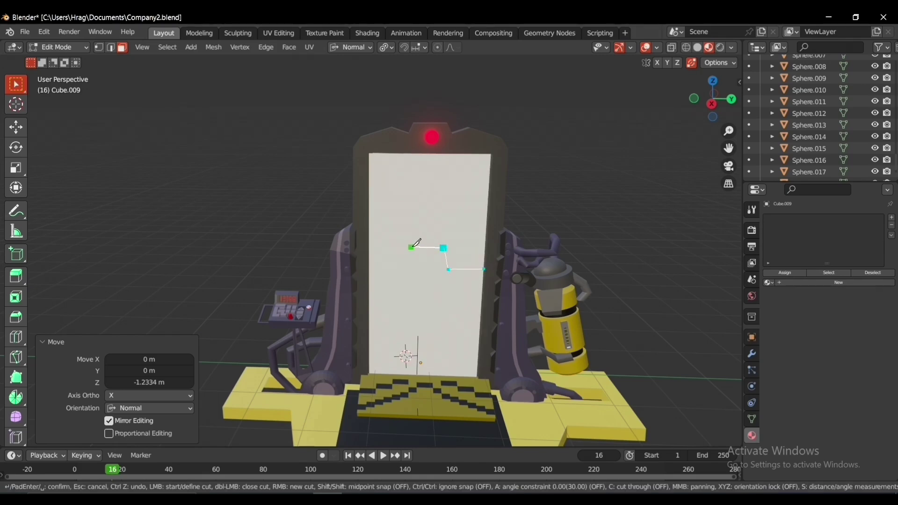
key("Return")
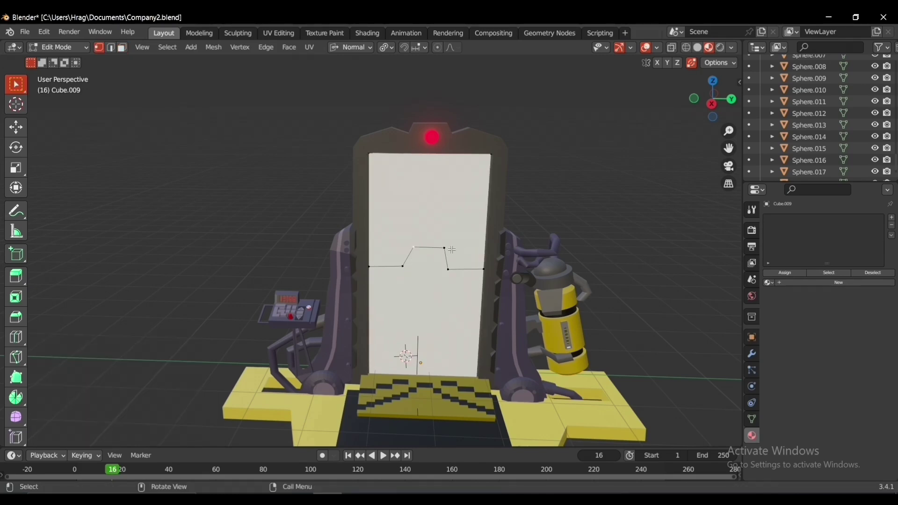
left_click(457, 252)
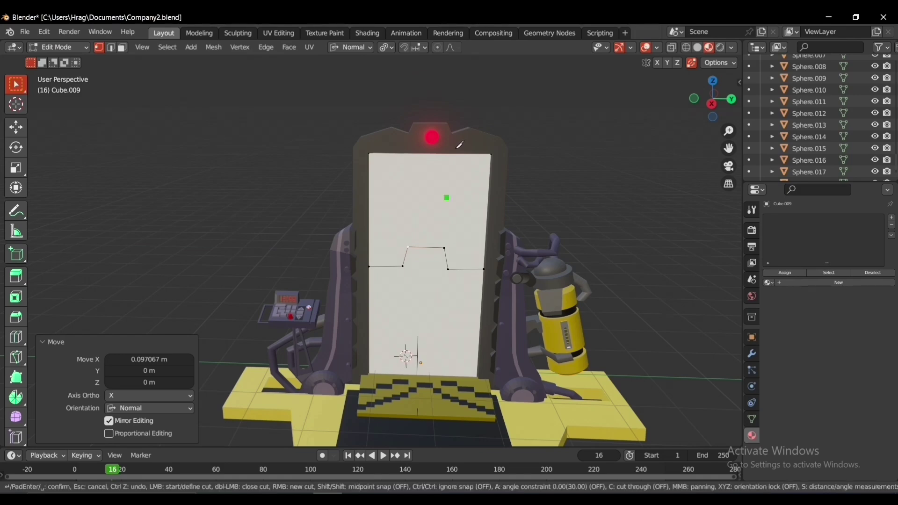
Step: Cut a downward-tapering trapezoid into the door's upper part with the Knife and move its two lower corners inward along X
left_click(397, 156)
key("Return")
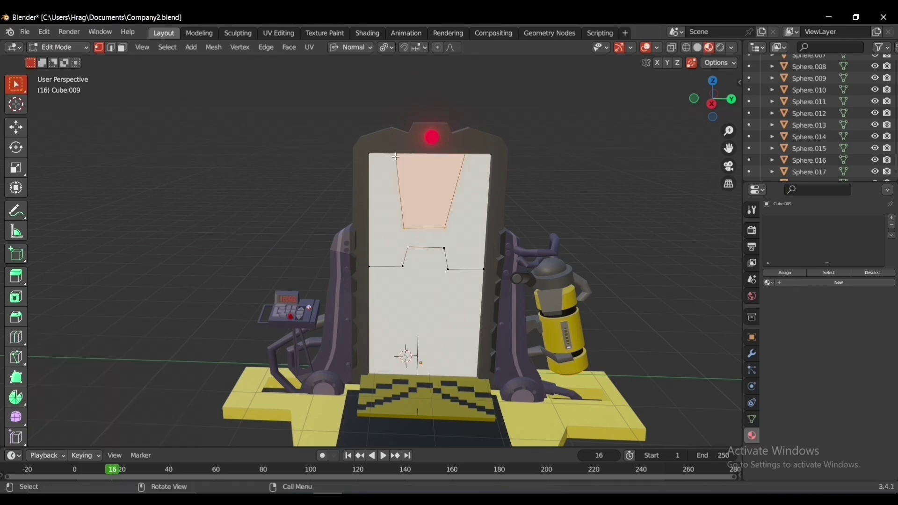
key("g")
key("x")
left_click(442, 226)
left_click(397, 229)
key("g")
key("x")
left_click(399, 229)
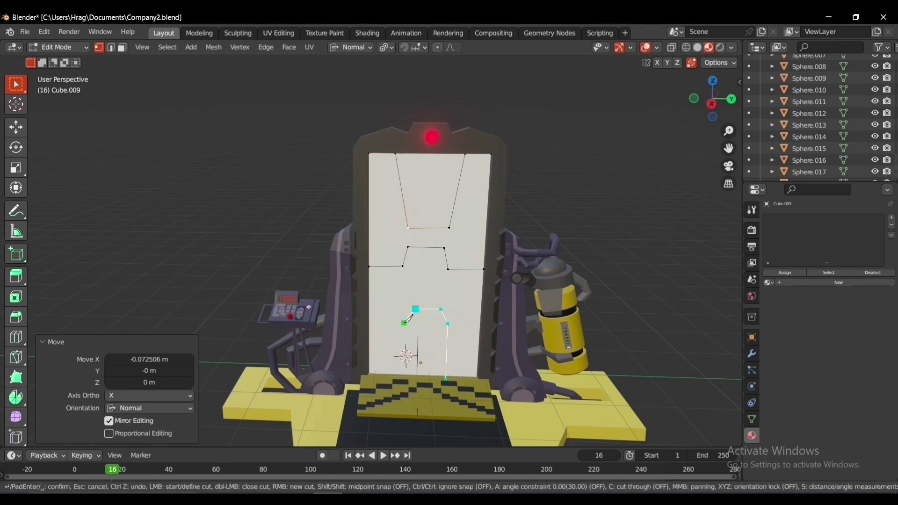
Step: Cut an arched panel outline at the door's base with the Knife and turn the middle seam into a narrow double-edged band
left_click(406, 374)
key("Return")
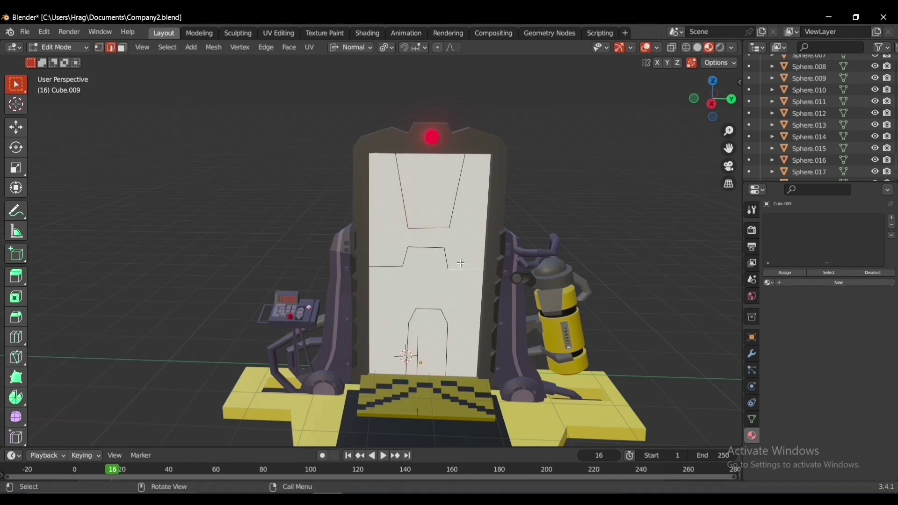
left_click(433, 265)
middle_click_drag(433, 265, 399, 300)
scroll(400, 299, "down", 1)
key("e")
left_click(393, 355)
middle_click_drag(392, 364, 409, 351)
key("1")
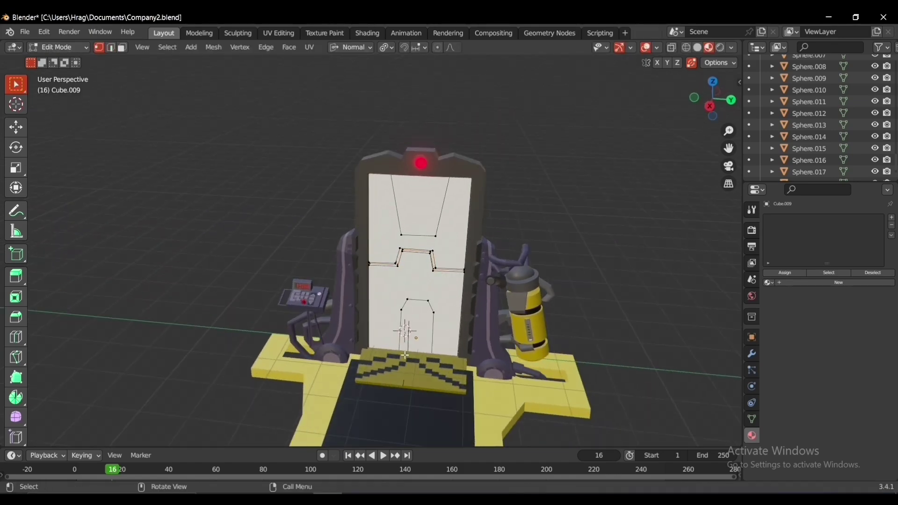
Step: Try to move the side vertices of the door's lower arch outward by about 0.14 m and undo the recent edits
left_click(400, 354)
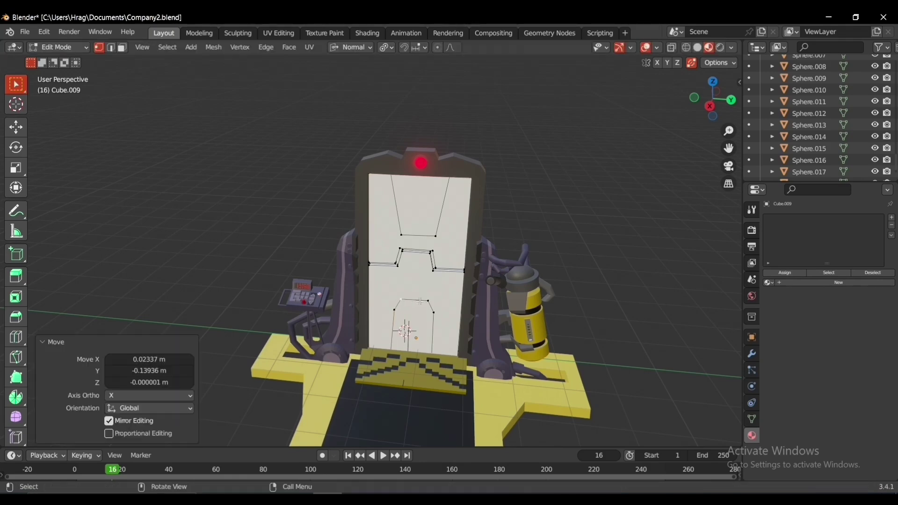
key("ctrl+z")
key("ctrl+z")
key("ctrl+z")
key("ctrl+z")
key("ctrl+z")
key("ctrl+z")
key("ctrl+z")
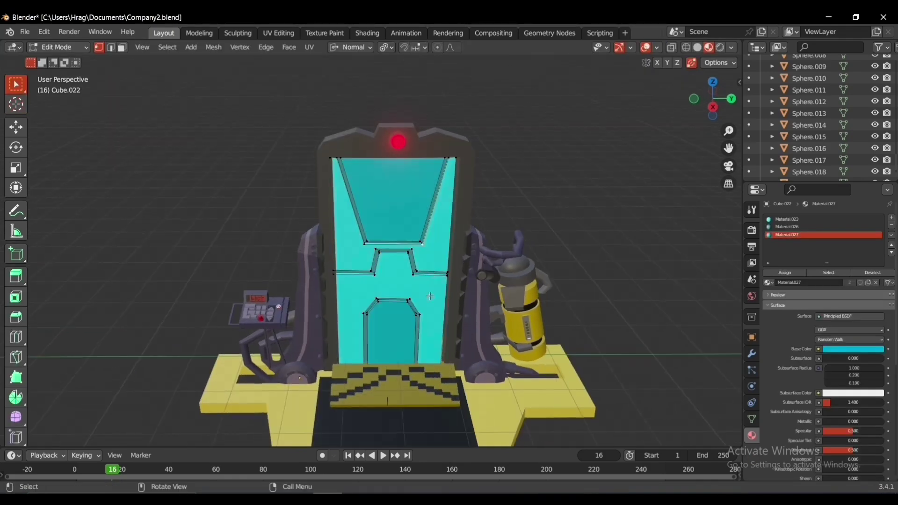
Step: Leave Edit Mode, select the whole cyan-door station and duplicate it farther along the Y axis
key("Tab")
scroll(584, 271, "down", 5)
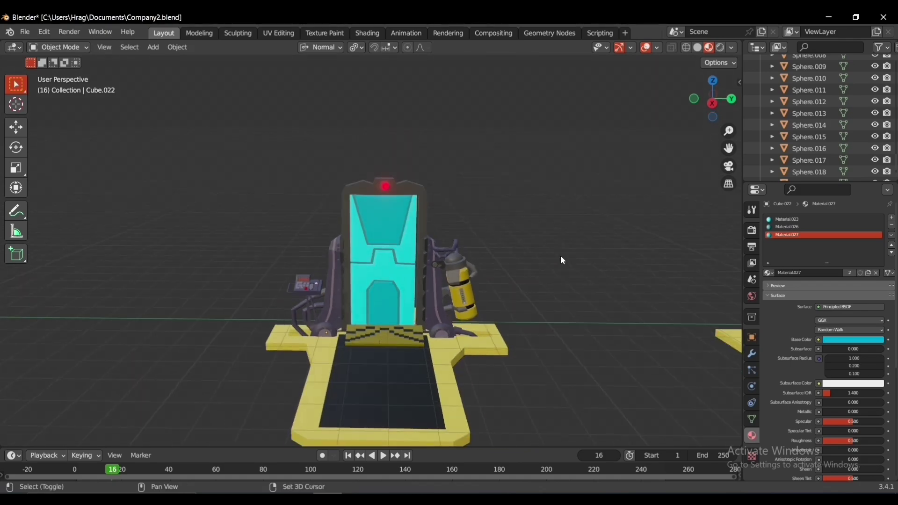
middle_click_drag(560, 255, 497, 275, "shift")
scroll(497, 274, "down", 3)
left_click_drag(307, 168, 485, 369)
key("g")
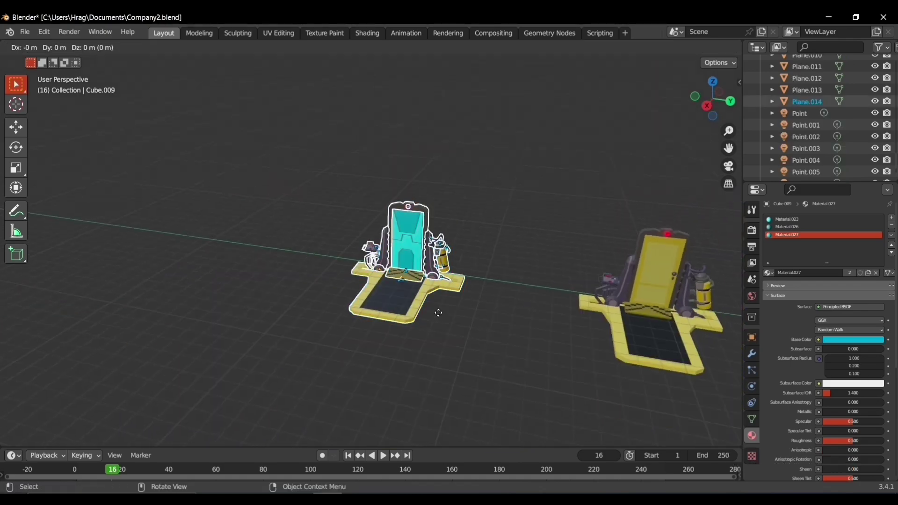
key("y")
left_click(274, 311)
Step: Delete the cyan door from the newest station copy, leaving its frame empty
left_click(217, 209)
key("x")
left_click(216, 207)
middle_click_drag(216, 207, 374, 243, "shift")
middle_click_drag(374, 244, 398, 252)
scroll(398, 252, "up", 3)
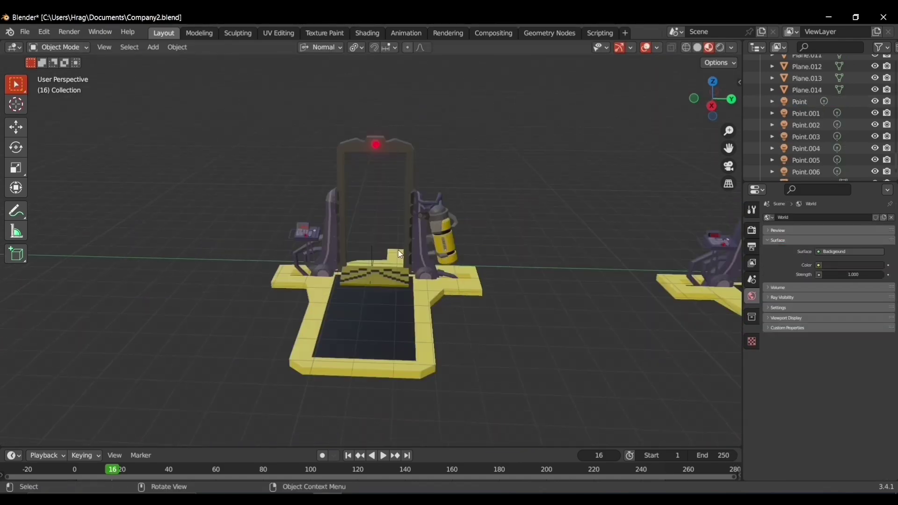
Step: Add a cube mesh in the empty frame of the newest station to serve as its door
key("shift+a")
left_click(420, 265)
middle_click_drag(597, 261, 516, 243)
Step: Recess the cream door's upper and lower panel faces, sinking the lower one about 0.07 m, and leave Edit Mode
key("g")
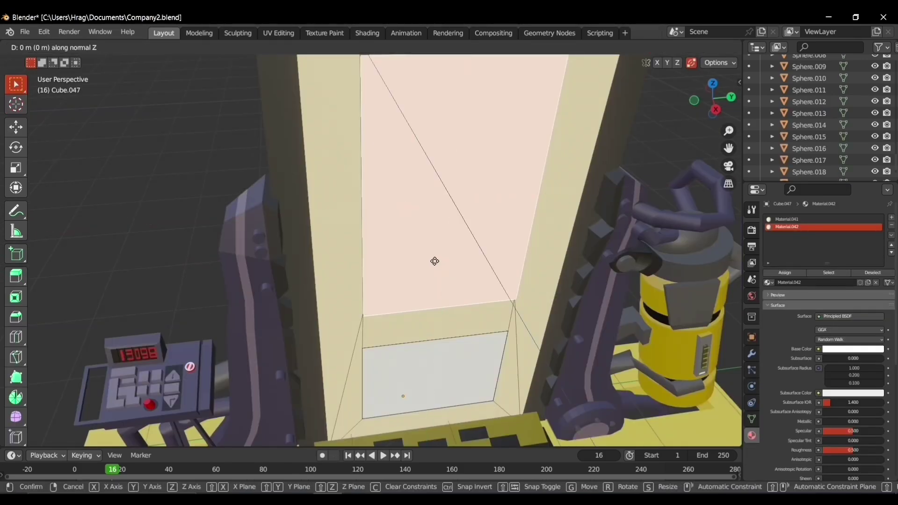
left_click(433, 259)
left_click(449, 356)
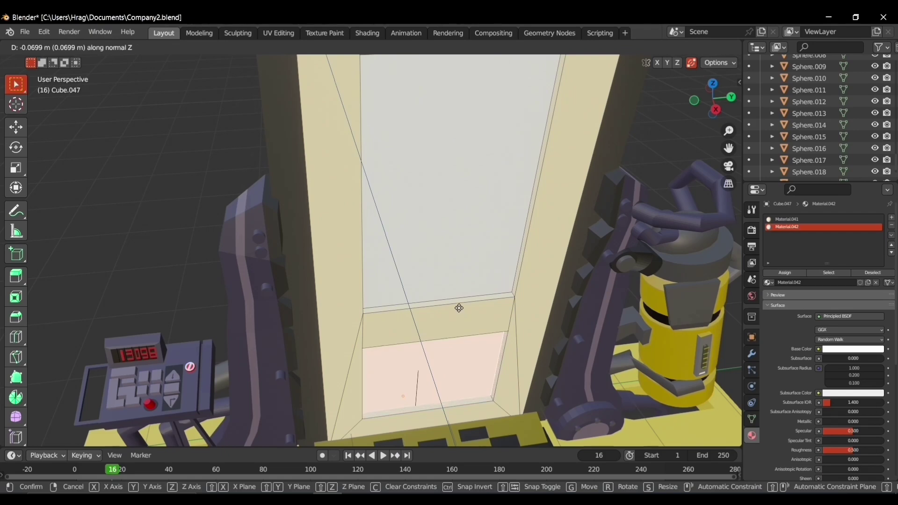
left_click(458, 309)
key("Tab")
scroll(474, 345, "down", 6)
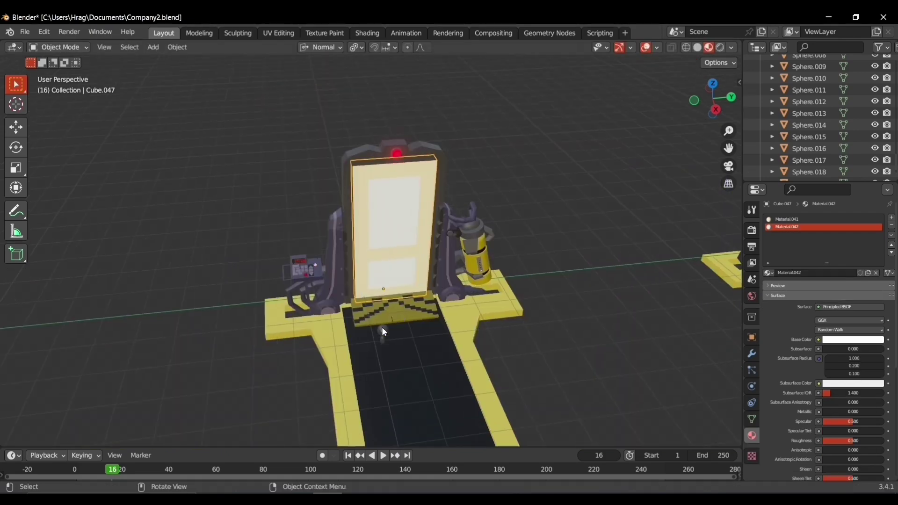
Step: Select the round knob and the small oval piece beneath it and move them along the X axis at the cream door
left_click(382, 330)
left_click(384, 343, "shift")
key("Tab")
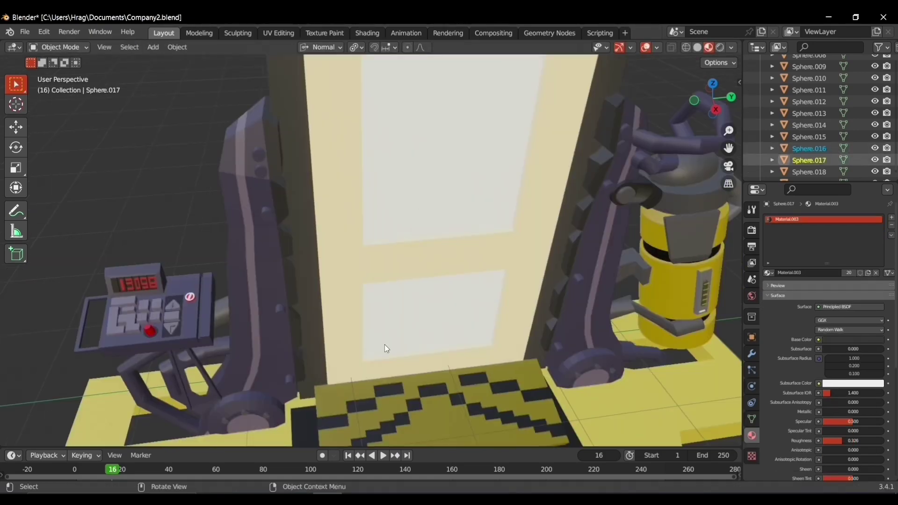
left_click(104, 47)
left_click(140, 111)
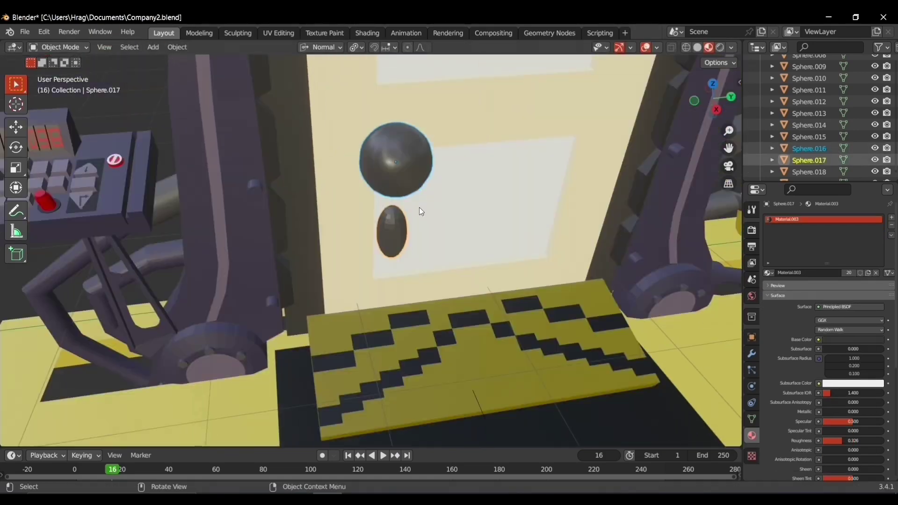
key("g")
key("x")
left_click(313, 146)
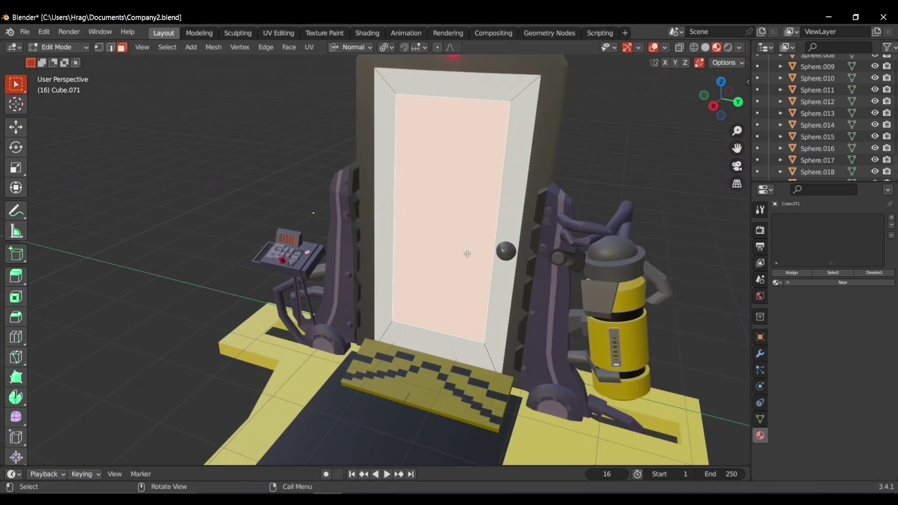
Step: Give the glass-style door blue Material.043 on its frame and white Material.031 on its inner panel
left_click(471, 249)
left_click(367, 33)
left_click(405, 299)
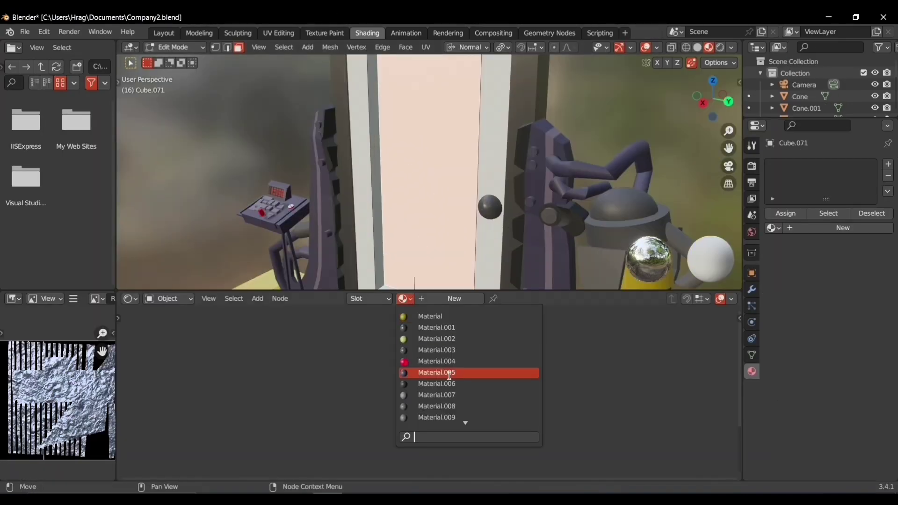
scroll(442, 383, "down", 3)
left_click(441, 395)
left_click(368, 299)
left_click(383, 325)
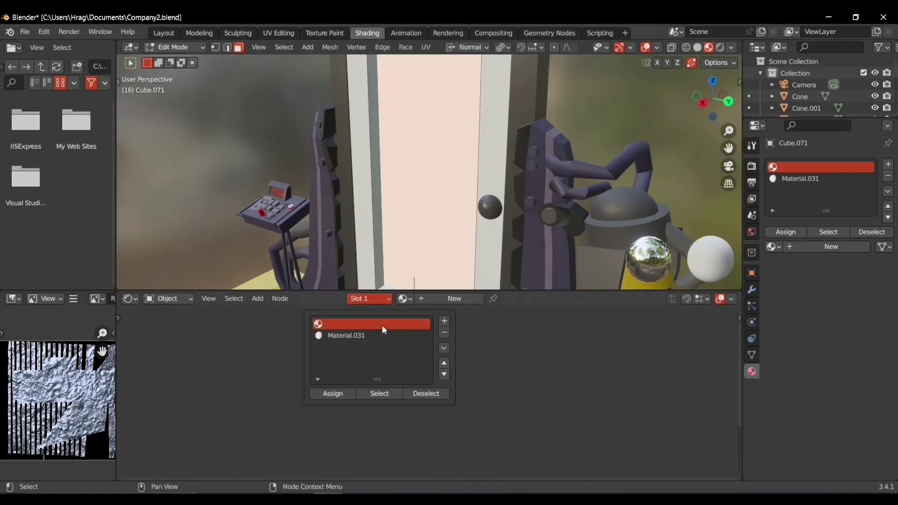
left_click(406, 299)
left_click(456, 436)
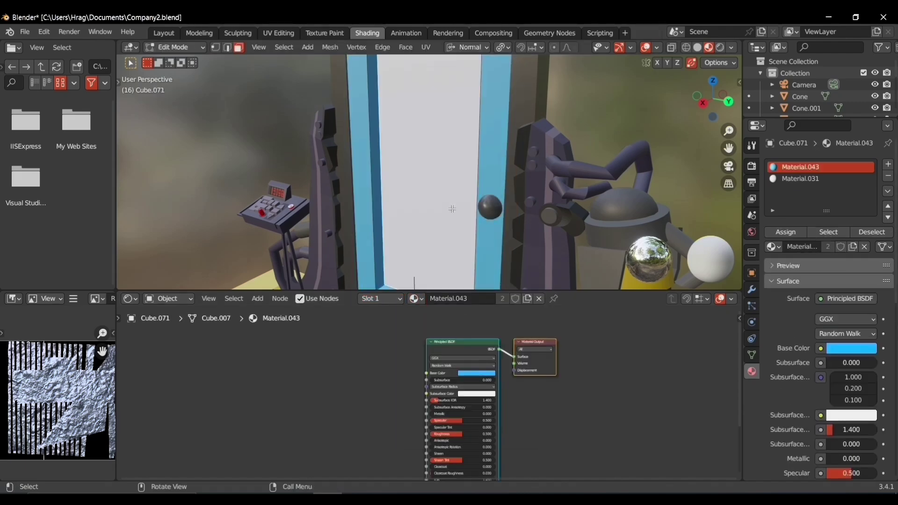
left_click(340, 396)
key("Tab")
Step: Examine the row of door stations and compare their door designs and colours
scroll(505, 179, "down", 5)
scroll(506, 178, "up", 1)
scroll(503, 191, "down", 1)
middle_click_drag(503, 190, 374, 174, "shift")
scroll(447, 180, "down", 3)
middle_click_drag(584, 210, 564, 170, "shift")
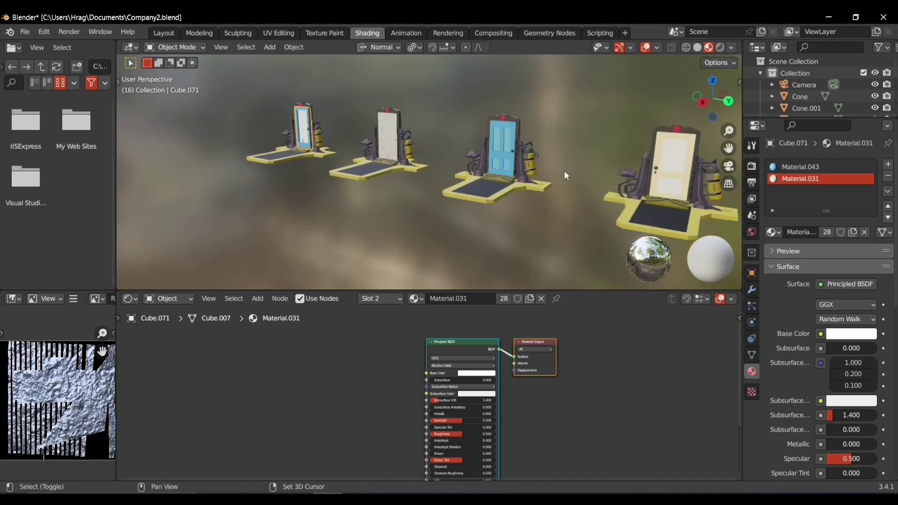
scroll(564, 170, "up", 3)
middle_click_drag(398, 206, 499, 226, "shift")
scroll(499, 226, "up", 3)
middle_click_drag(579, 227, 422, 193, "shift")
scroll(428, 193, "down", 1)
Step: Select the white flowered door and inspect its mesh together with a texture image in the image editor
left_click(304, 191)
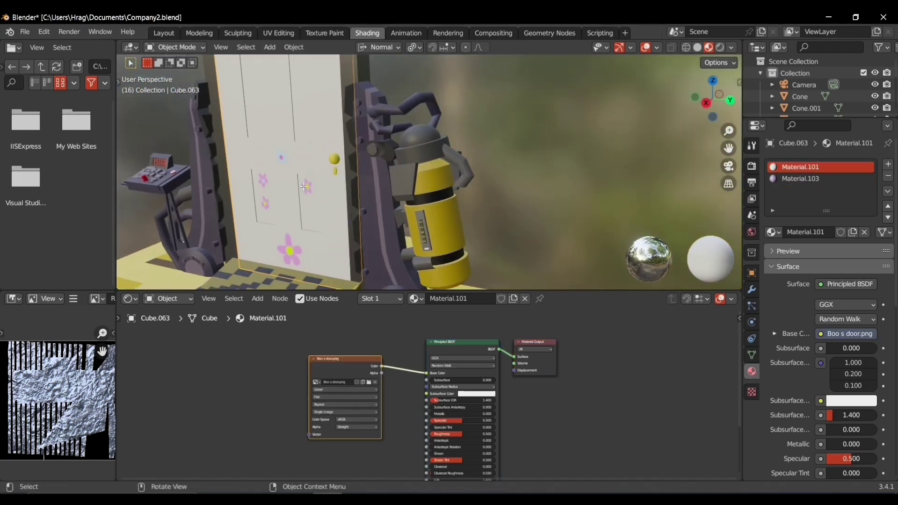
key("Tab")
middle_click_drag(280, 191, 309, 197)
scroll(58, 398, "down", 5)
left_click(96, 300)
left_click(94, 380)
middle_click_drag(561, 192, 523, 201)
scroll(517, 192, "up", 2)
scroll(544, 184, "down", 4)
key("Tab")
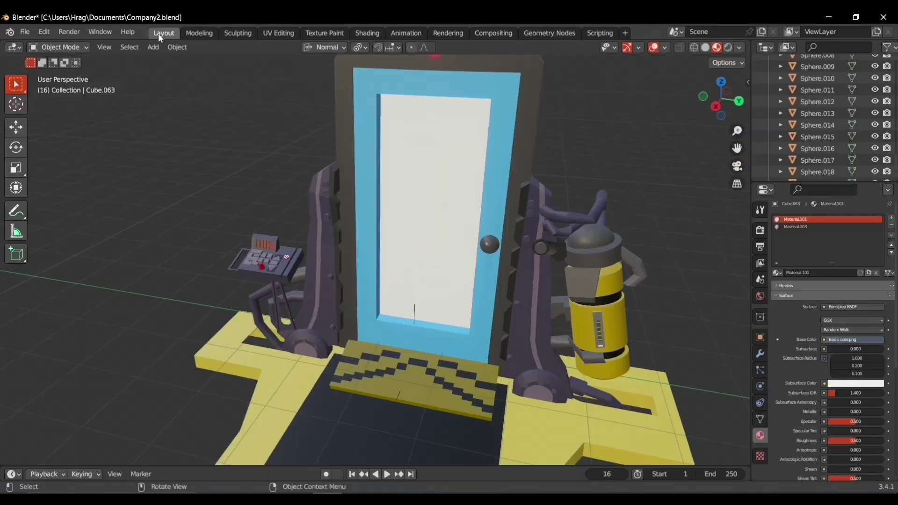
Step: Duplicate the selected cyan-door station along the Y axis and delete the copy's door
middle_click_drag(486, 244, 620, 328)
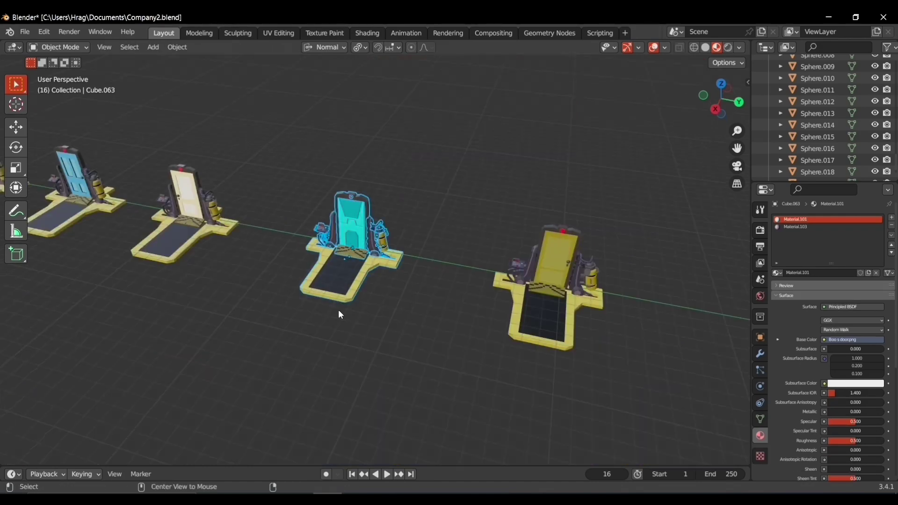
key("shift+d")
key("y")
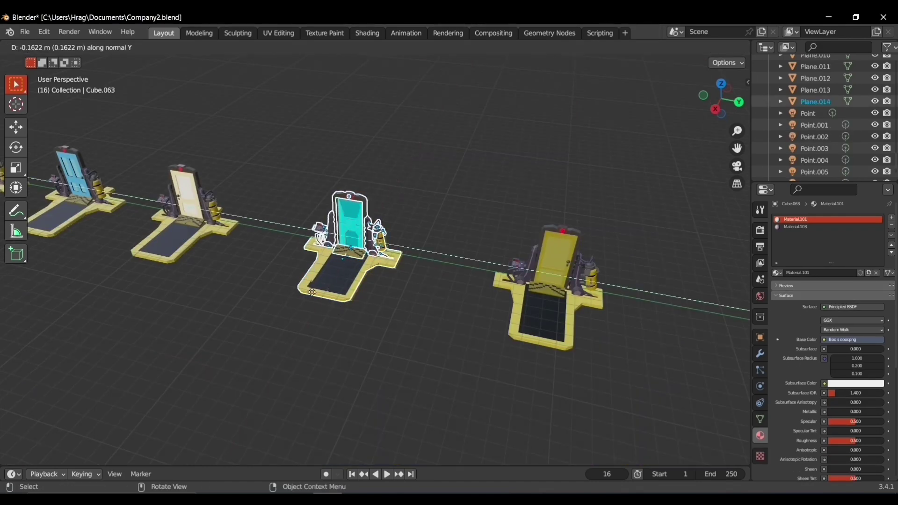
left_click(402, 272)
key("Delete")
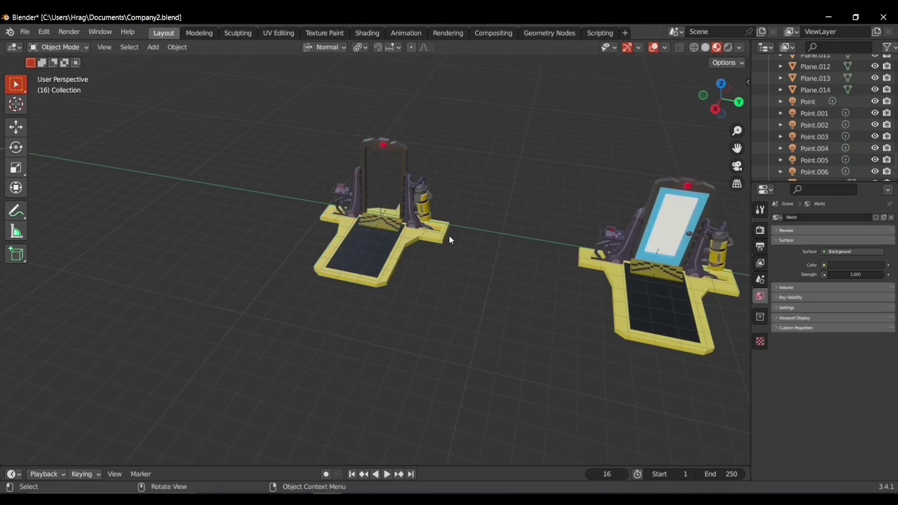
Step: Place the 3D cursor at the empty station frame and add a cube there
middle_click_drag(449, 235, 472, 313, "shift")
left_click(16, 105)
left_click(385, 290)
key("shift+a")
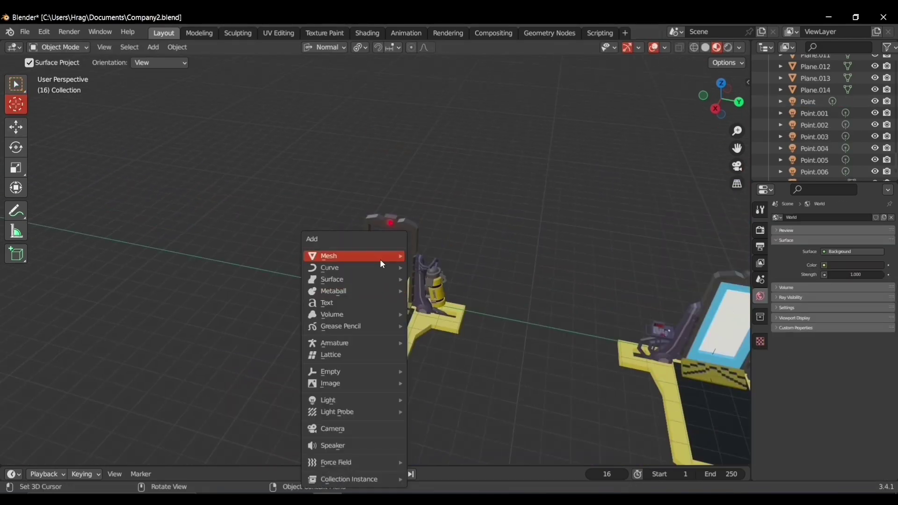
left_click(440, 268)
Step: Position the new cube at the frame opening, finishing with a shift of about 1.14 m along its X axis
middle_click_drag(439, 268, 346, 295)
key("g")
key("z")
left_click(487, 304)
key("g")
key("y")
left_click(428, 292)
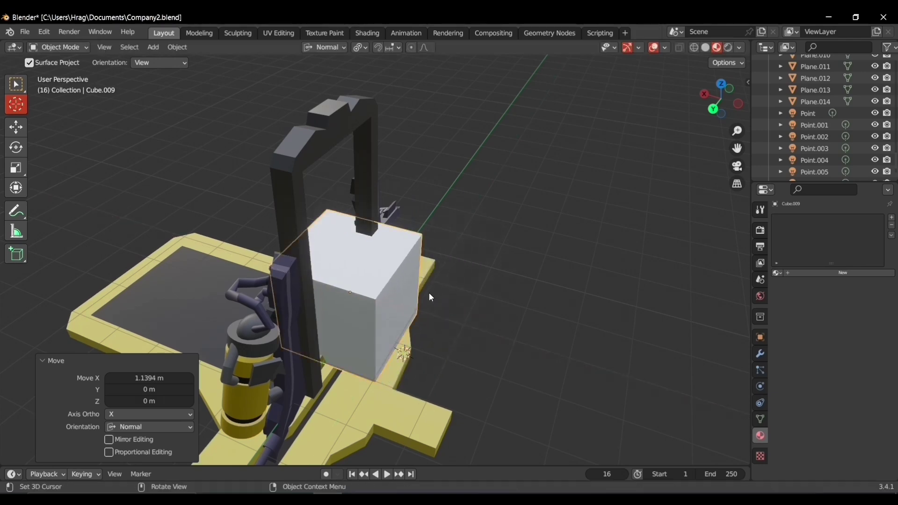
Step: Move the cube's back and front faces inward to form a thin slab, the front one by about 0.73 m
key("Tab")
left_click(412, 294)
key("g")
key("z")
left_click(428, 288)
middle_click_drag(428, 289, 500, 294)
left_click(257, 353)
key("g")
key("z")
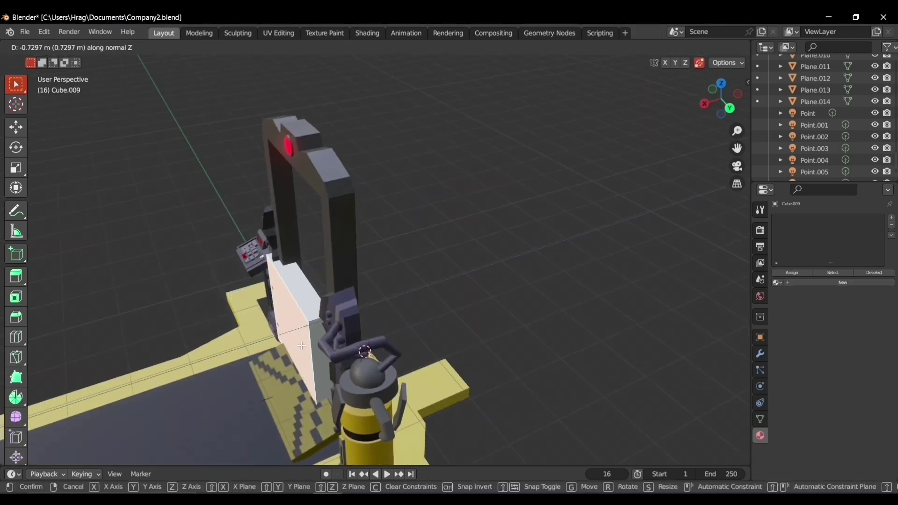
left_click(299, 343)
middle_click_drag(299, 344, 341, 355)
Step: Stretch the slab to fill the door frame, raising its top face to the frame's upper edge
key("Tab")
key("g")
key("x")
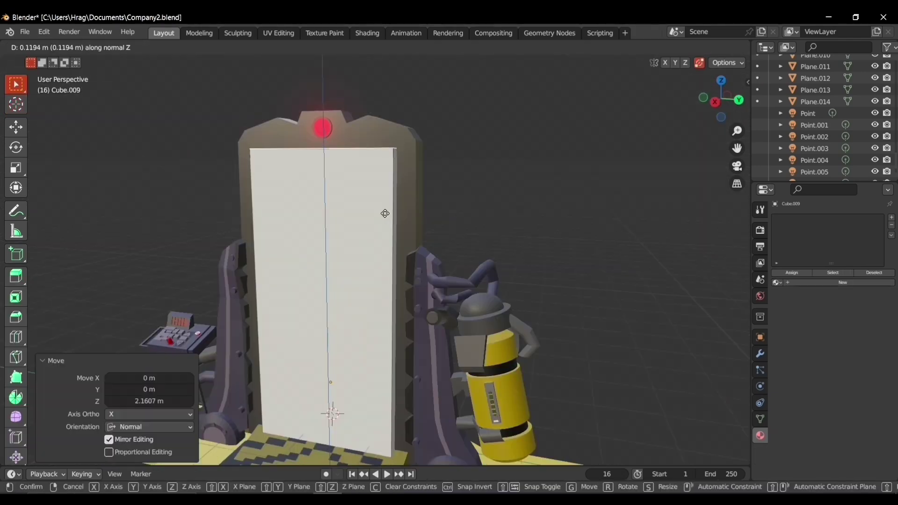
left_click(457, 238)
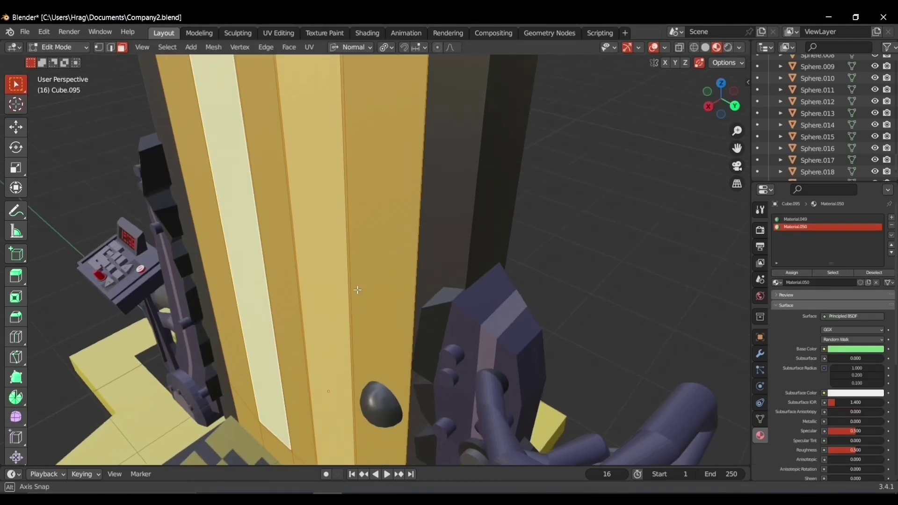
Step: Move the long vertical panel faces of the green door and leave Edit Mode
left_click(330, 293)
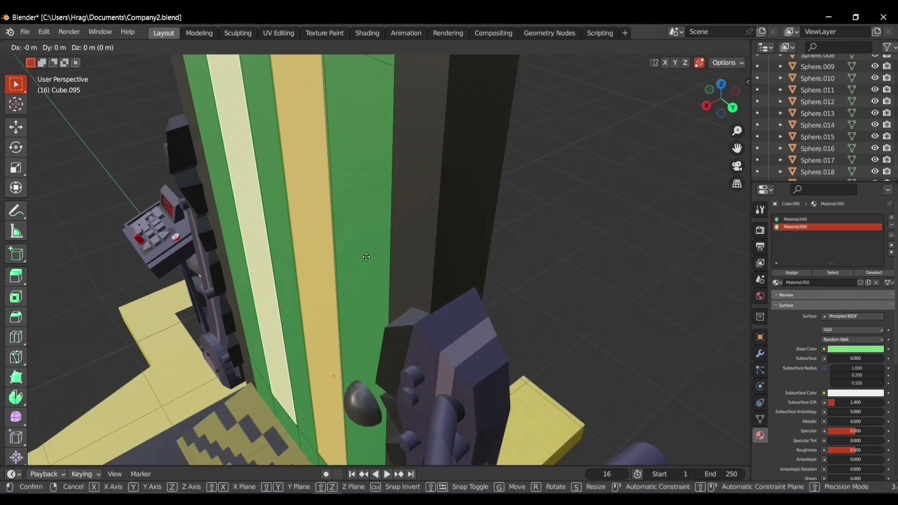
left_click(433, 318)
key("Tab")
scroll(433, 319, "down", 4)
middle_click_drag(433, 318, 481, 295)
Step: Examine the whole row of door stations from several angles and distances
left_click(572, 311)
scroll(573, 311, "down", 4)
middle_click_drag(573, 310, 281, 269)
scroll(573, 338, "down", 2)
middle_click_drag(641, 316, 461, 185)
scroll(479, 286, "down", 2)
scroll(579, 278, "down", 2)
scroll(579, 278, "up", 3)
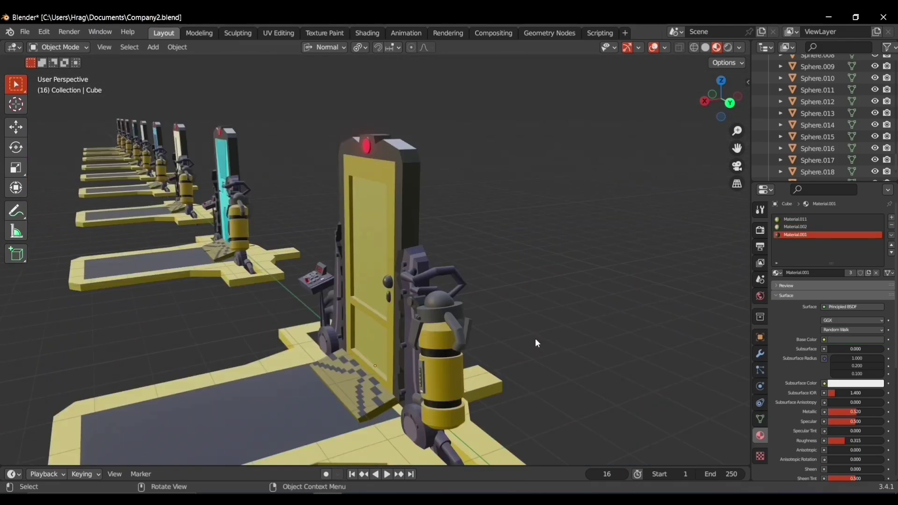
scroll(535, 339, "down", 4)
middle_click_drag(535, 335, 393, 260, "shift")
scroll(518, 298, "down", 2)
middle_click_drag(570, 327, 495, 290, "shift")
scroll(495, 289, "down", 4)
scroll(495, 289, "up", 2)
middle_click_drag(348, 279, 465, 318, "shift")
scroll(466, 318, "up", 2)
middle_click_drag(374, 173, 318, 288, "shift")
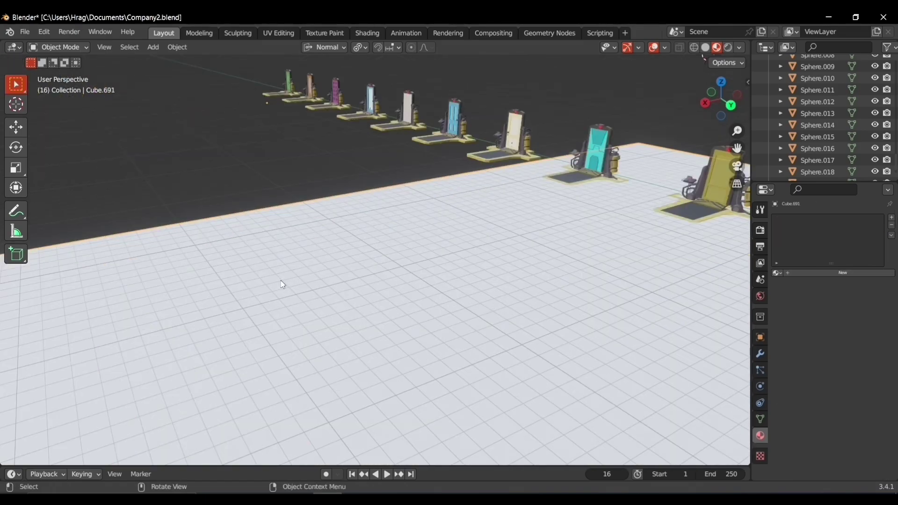
Step: Extend the end face of the floor slab about 77.26 m along the row so it lies under the remaining stations
key("Tab")
mouse_move(402, 215)
middle_mouse_down()
mouse_move(421, 230)
mouse_move(411, 222)
middle_mouse_up()
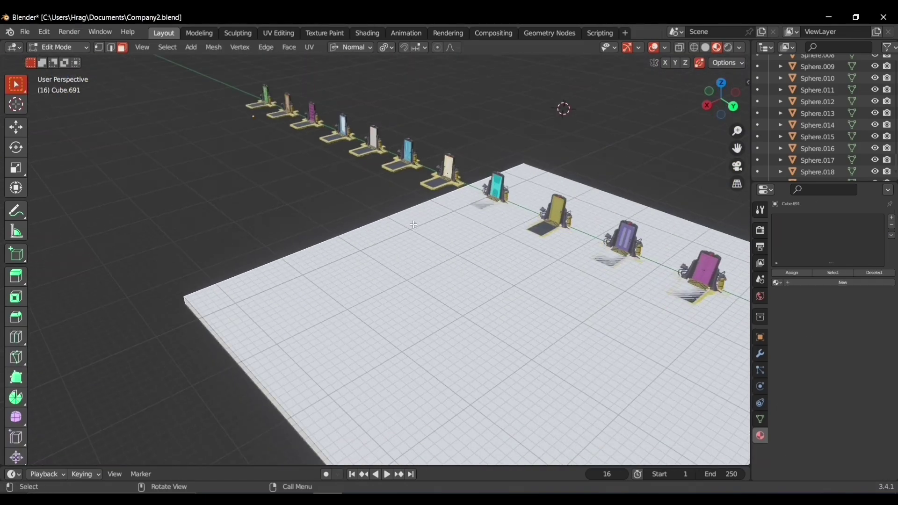
key("e")
left_click(219, 129)
scroll(220, 129, "up", 6)
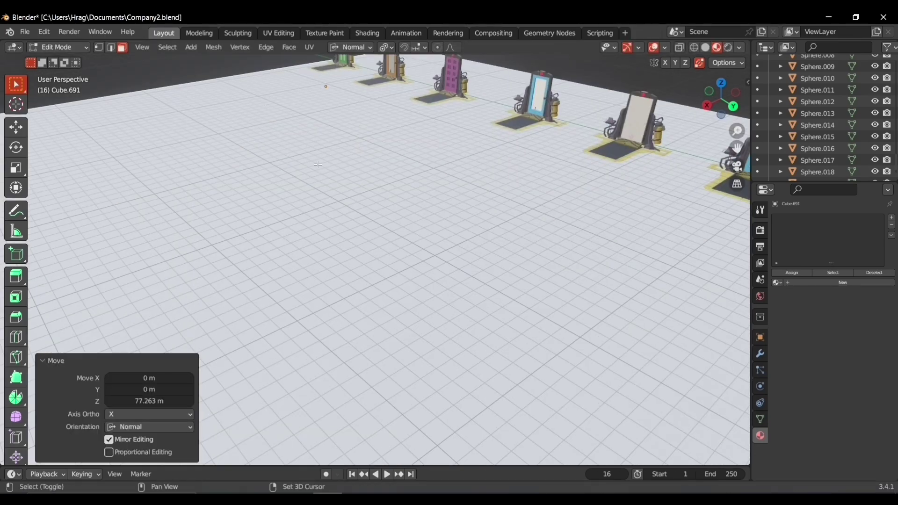
middle_click_drag(197, 124, 332, 225, "shift")
key("Tab")
Step: Apply an existing blue-grey material to the floor slab and deselect it
scroll(447, 158, "up", 4)
left_click(777, 282)
left_click(801, 343)
left_click(314, 154)
scroll(314, 153, "down", 9)
mouse_move(461, 250)
middle_mouse_down()
mouse_move(468, 274)
mouse_move(461, 238)
mouse_move(449, 241)
middle_mouse_up()
scroll(468, 274, "up", 5)
scroll(449, 241, "down", 4)
middle_click_drag(519, 306, 448, 231, "shift")
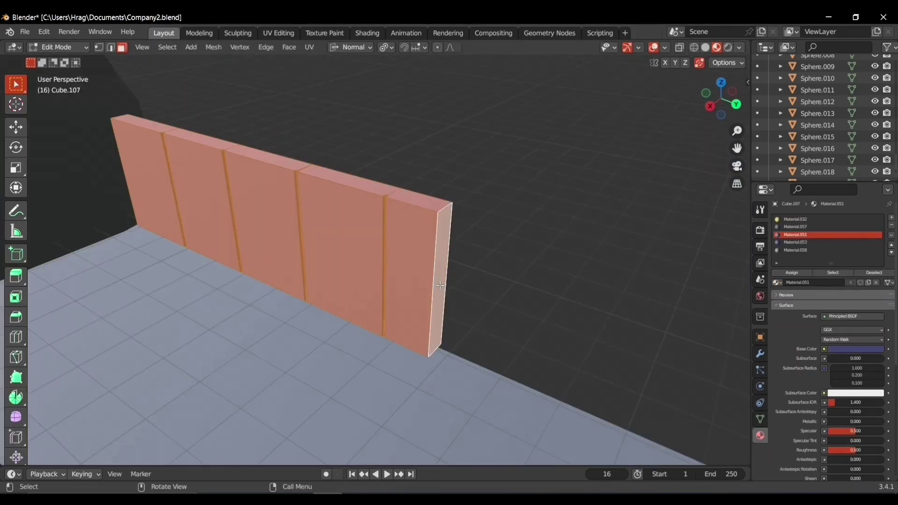
Step: Move the end face of the low purple wall outward by about 0.86 m and leave Edit Mode
left_click(437, 281)
key("g")
key("z")
left_click(519, 277)
middle_click_drag(519, 277, 527, 282)
middle_click_drag(330, 262, 569, 213, "shift")
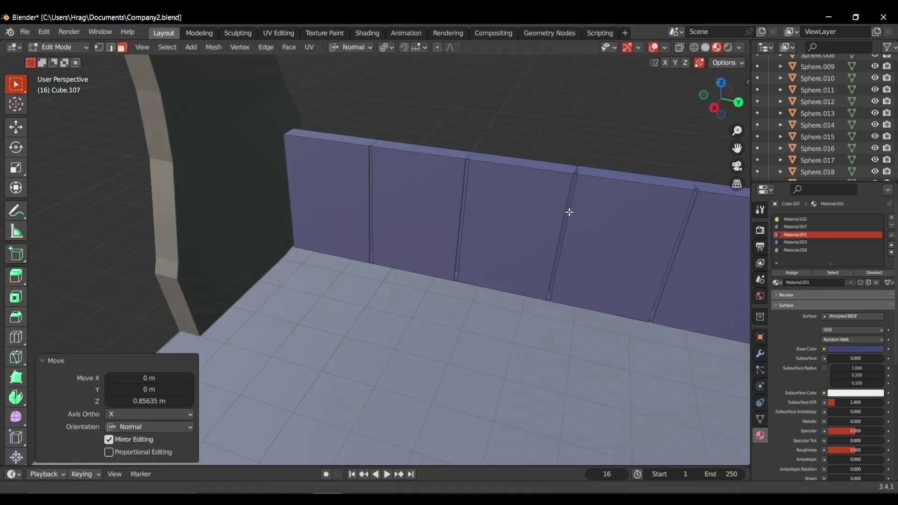
key("Tab")
Step: Open the tall curved structure beside the low wall for editing in edge selection mode
left_click(194, 328)
key("Tab")
key("2")
scroll(203, 336, "down", 2)
middle_click_drag(283, 355, 271, 370)
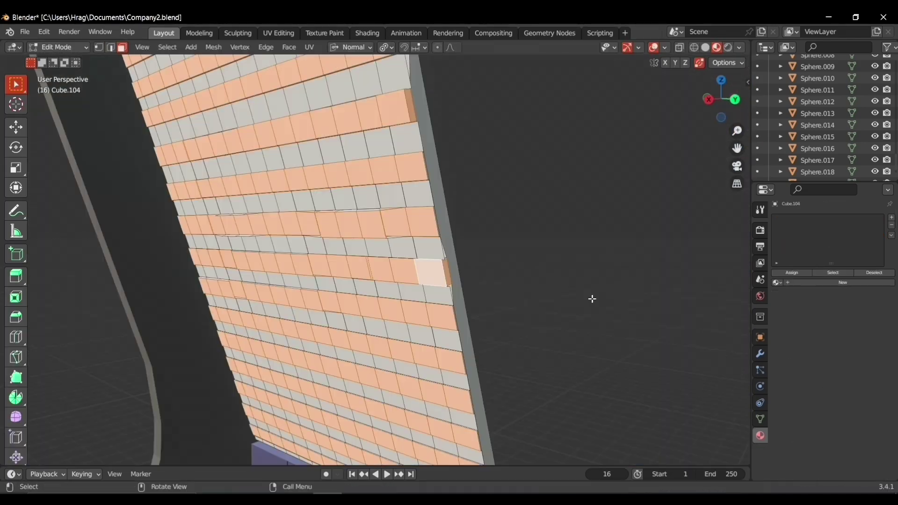
Step: Push alternate face rows of the tall gridded wall out by about 0.16 m and apply Material.053 to the wall
key("g")
key("z")
left_click(567, 286)
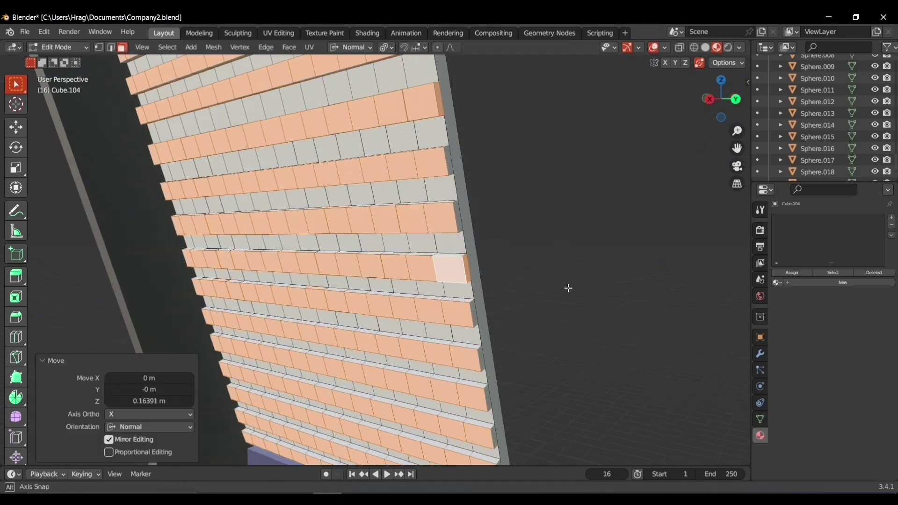
middle_click_drag(567, 287, 290, 155)
middle_click_drag(498, 197, 391, 16)
key("Tab")
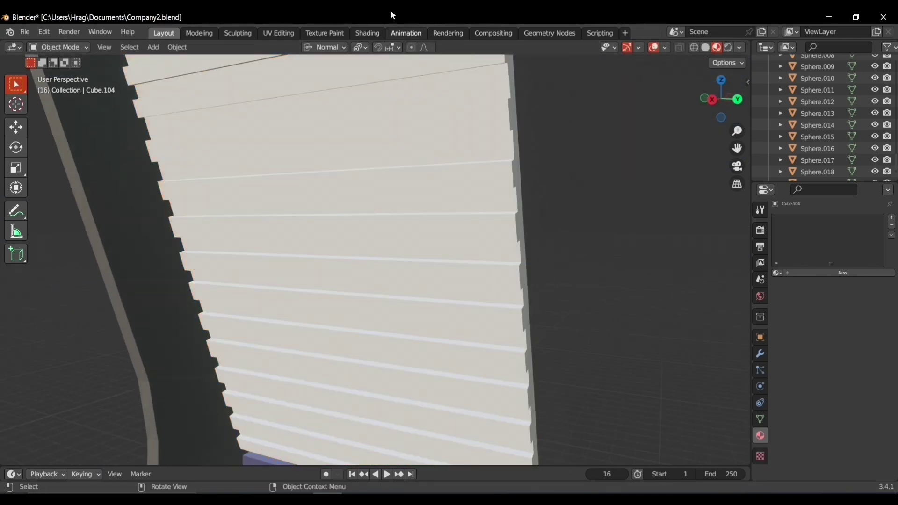
left_click(777, 273)
left_click(815, 307)
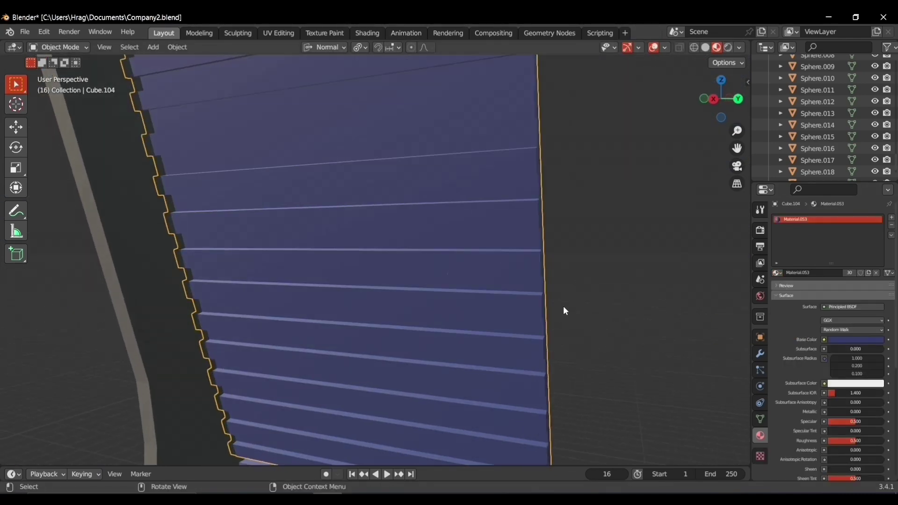
Step: Select the grid faces on the blue wall that spell out large block characters F13
key("Tab")
left_click(501, 283)
left_click(384, 280, "shift")
middle_click_drag(384, 280, 265, 183)
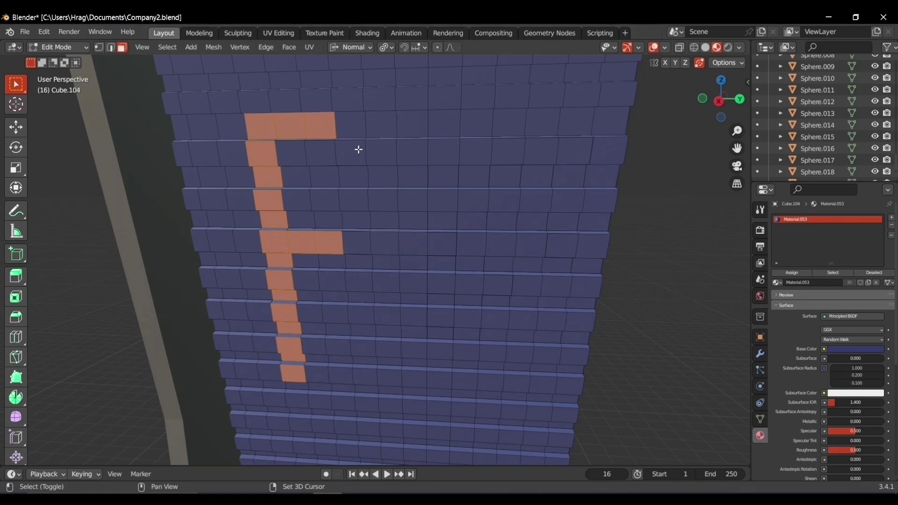
left_click(437, 252, "shift")
middle_click_drag(437, 252, 428, 304)
left_click(428, 304, "shift")
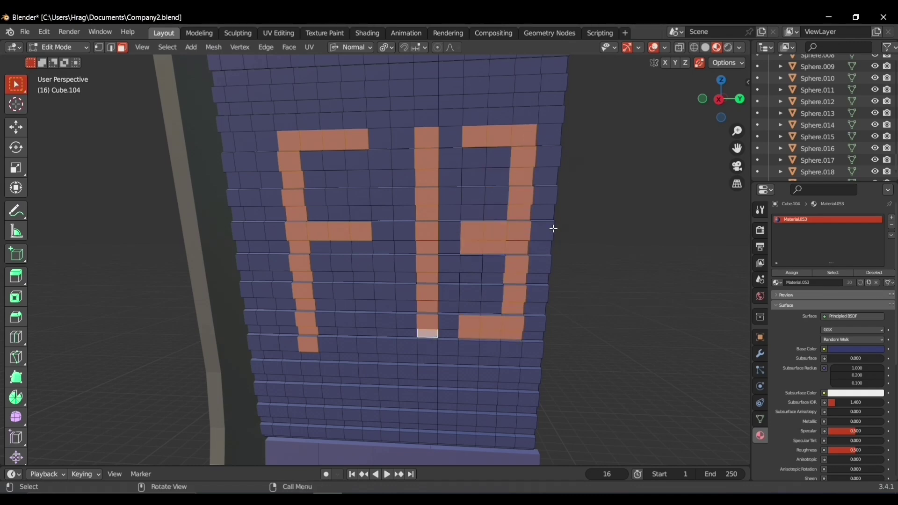
Step: Add a second material slot, assign it to the selected F13 faces and fill it with an existing yellow material
left_click(890, 217)
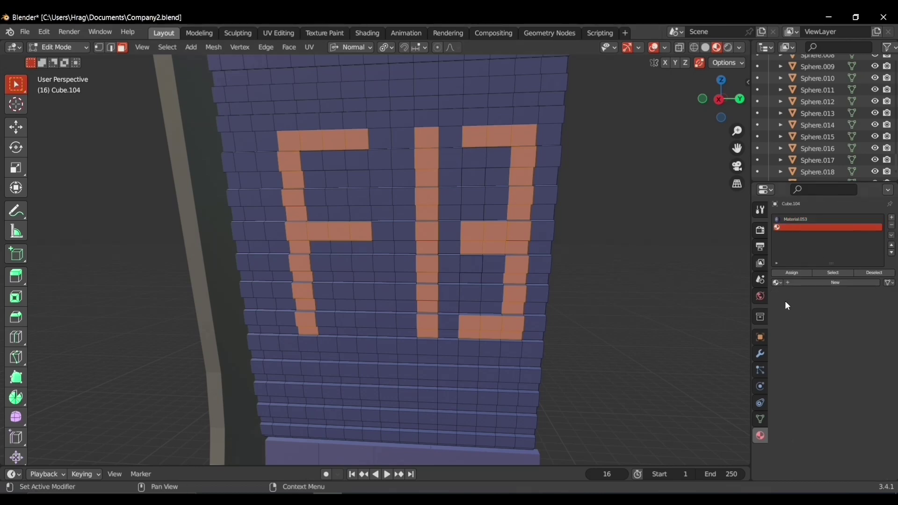
left_click(800, 273)
left_click(777, 283)
scroll(811, 348, "down", 5)
left_click(813, 353)
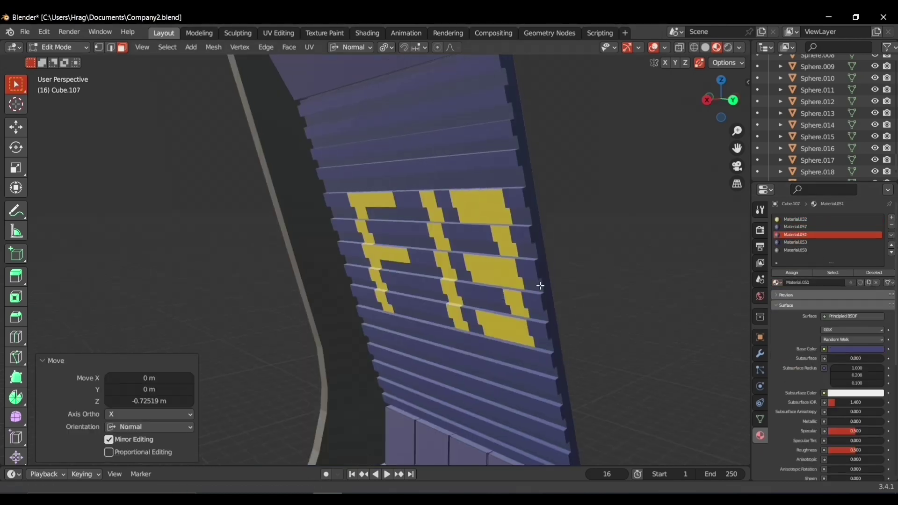
Step: Extrude the top face of the blue F13 wall about 0.75 m up to the dark blocks beneath the yellow panels
middle_click_drag(537, 284, 488, 279)
scroll(488, 278, "up", 3)
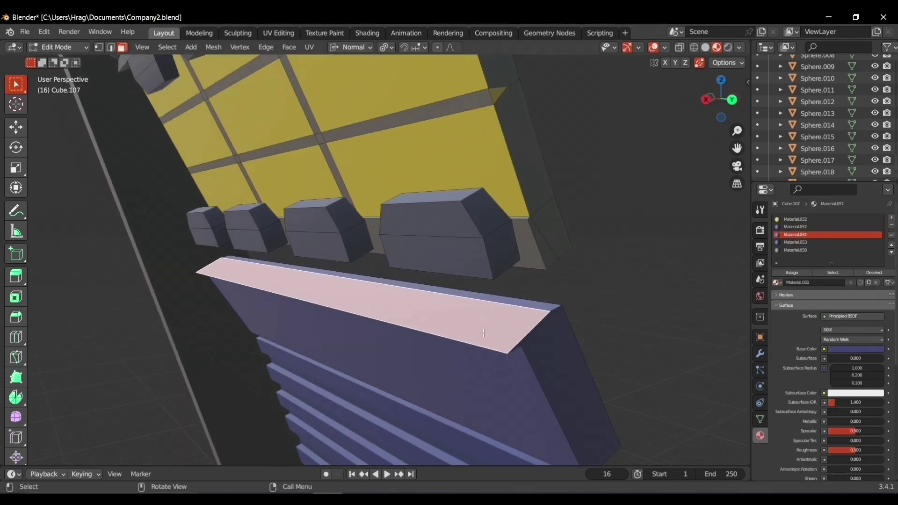
middle_click_drag(480, 332, 463, 330)
key("e")
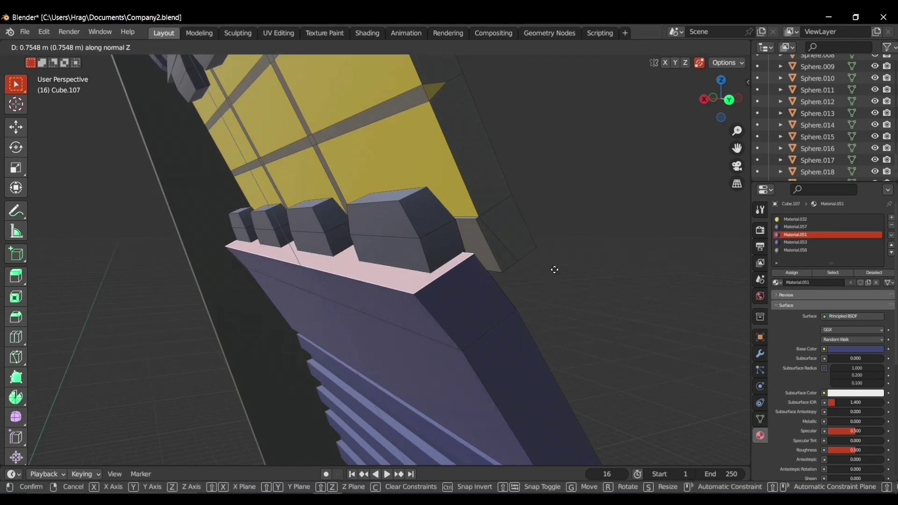
left_click(554, 269)
Step: Select the yellow panel faces between the two rows of dark blocks above the F13 wall
middle_click_drag(488, 204, 531, 274, "shift")
left_click(491, 221)
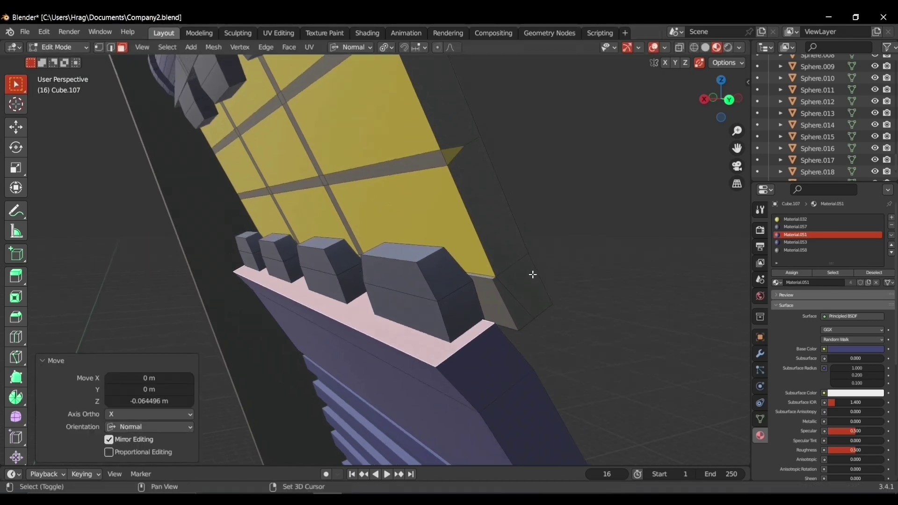
left_click(449, 234)
middle_click_drag(449, 234, 517, 273)
left_click(502, 239, "shift")
left_click(461, 141, "shift")
left_click(346, 166, "shift")
left_click(288, 184, "shift")
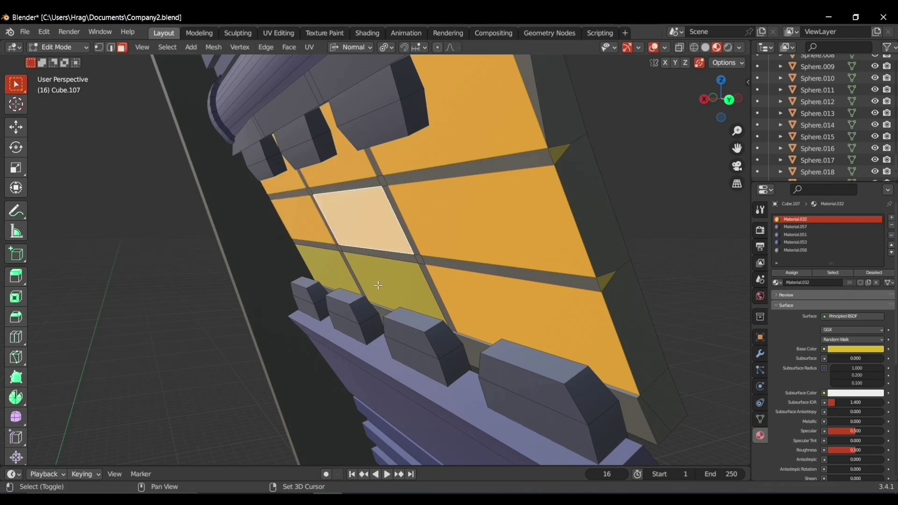
middle_click_drag(583, 197, 383, 148)
left_click(575, 200)
left_click(583, 191)
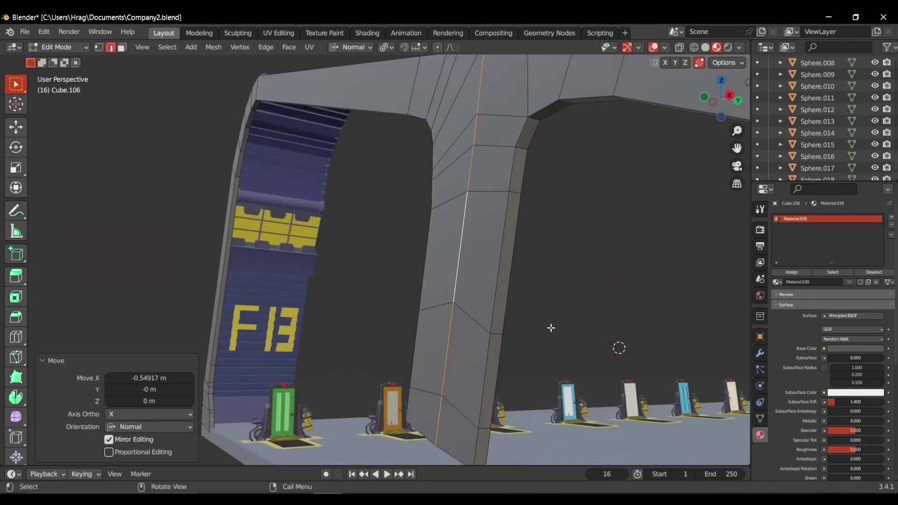
Step: Extend the lower end of the free-standing pillar down toward the factory floor
middle_click_drag(550, 327, 449, 253)
middle_click_drag(389, 266, 544, 273)
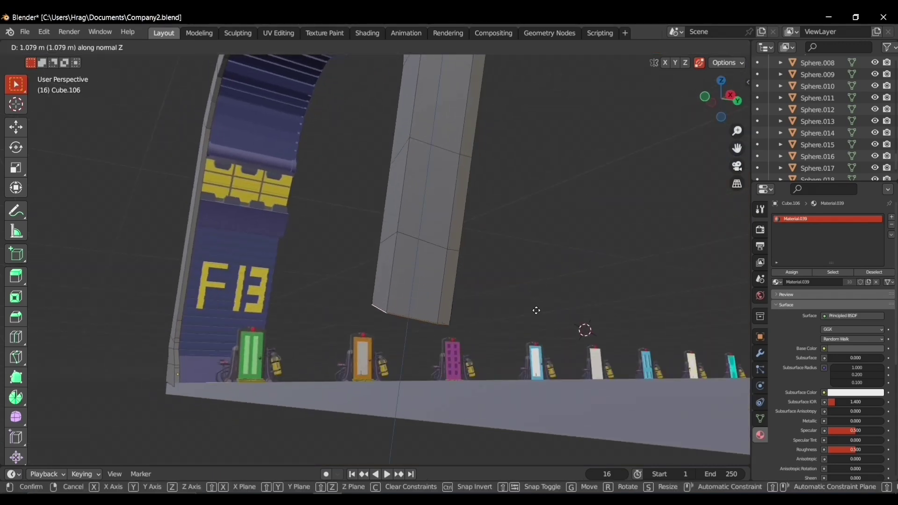
left_click(522, 385)
Step: Select the ring of faces around the lower middle of the pillar to form a band
middle_click_drag(529, 363, 355, 323)
left_click(355, 323)
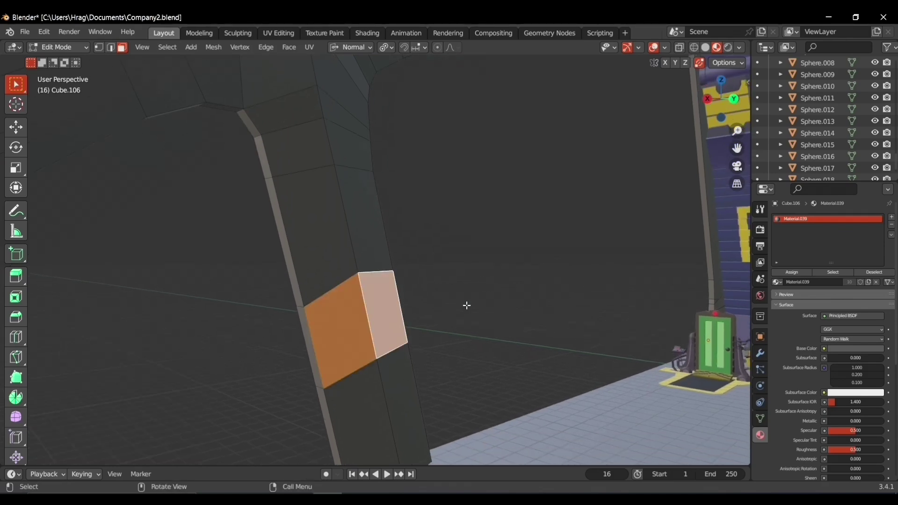
mouse_move(464, 304)
middle_mouse_down()
mouse_move(351, 310)
mouse_move(431, 292)
mouse_move(470, 299)
middle_mouse_up()
left_click(367, 328, "shift")
middle_click_drag(367, 327, 461, 298)
left_click(411, 295, "shift")
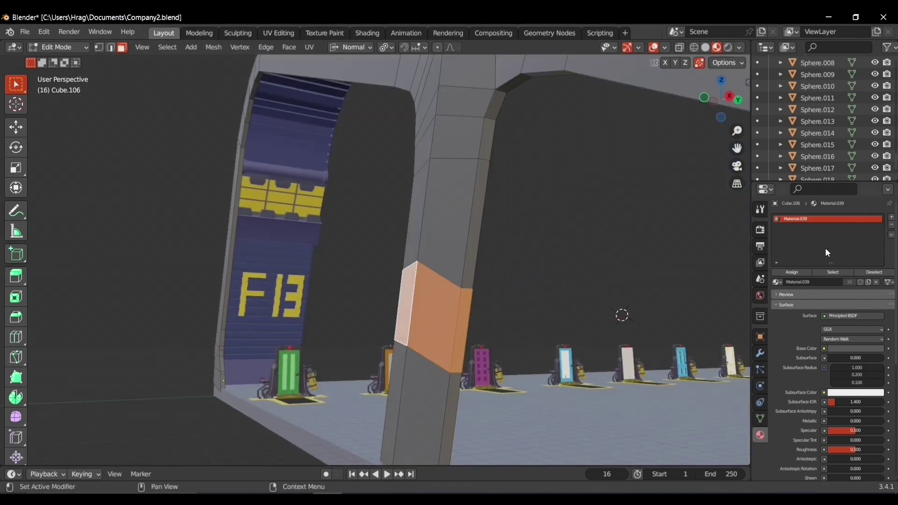
Step: Add a second material slot to the pillar, assign it to the selected band and fill it with pale yellow Material.059
left_click(891, 218)
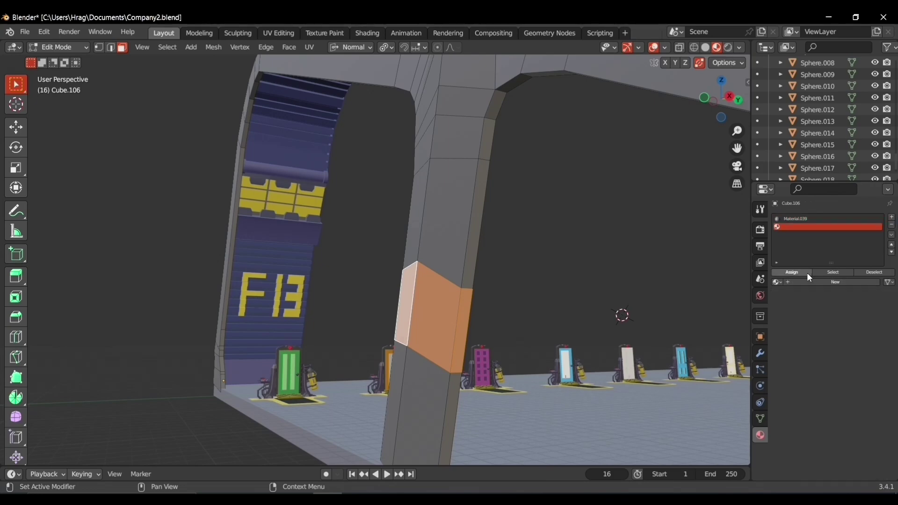
left_click(807, 273)
left_click(777, 282)
left_click(814, 315)
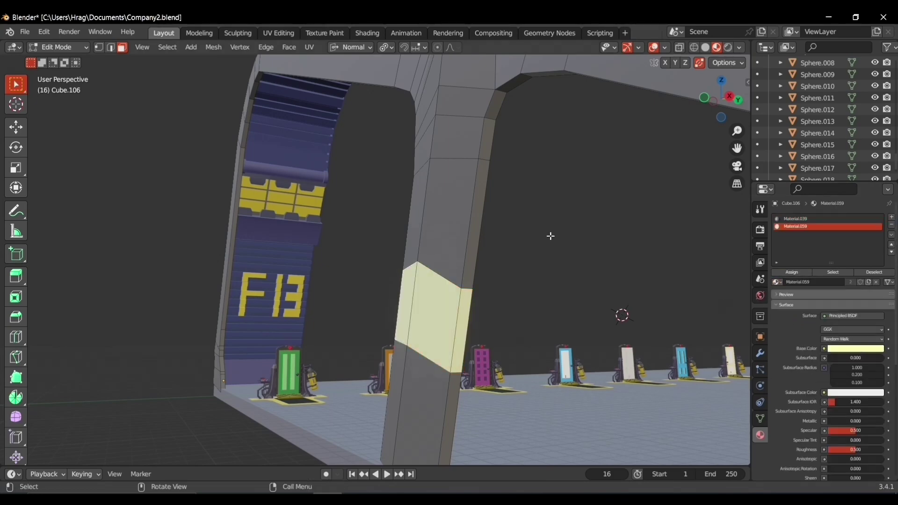
key("Tab")
Step: Duplicate the complete arch section with its F13 wall and place the copy about 10.2 m along the Y axis
middle_click_drag(624, 257, 571, 312)
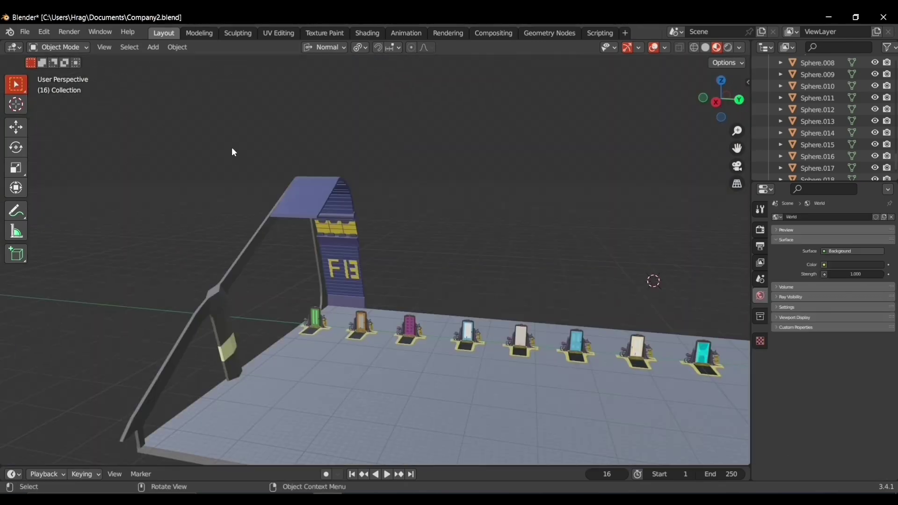
middle_click_drag(232, 147, 397, 262)
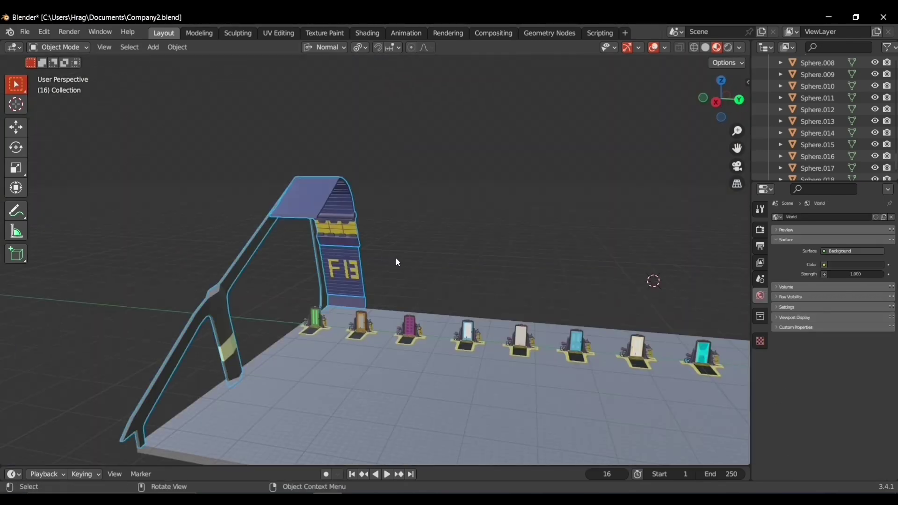
key("shift+d")
key("z")
key("y")
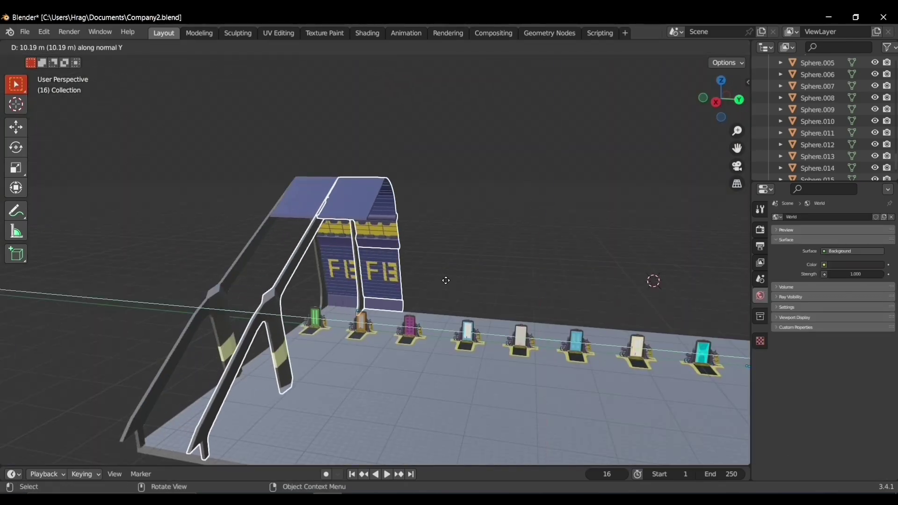
left_click(445, 279)
Step: Add two more copies of the arch section, offset about 10.9 m and 10.3 m along the Y axis
key("shift+d")
key("y")
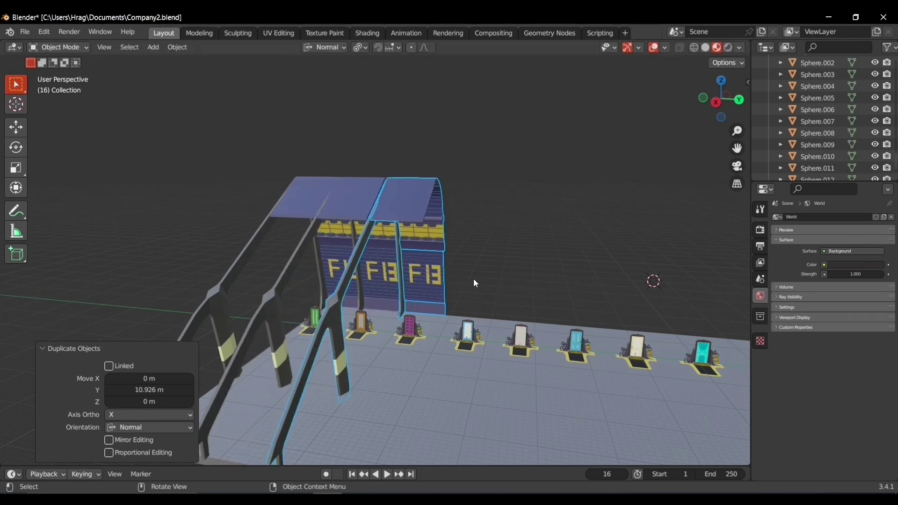
key("shift+d")
key("y")
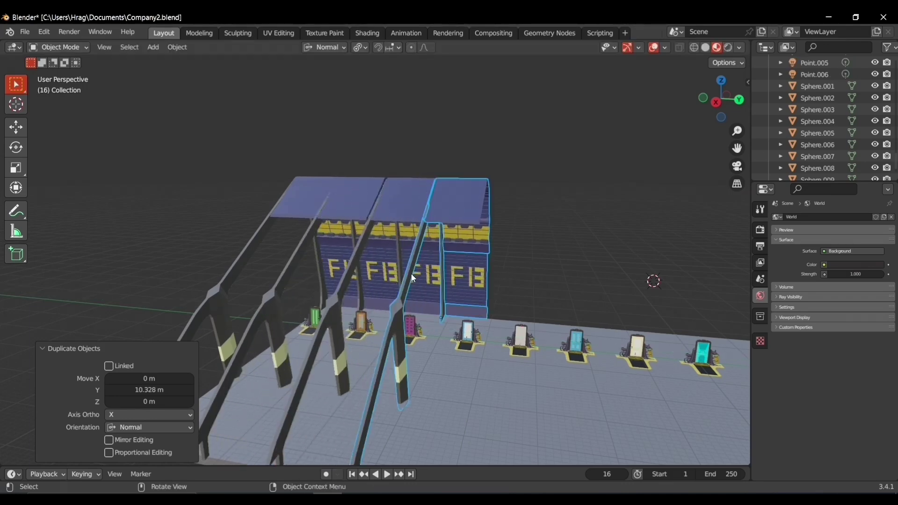
Step: Recolour the top face row of the digit 3 on one wall copy with the blue wall material
scroll(414, 279, "up", 8)
key("Tab")
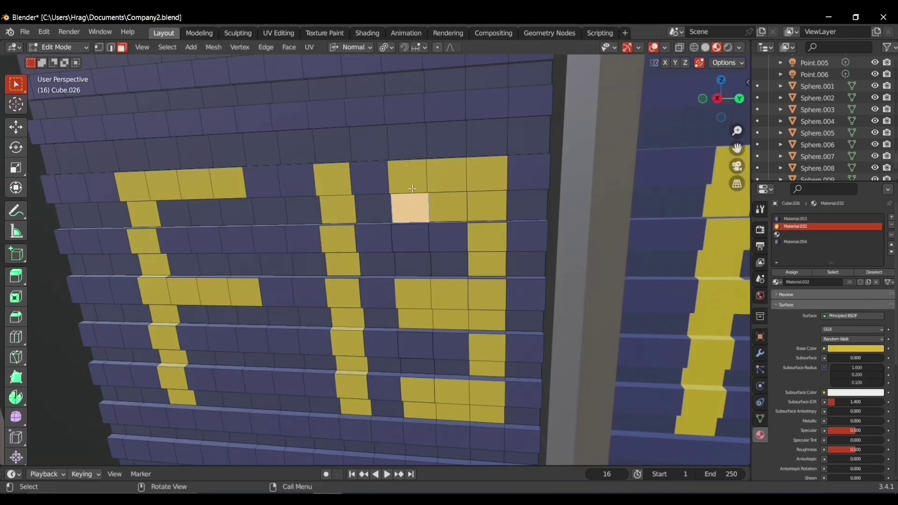
middle_click_drag(465, 255, 457, 253)
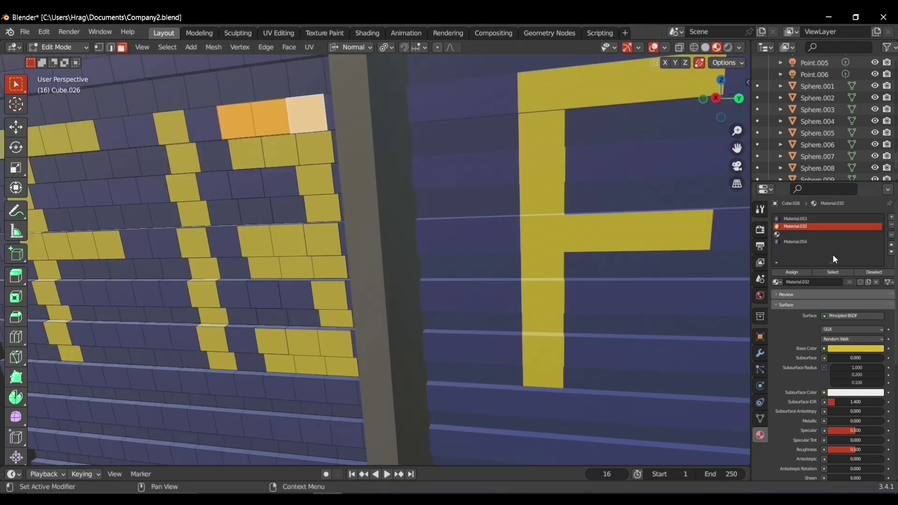
middle_click_drag(332, 168, 376, 169)
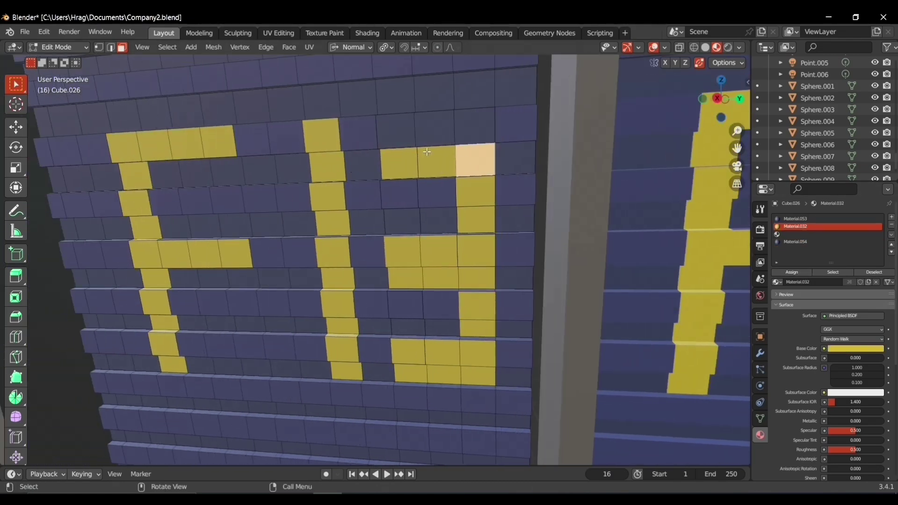
Step: Complete the digit 2 of an F12 marking by assigning Material.032 to the faces along its base
left_click(432, 252, "shift")
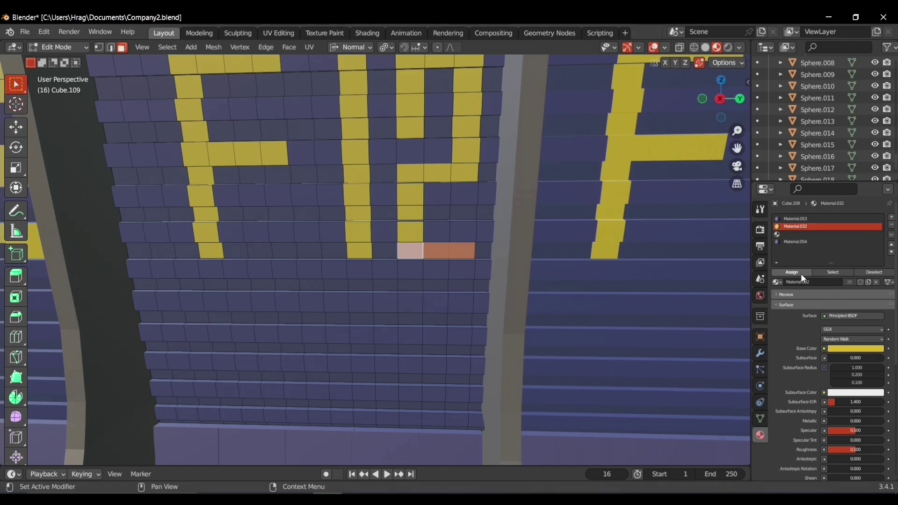
left_click(800, 273)
scroll(460, 285, "down", 4)
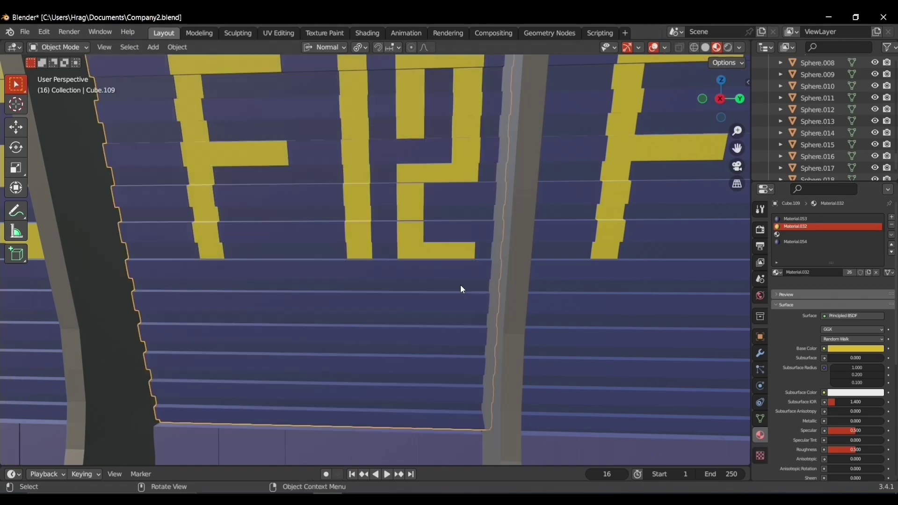
key("Tab")
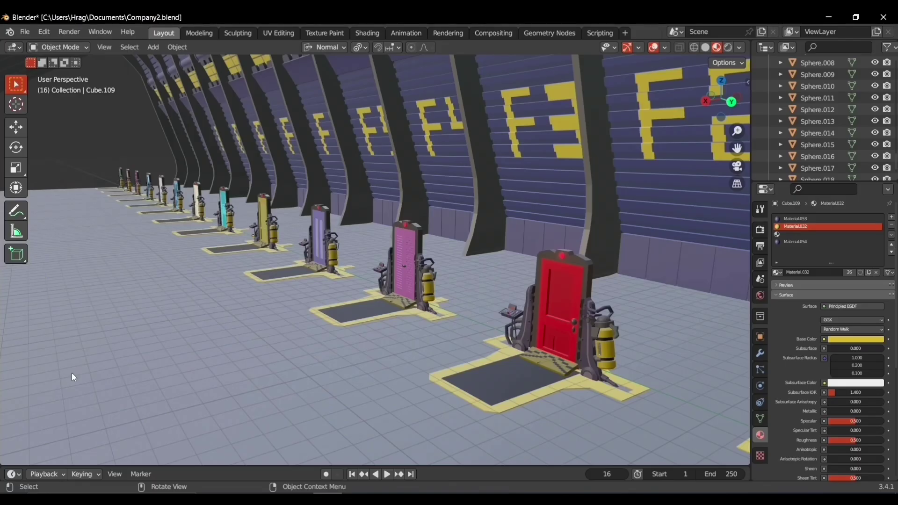
Step: Push the end face of the small upper lug on the hanging clock's rim about 0.03 m along its normal
middle_click_drag(71, 372, 183, 367)
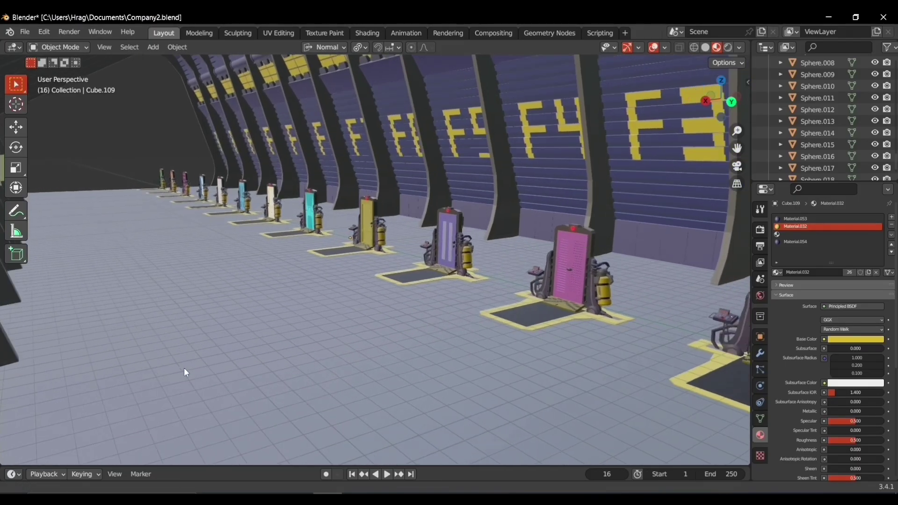
scroll(488, 291, "down", 3)
middle_click_drag(488, 292, 599, 357, "shift")
key("z")
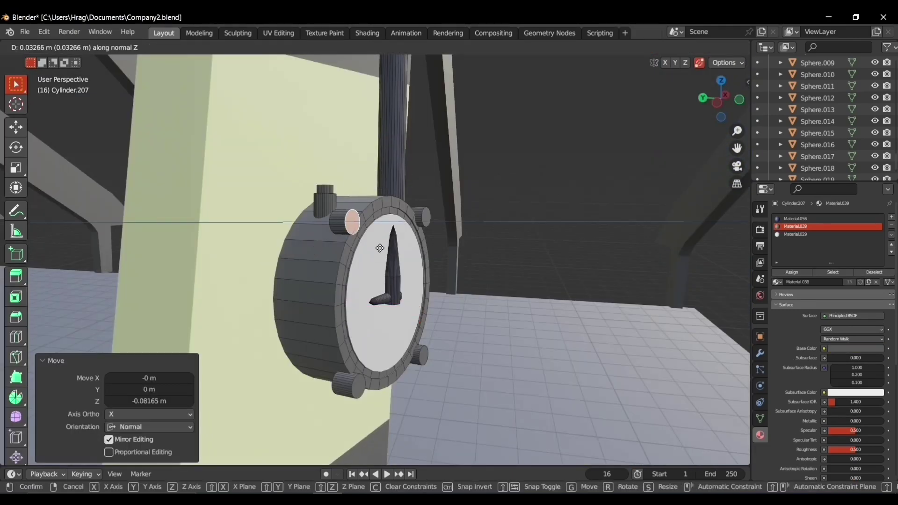
key("Tab")
Step: Rotate the second hanging clock 220° about Z, then turn it further to align with the pillar
scroll(416, 246, "down", 3)
middle_click_drag(416, 246, 502, 262)
left_click(319, 296)
scroll(449, 267, "down", 2)
left_click(345, 320)
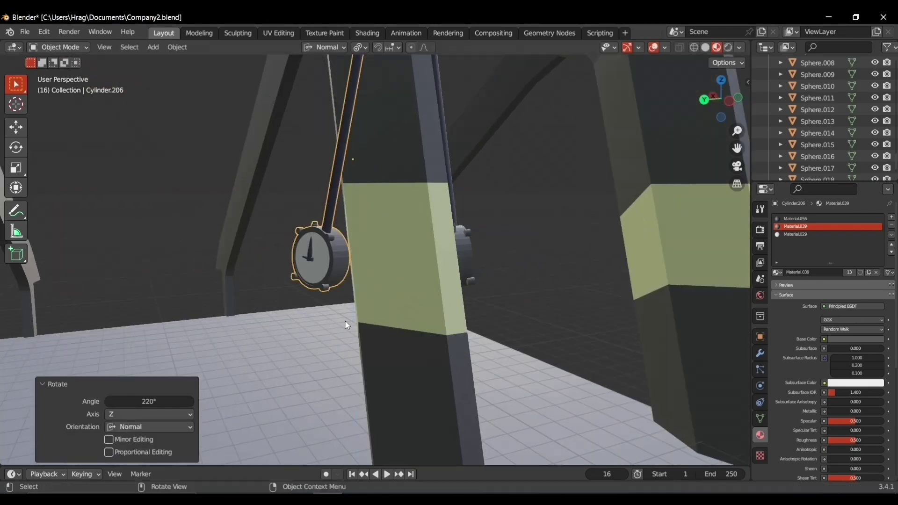
key("r")
left_click(591, 320)
Step: Move the rotated hanging clock about -1.18 m along X to the pillar's yellow band and adjust its position and height
key("g")
key("z")
key("x")
left_click(617, 338)
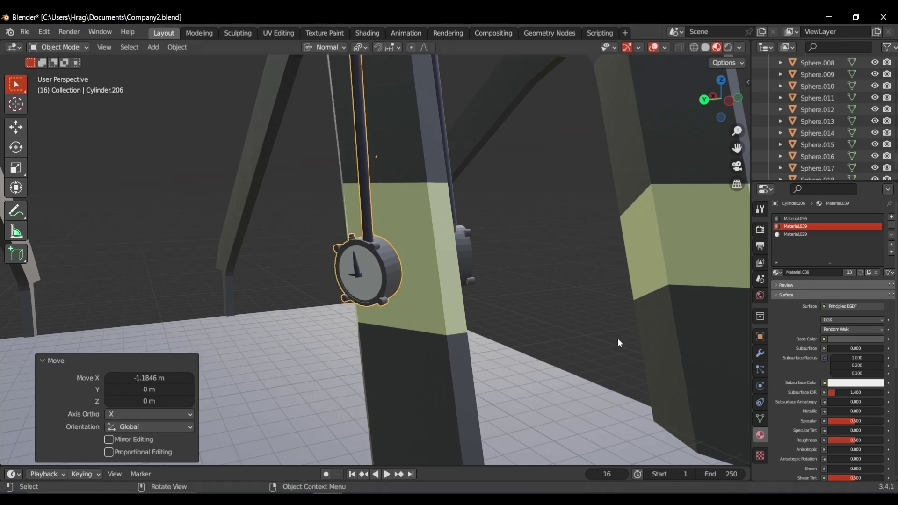
key("g")
middle_click_drag(617, 338, 633, 358)
left_click(636, 328)
key("g")
key("z")
key("z")
left_click(628, 373)
Step: Make linked duplicates of both hanging clocks and place them along the local X axis
left_click(370, 283, "shift")
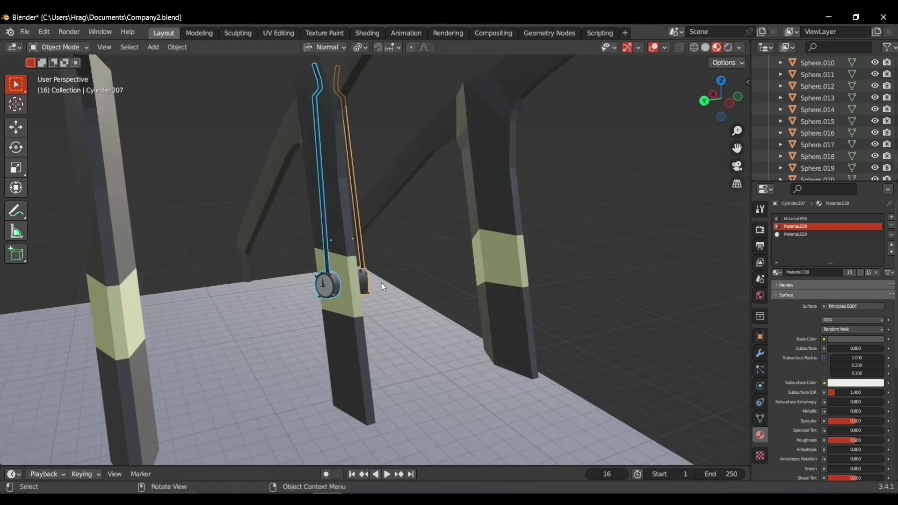
key("alt+d")
key("x")
key("x")
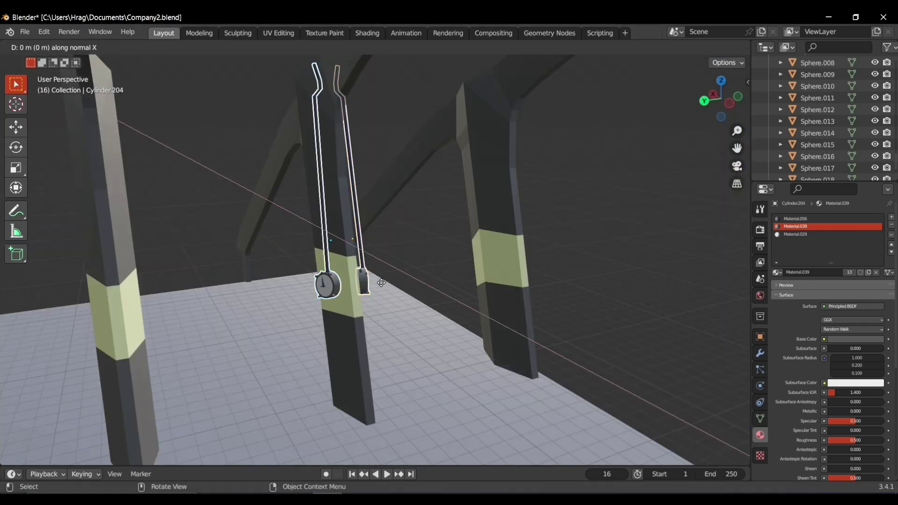
left_click(231, 288)
middle_click_drag(230, 289, 328, 262)
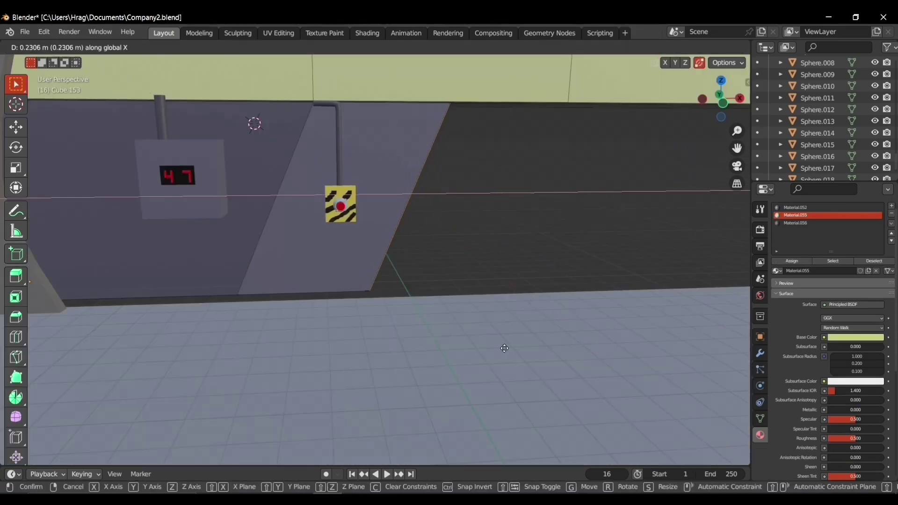
Step: Shift the slanted edge of the lower end-wall panel along global X, leave editing and select the red alarm light
left_click(533, 342)
middle_click_drag(535, 324, 608, 187)
key("Tab")
left_click(615, 178)
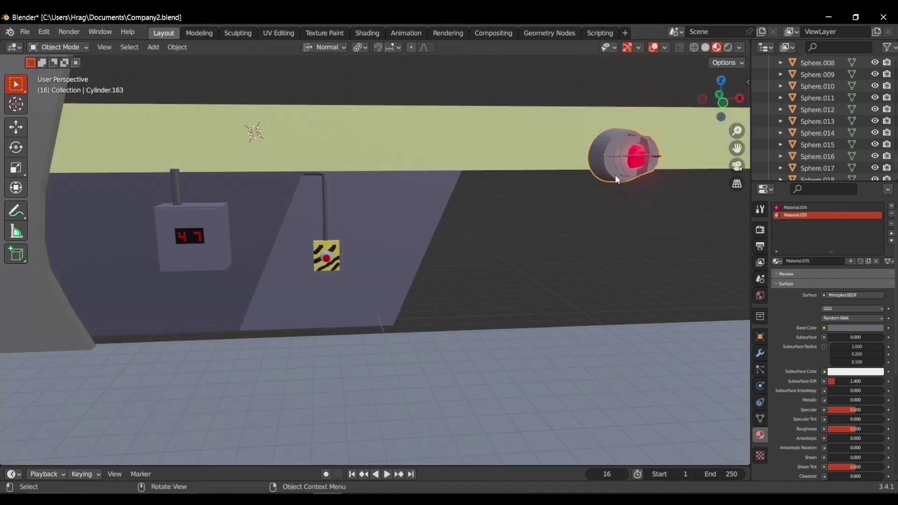
left_click(547, 166)
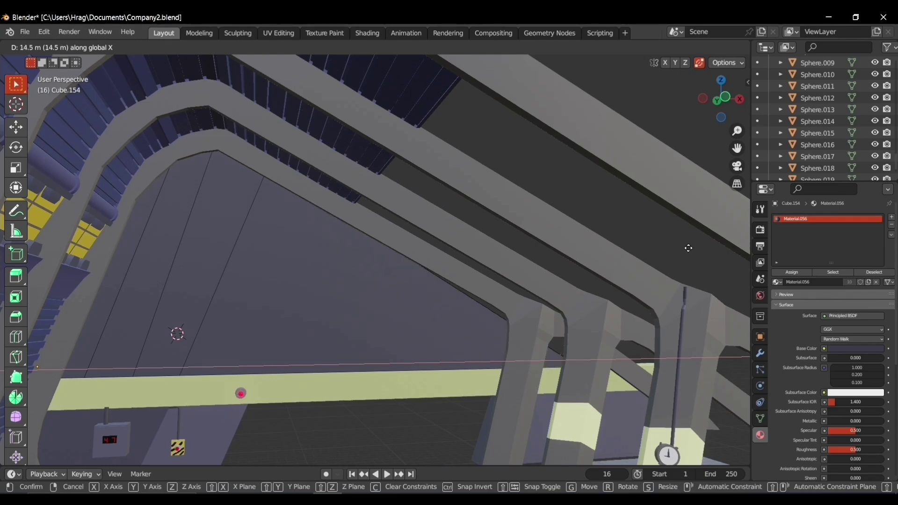
Step: Extend the upper end wall by more than 14.5 m along the global X axis
left_click(721, 242)
middle_click_drag(721, 242, 483, 279)
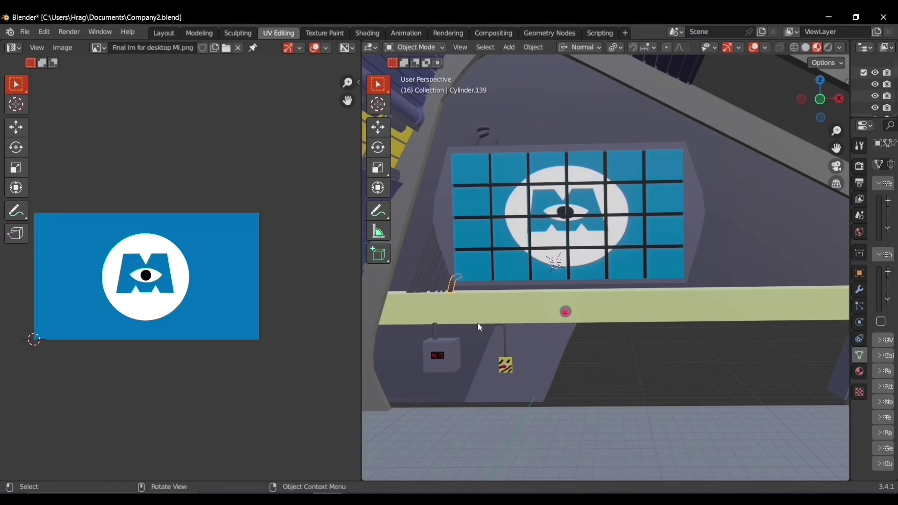
Step: Return to the Layout workspace and edit the logo screen's housing at its two middle side faces
middle_click_drag(478, 322, 514, 262)
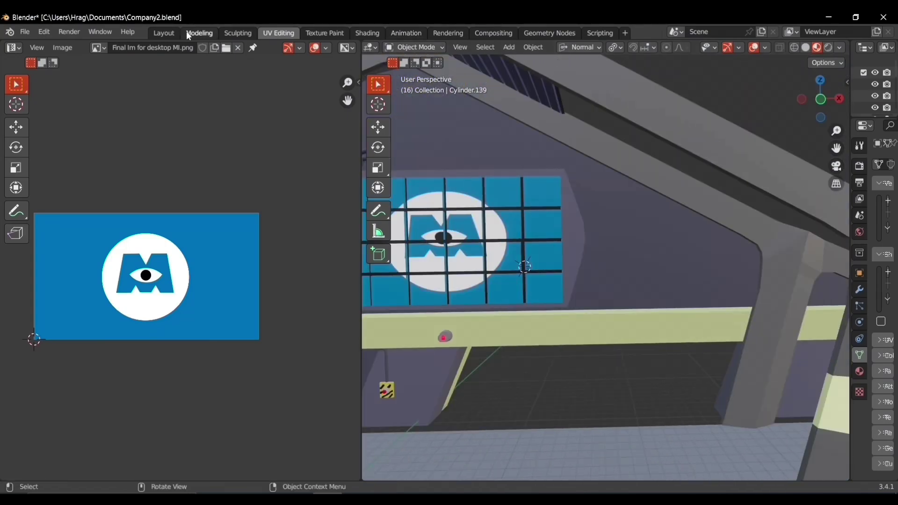
left_click(163, 33)
middle_click_drag(251, 273, 210, 289)
left_click(552, 236)
key("Tab")
middle_click_drag(374, 211, 358, 211)
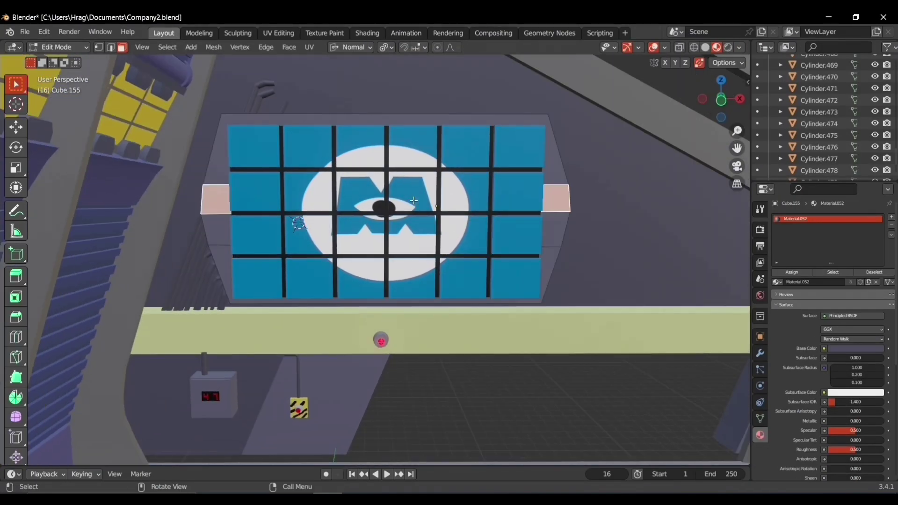
key("Tab")
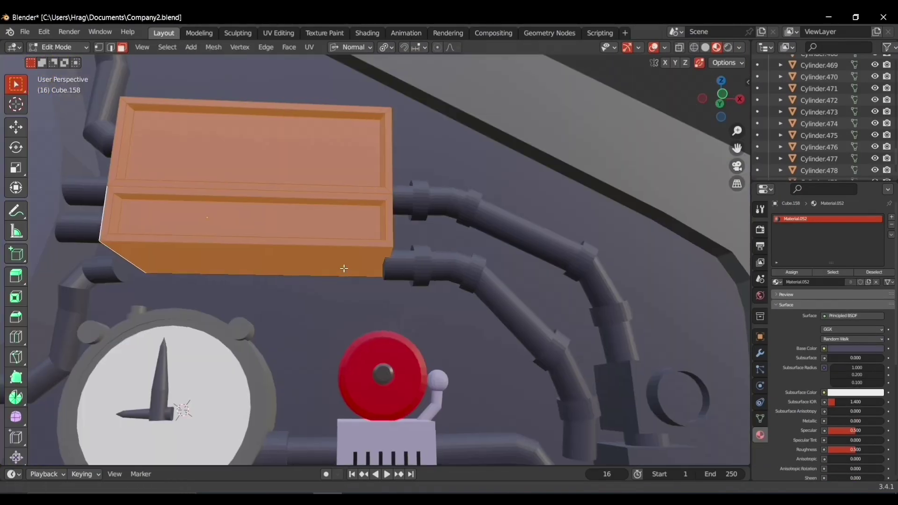
Step: Lower the bottom face of the pipe-connected box above the clock along global Z by about 0.81 m and leave editing
left_click(385, 269)
middle_click_drag(384, 269, 457, 278)
key("g")
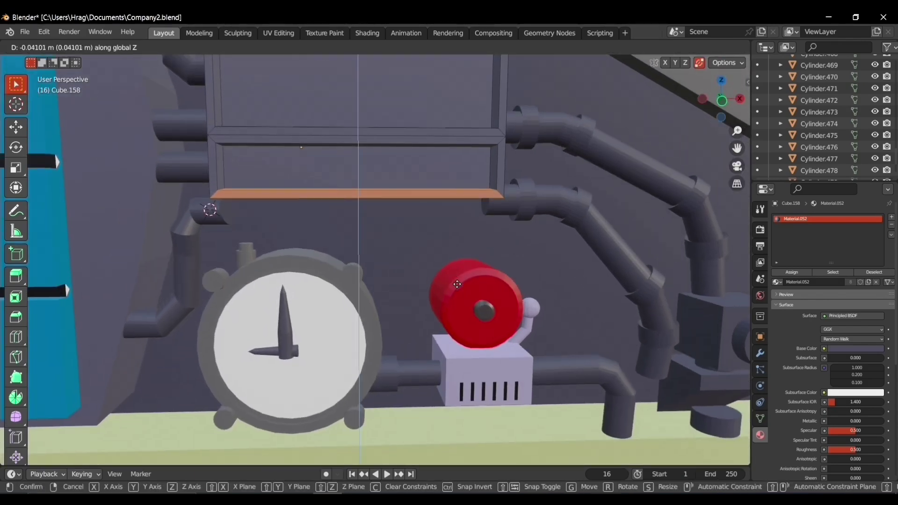
left_click(471, 314)
middle_click_drag(470, 314, 490, 264)
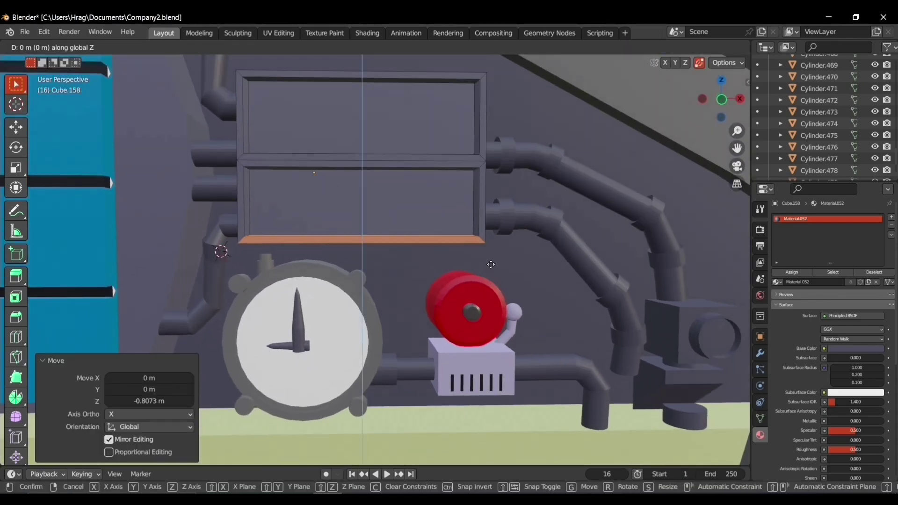
left_click(491, 270)
middle_click_drag(549, 324, 491, 276, "shift")
key("Tab")
Step: Extend the open lower end of the inner curved pipe beside the red bell down to the pale green band
left_click(461, 281)
key("Tab")
key("g")
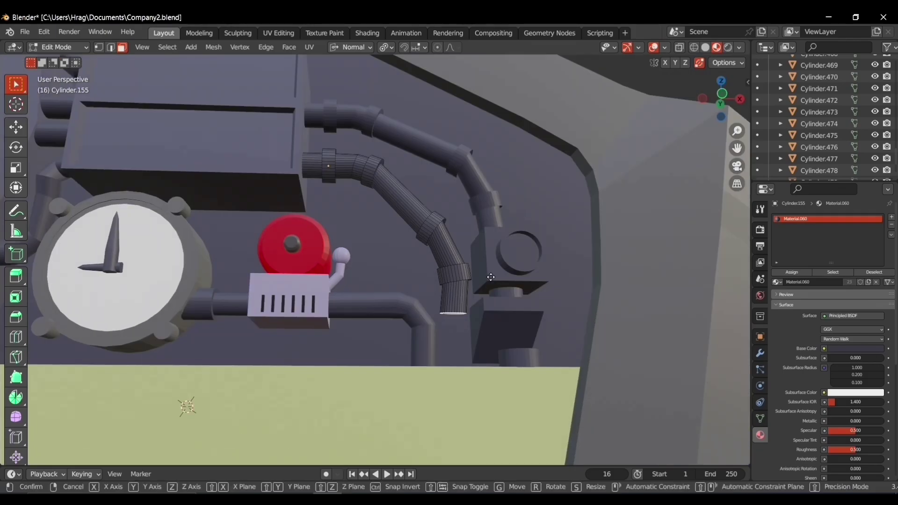
left_click(492, 333)
key("Tab")
scroll(374, 302, "down", 2)
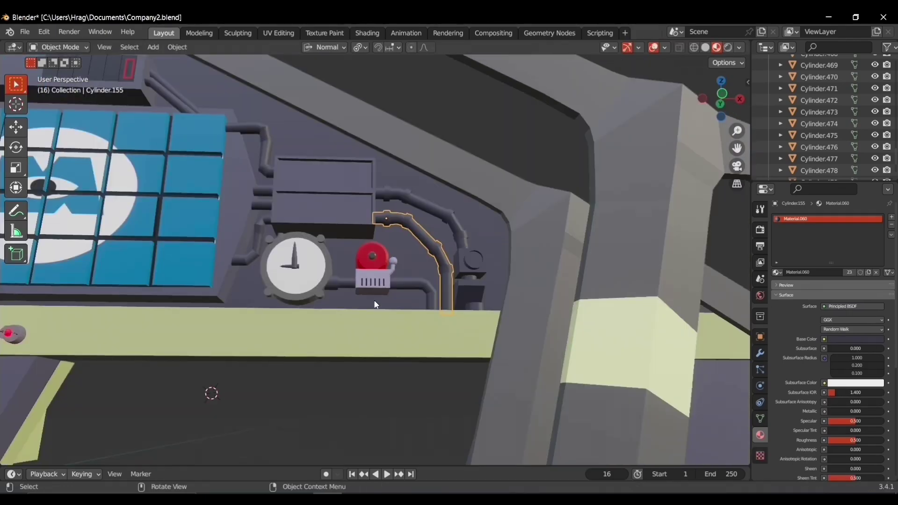
Step: Select the twelve pane faces of the ceiling window panel and assign them Material.059 in a new material slot
middle_click_drag(374, 303, 467, 313, "shift")
scroll(414, 302, "down", 1)
scroll(413, 302, "down", 7)
middle_click_drag(316, 257, 537, 299)
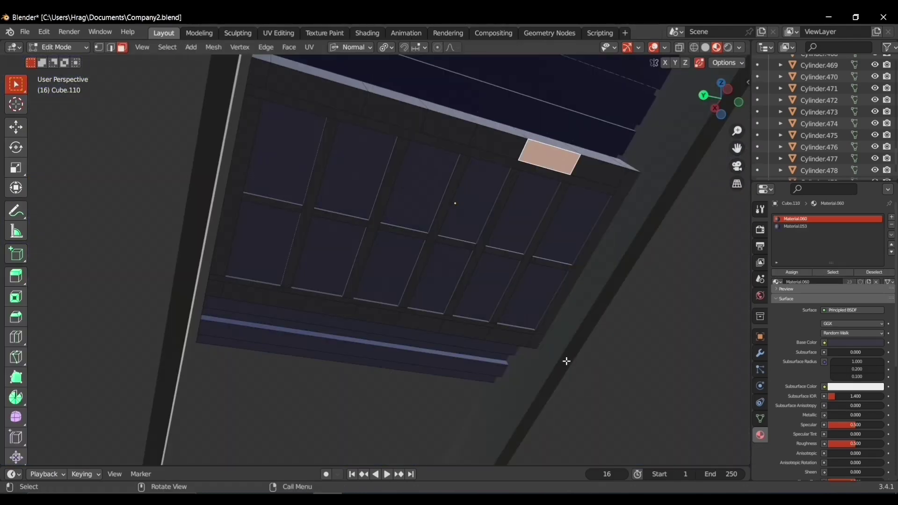
left_click(546, 230, "shift")
left_click(474, 203, "shift")
left_click(421, 187, "shift")
left_click(388, 267, "shift")
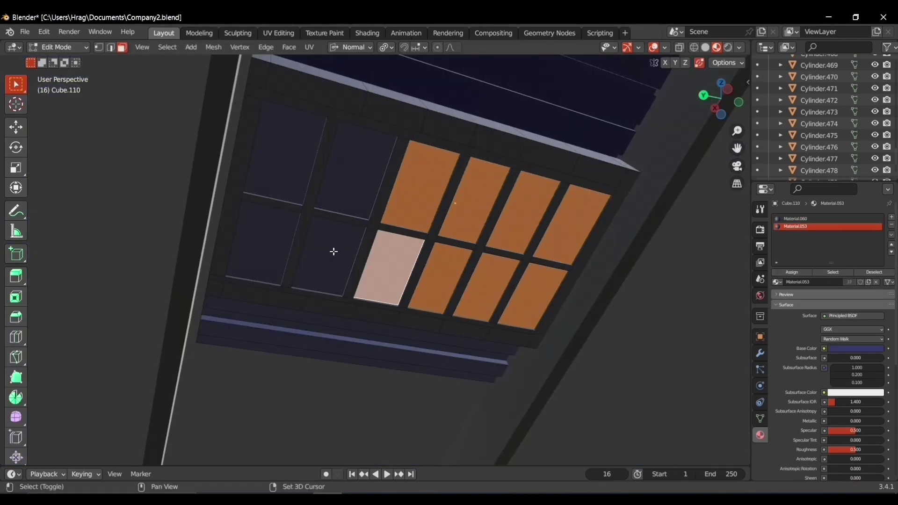
left_click(328, 256, "shift")
left_click(356, 171, "shift")
left_click(286, 152, "shift")
left_click(263, 242, "shift")
left_click(890, 217)
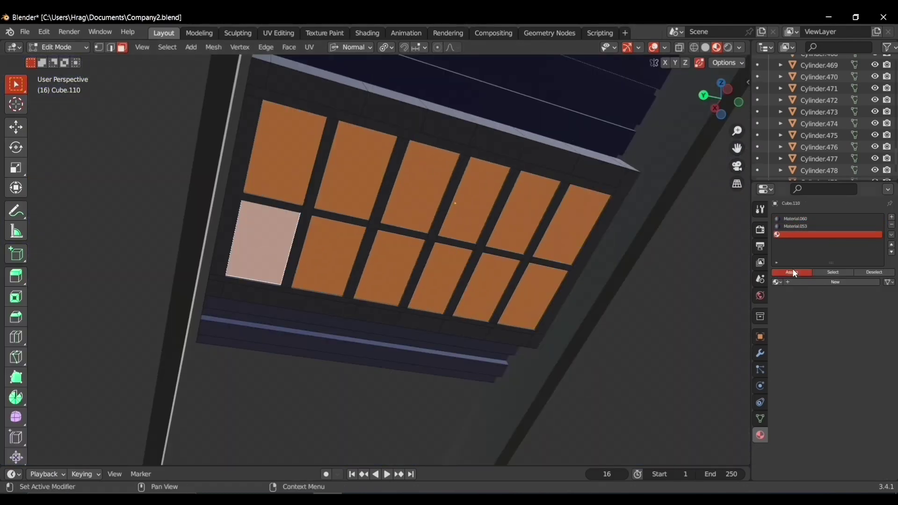
left_click(777, 282)
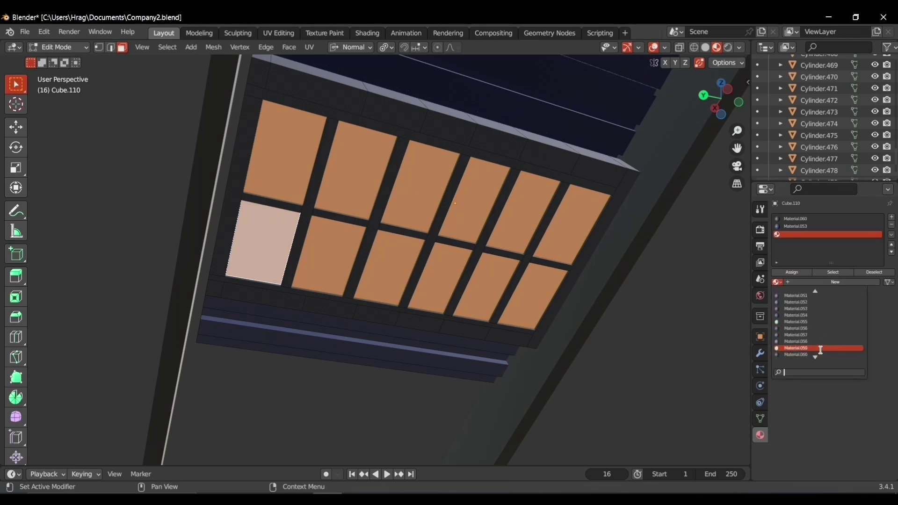
left_click(820, 350)
left_click(795, 272)
key("Tab")
Step: Make linked duplicates of the ceiling window panel along its Y axis, one per arch bay, about 10.9 m apart
middle_click_drag(661, 326, 540, 289)
left_click(540, 289)
key("g")
key("y")
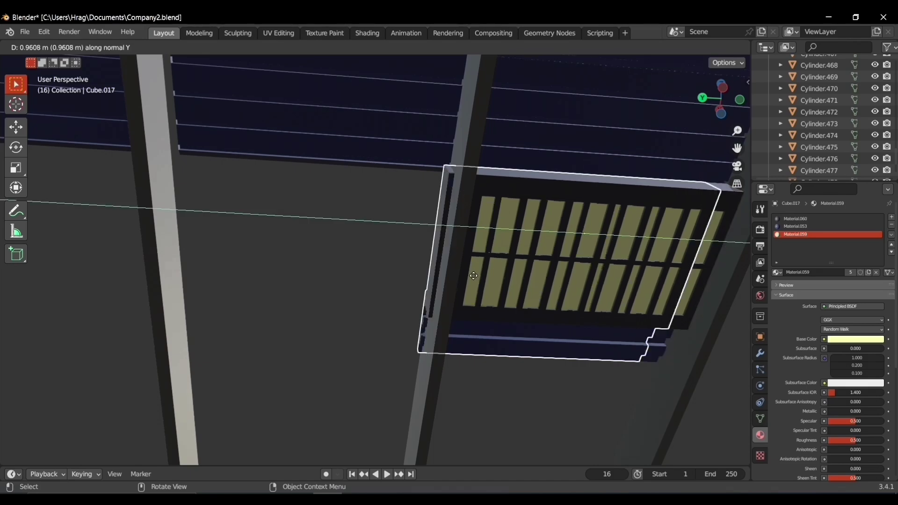
left_click(267, 284)
middle_click_drag(442, 280, 552, 279, "shift")
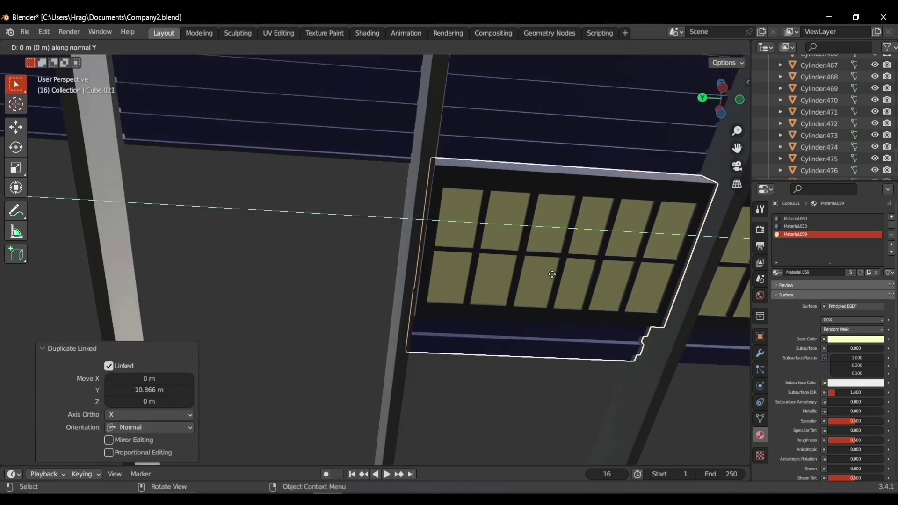
left_click(403, 255)
middle_click_drag(402, 255, 525, 298)
key("alt+d")
key("y")
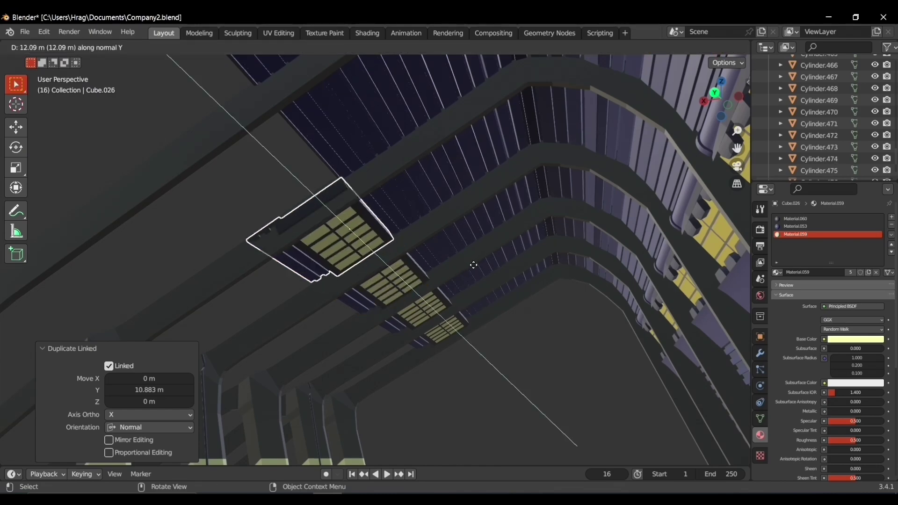
left_click(473, 265)
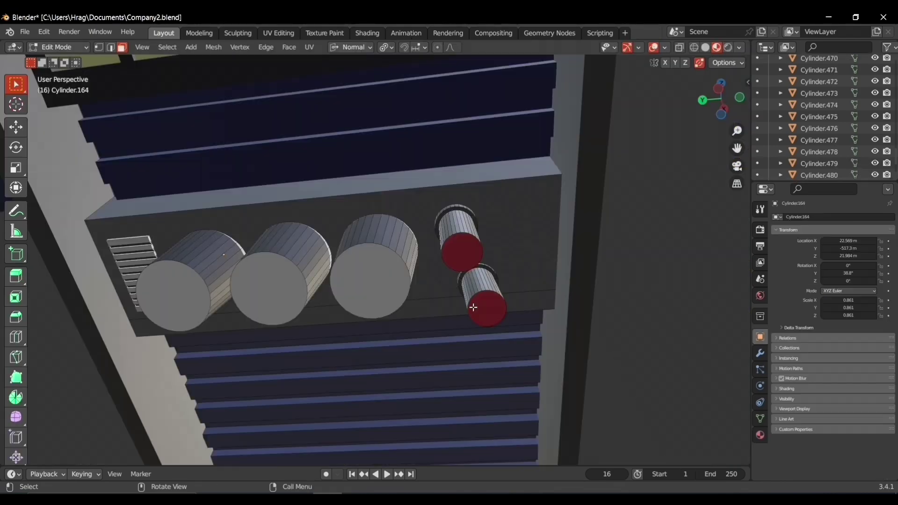
Step: Select the end faces of the five round lamps on the dark housing and push them in about 1.88 m
left_click(461, 251, "shift")
left_click(369, 281, "shift")
left_click(269, 287, "shift")
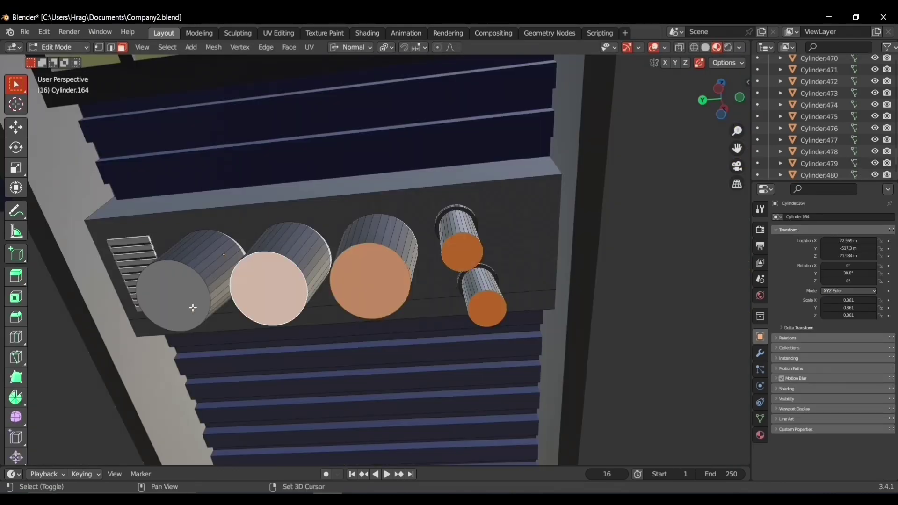
left_click(193, 307, "shift")
key("e")
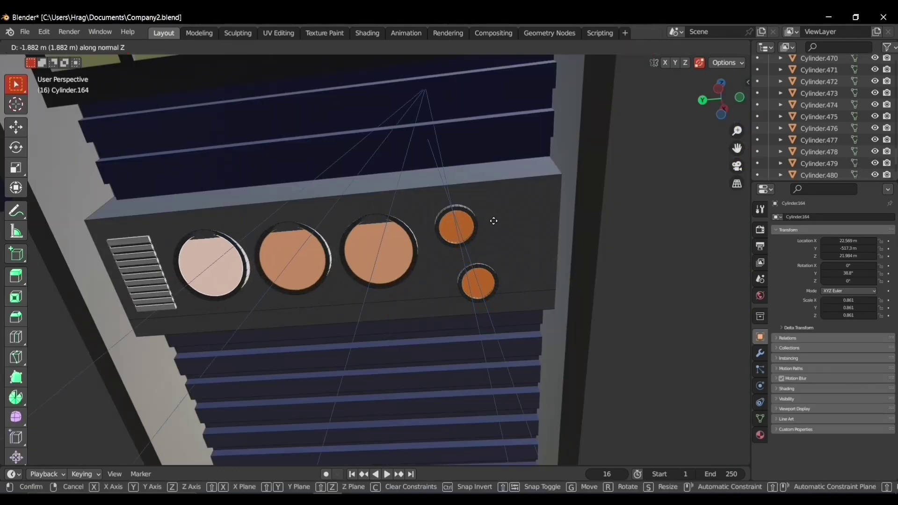
left_click(493, 221)
Step: Extrude the narrow side faces of the ribbed roof section outward and leave editing
middle_click_drag(494, 220, 521, 293)
left_click(529, 300)
key("e")
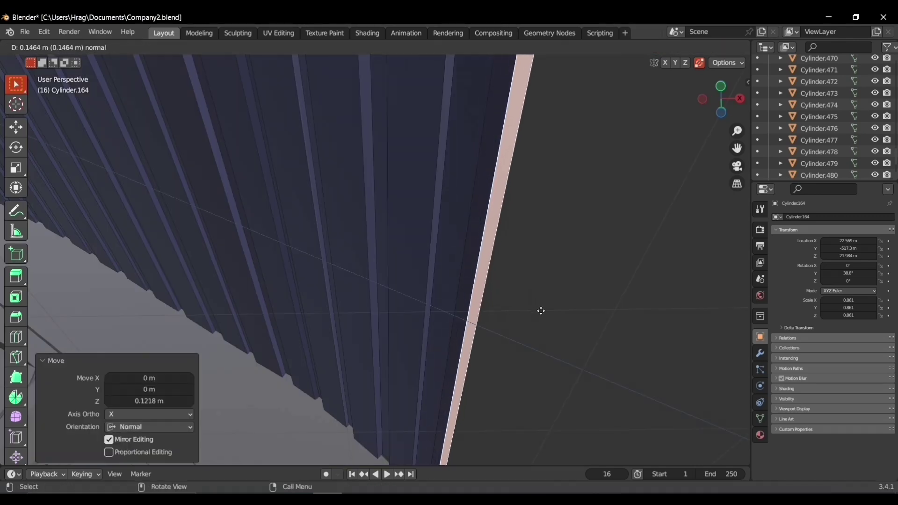
left_click(547, 315)
left_click(483, 316)
key("e")
left_click(453, 326)
key("Tab")
Step: Duplicate the ribbed roof section with its round lamps along its Y axis into the neighbouring arch bays
middle_click_drag(454, 326, 621, 289)
key("shift+d")
key("y")
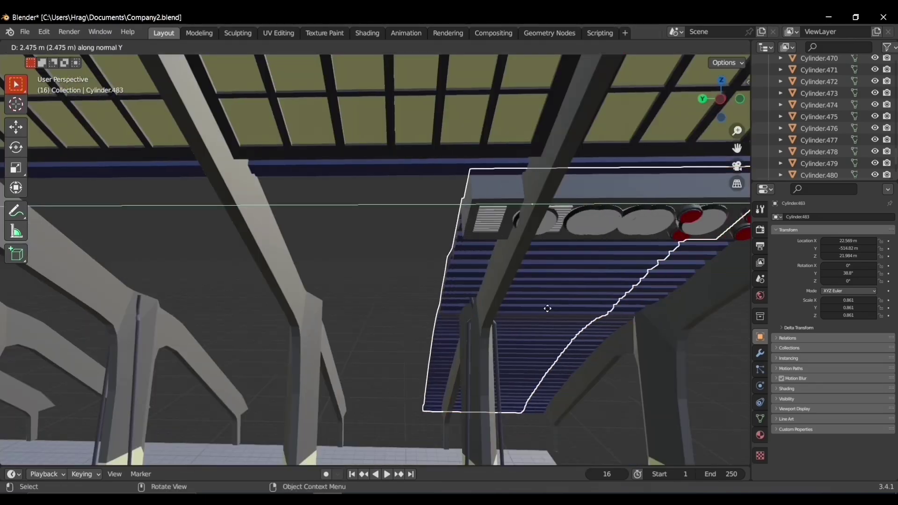
left_click(341, 331)
key("shift+d")
key("y")
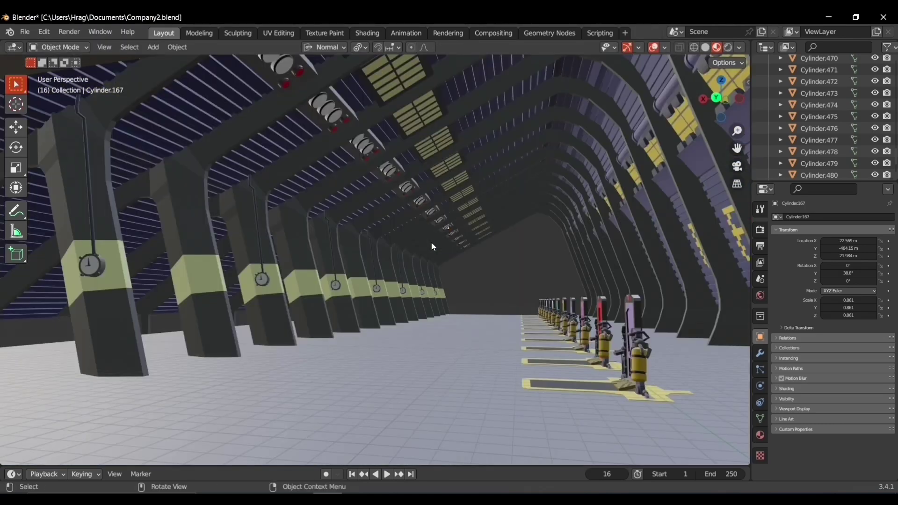
Step: Duplicate the hanging lamp along its Y axis into the following arch bays, about 10.5 m apart
middle_click_drag(430, 242, 248, 245)
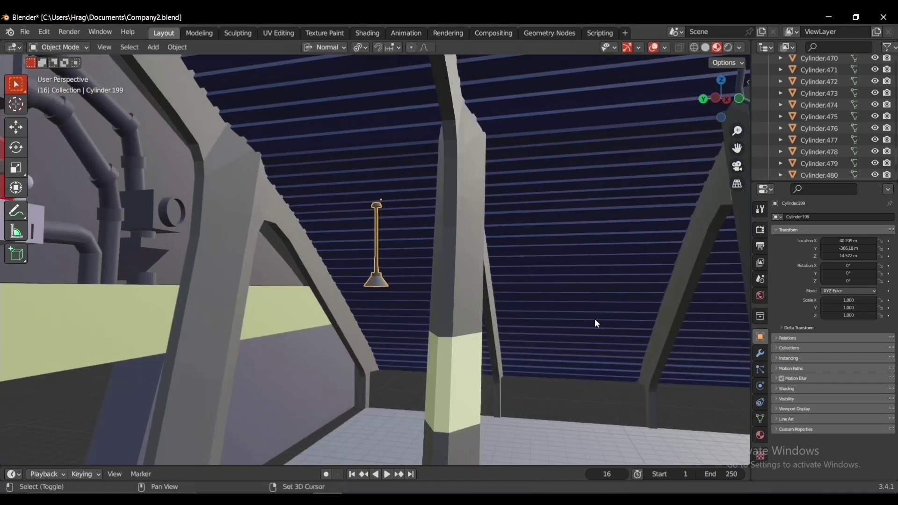
key("shift+d")
key("y")
left_click(45, 336)
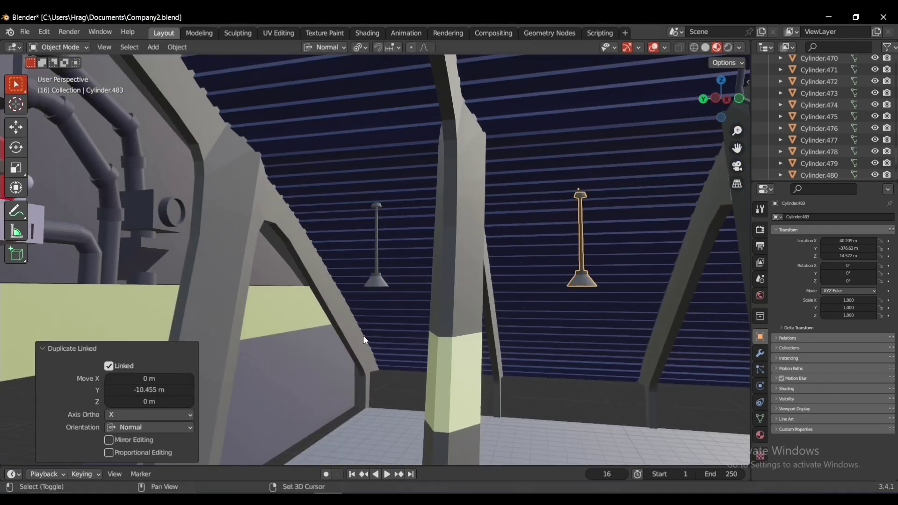
middle_click_drag(608, 330, 383, 322, "shift")
middle_click_drag(383, 322, 413, 313)
key("alt+d")
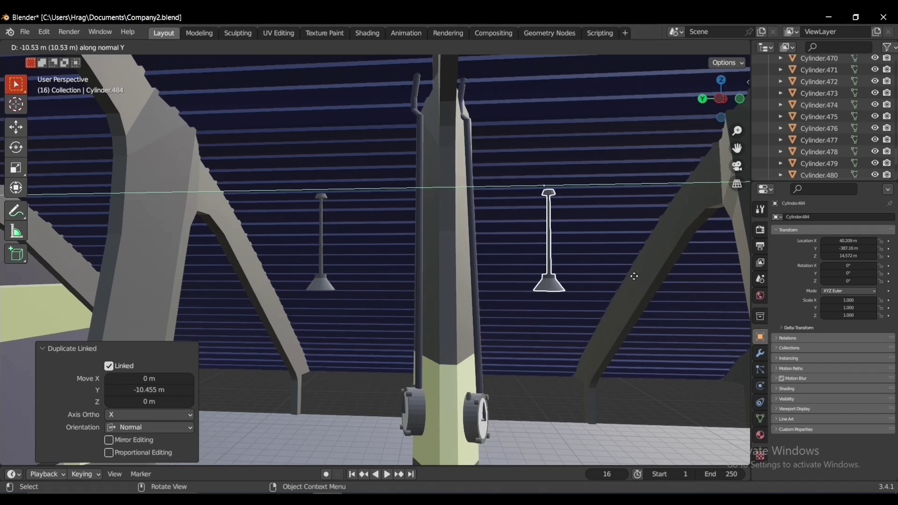
left_click(634, 275)
middle_click_drag(634, 275, 441, 290)
key("alt+d")
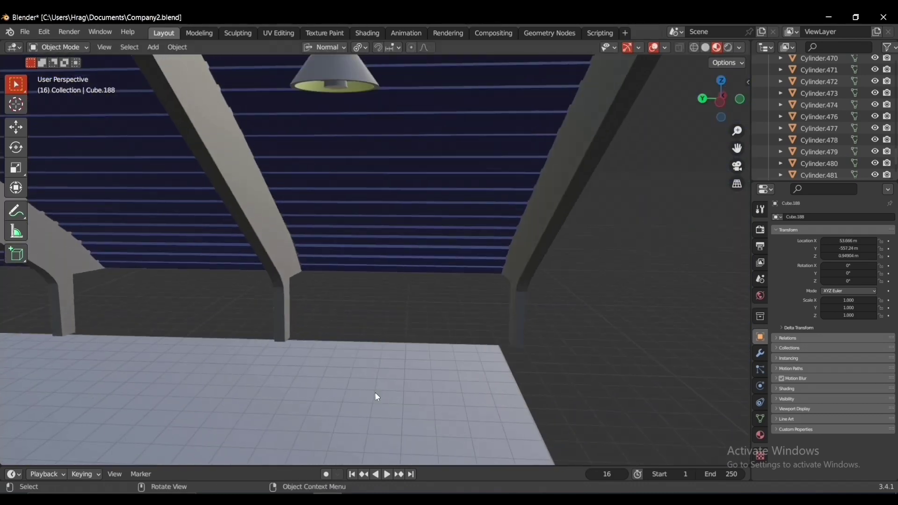
Step: Place the 3D cursor near the floor's outer edge between two arches, add a cube there and start editing it
left_click(16, 104)
left_click(377, 320)
key("shift+a")
mouse_move(374, 255)
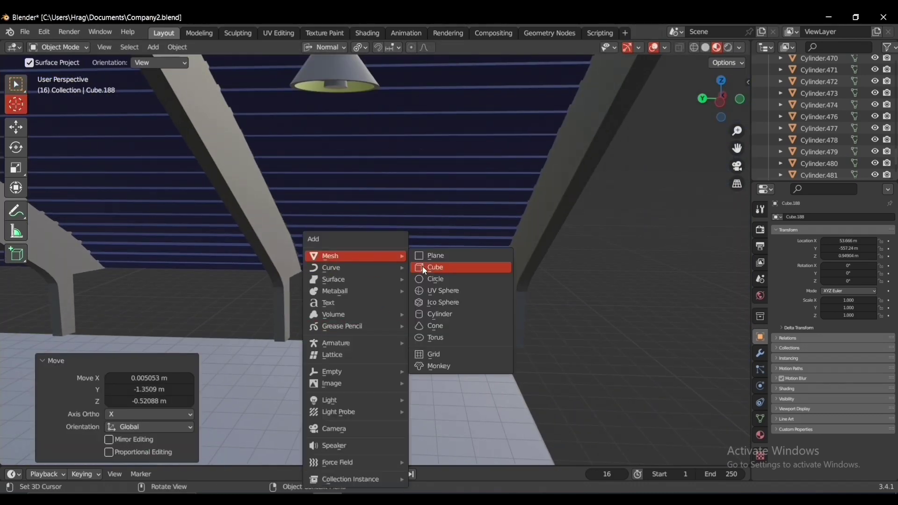
left_click(422, 266)
key("Tab")
Step: Extend both end faces of the cube along their normals so the block spans the gap between the two arches
scroll(463, 322, "up", 2)
middle_click_drag(458, 324, 432, 338)
left_click(414, 360)
key("e")
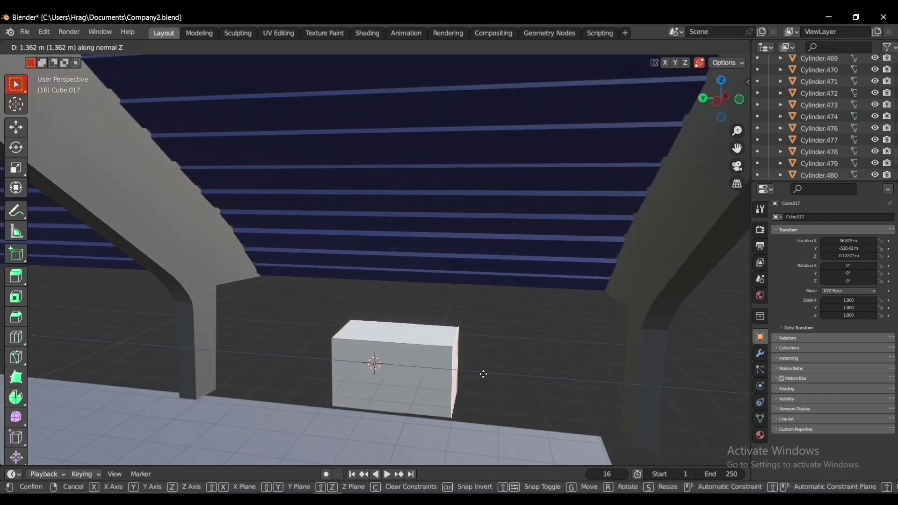
left_click(619, 375)
middle_click_drag(619, 375, 652, 374)
left_click(347, 363)
middle_click_drag(411, 343, 455, 341)
key("g")
key("z")
left_click(310, 331)
Step: Shift the long block's front face along its normal and raise its top face
left_click(374, 365)
key("g")
key("z")
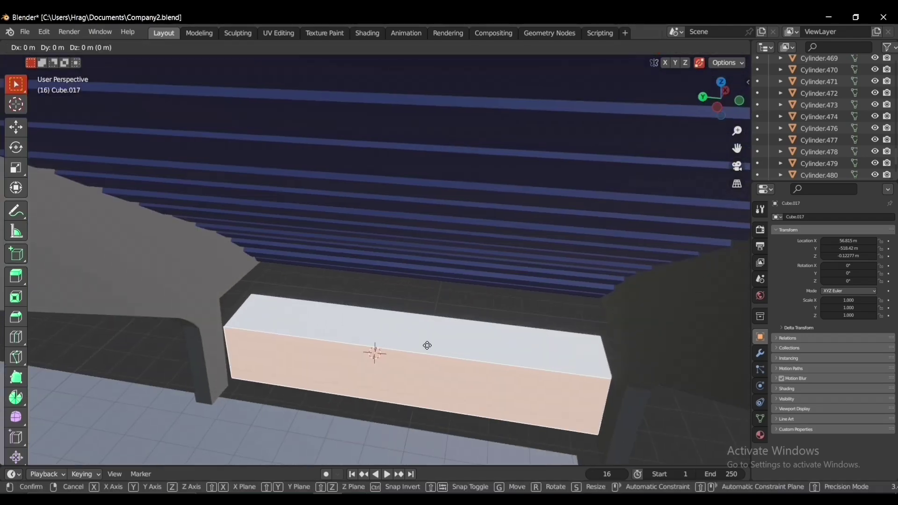
left_click(422, 349)
left_click(424, 345)
key("g")
key("z")
left_click(447, 263)
key("Tab")
key("Tab")
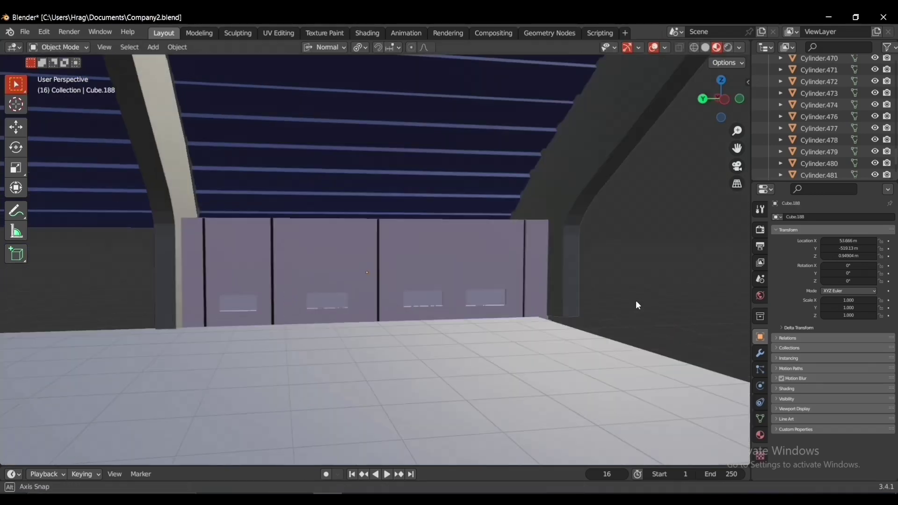
Step: Make linked duplicates of the lilac cabinet row along its Y axis into the neighbouring bays, about 10.9 m and 10.7 m apart
middle_click_drag(637, 305, 556, 284)
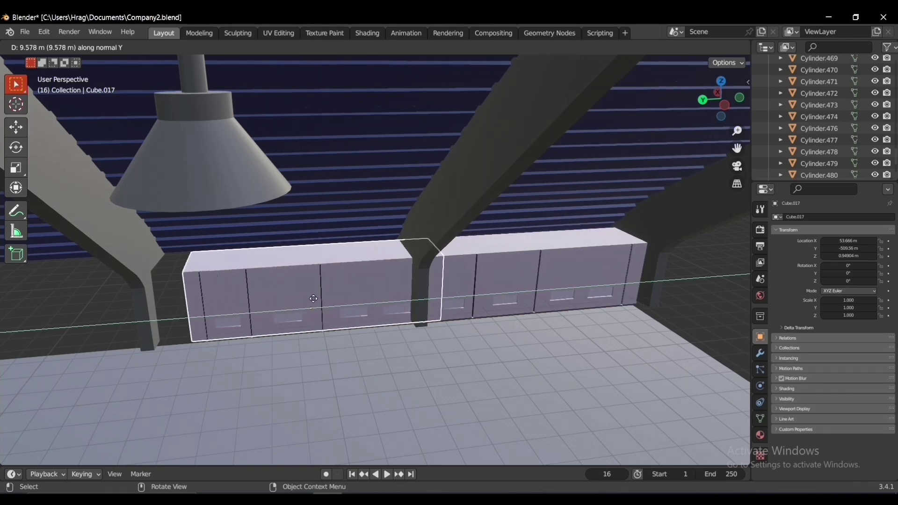
left_click(298, 300)
middle_click_drag(297, 301, 448, 298)
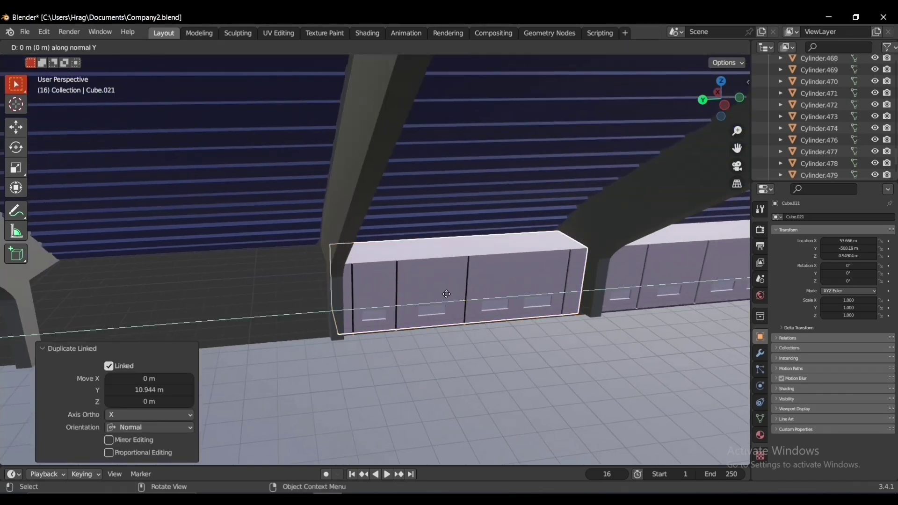
left_click(154, 289)
middle_click_drag(154, 288, 511, 264, "shift")
scroll(537, 263, "down", 3)
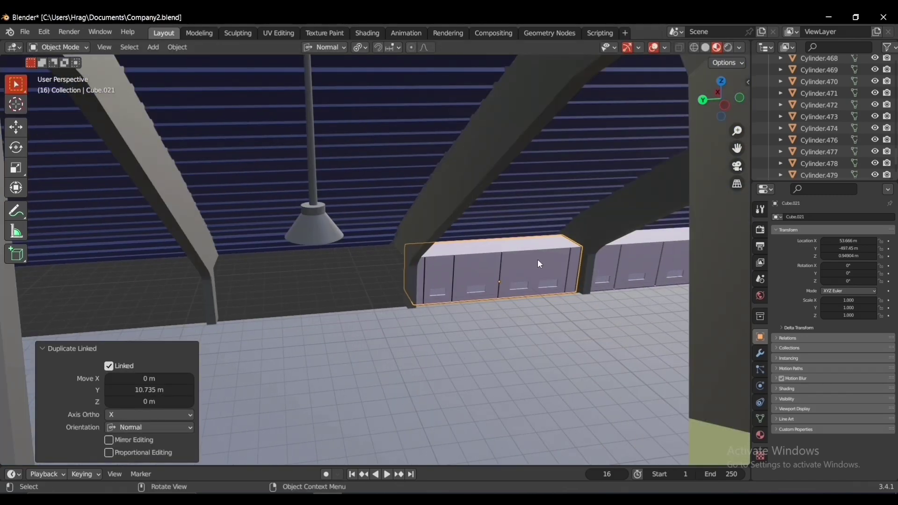
left_click(490, 265)
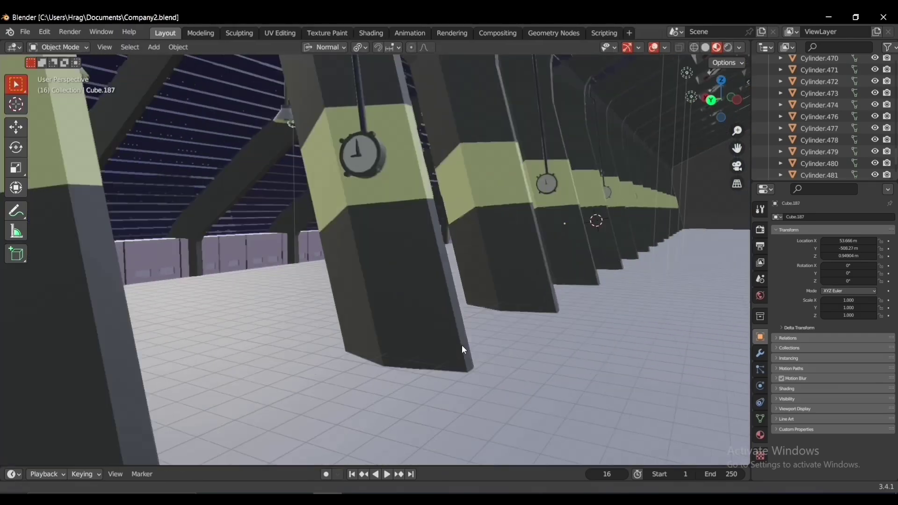
Step: Assign a new material slot to the trolley deck's selected faces and link Material.032 to it
middle_click_drag(463, 350, 531, 297)
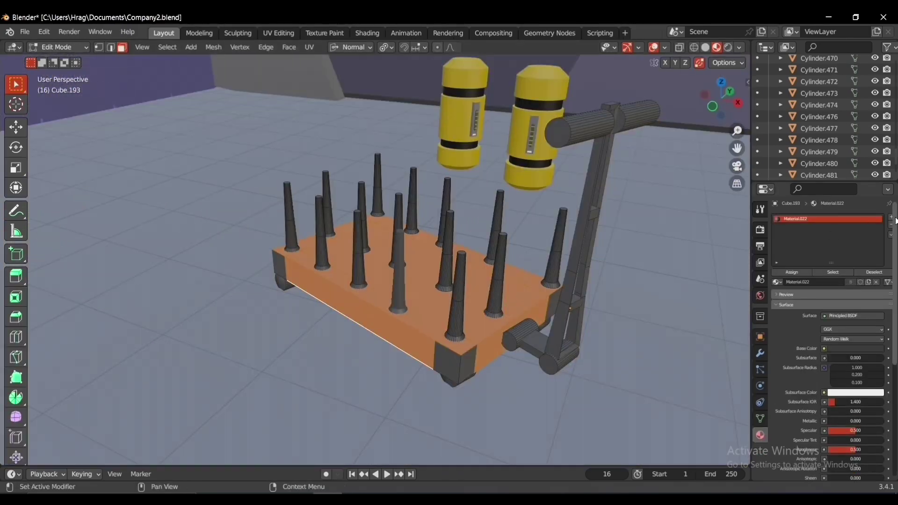
left_click(893, 218)
left_click(791, 272)
key("Tab")
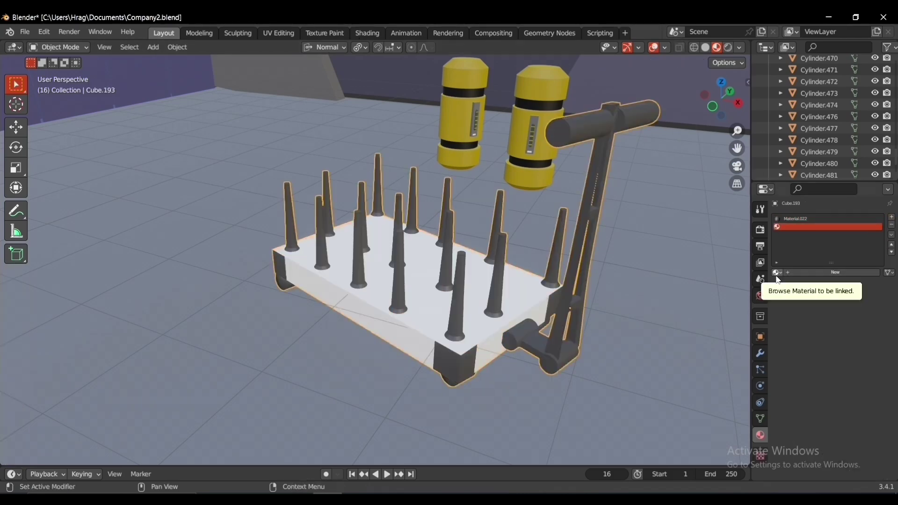
left_click(810, 345)
Step: Move the two yellow canisters onto the trolley's deck
middle_click_drag(472, 171, 490, 159)
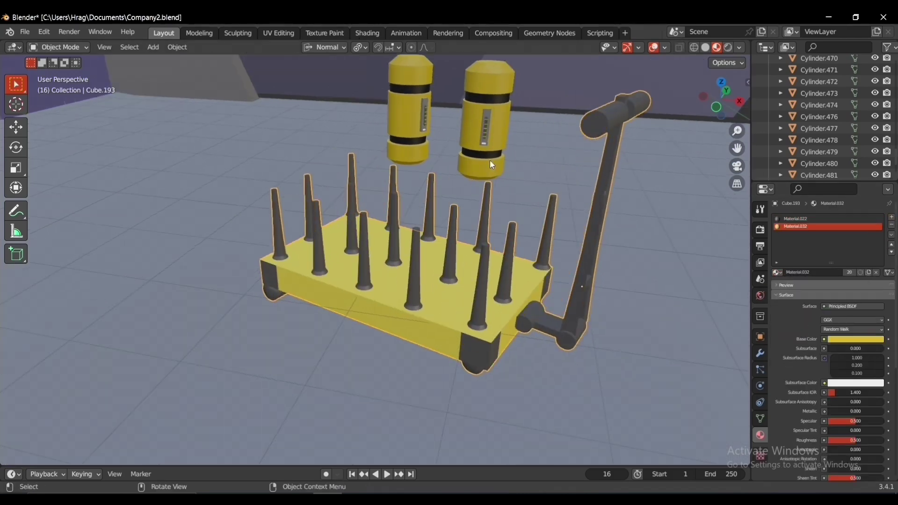
left_click(490, 159)
middle_click_drag(537, 135, 524, 147)
key("g")
key("x")
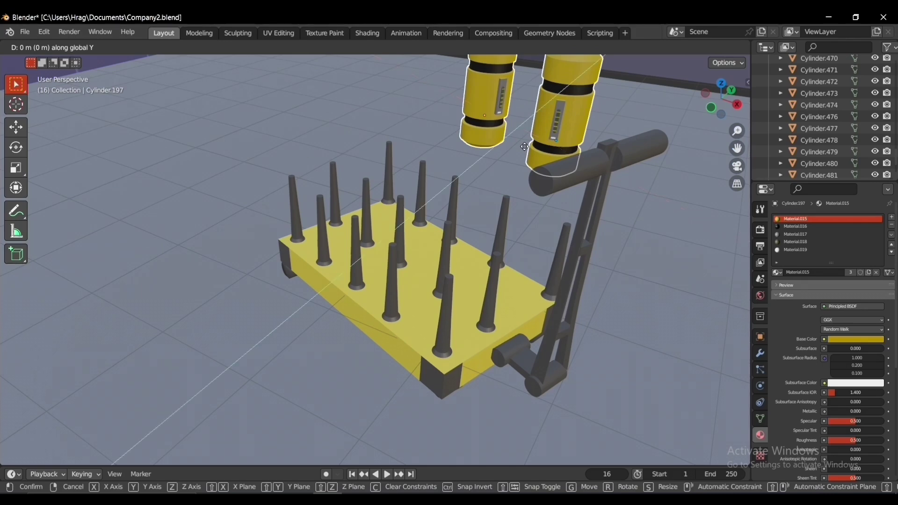
left_click(432, 228)
middle_click_drag(433, 228, 366, 158)
Step: Make a linked duplicate of the rear yellow canister and move it about -3.17 m along its X axis
left_click(325, 196)
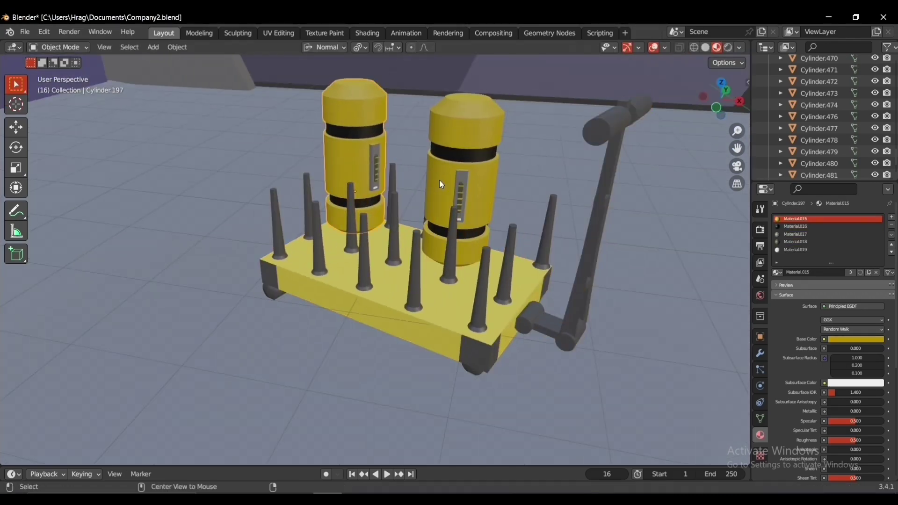
key("alt+d")
key("x")
left_click(306, 136)
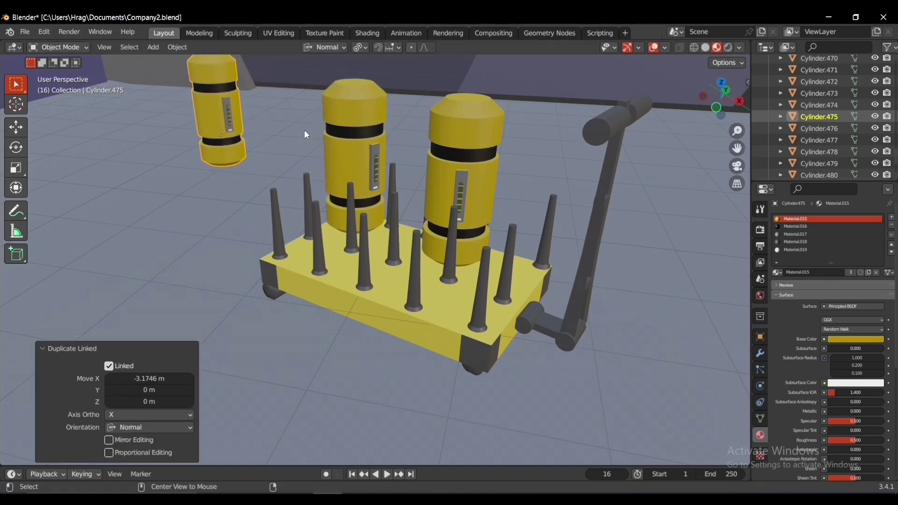
Step: Move the selected underside faces of the dark roof bracket and finish editing it
middle_click_drag(293, 186, 491, 202)
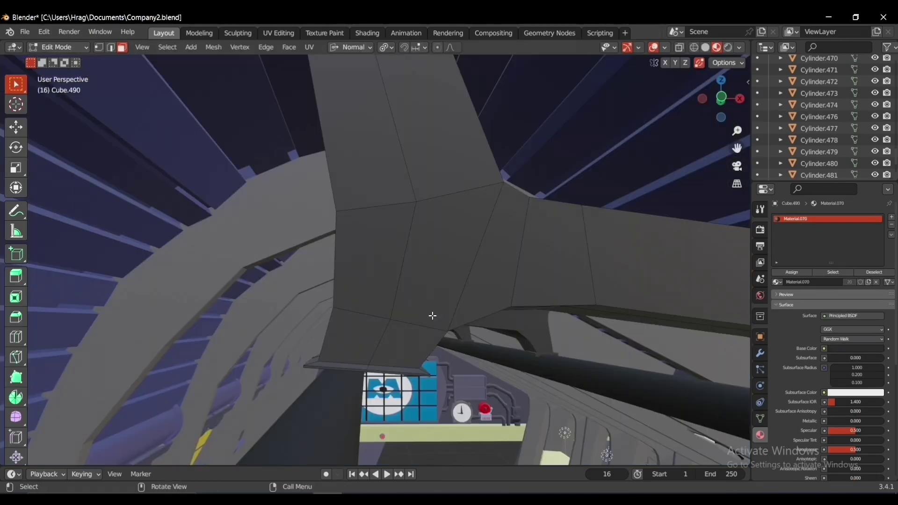
middle_click_drag(431, 314, 333, 368)
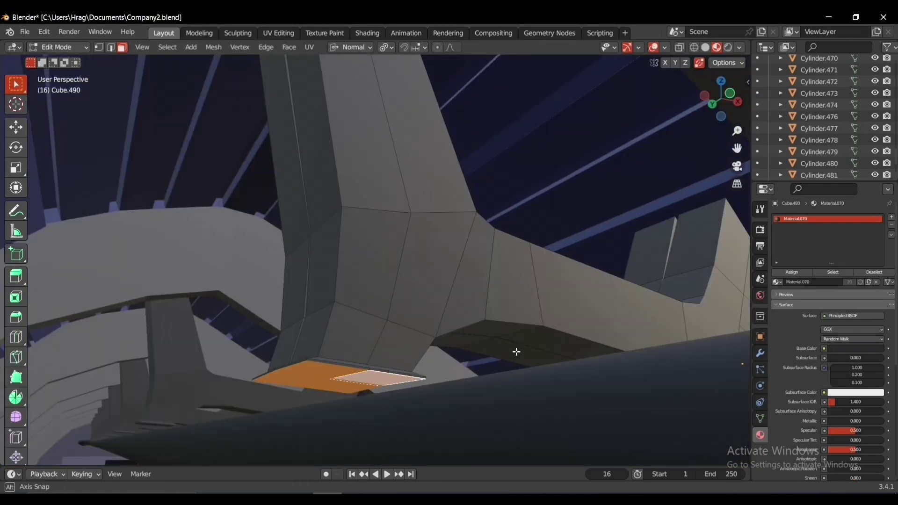
key("g")
middle_click_drag(516, 352, 479, 384)
left_click(492, 376)
key("Tab")
scroll(492, 376, "down", 5)
scroll(482, 377, "down", 2)
key("alt+a")
scroll(486, 350, "down", 3)
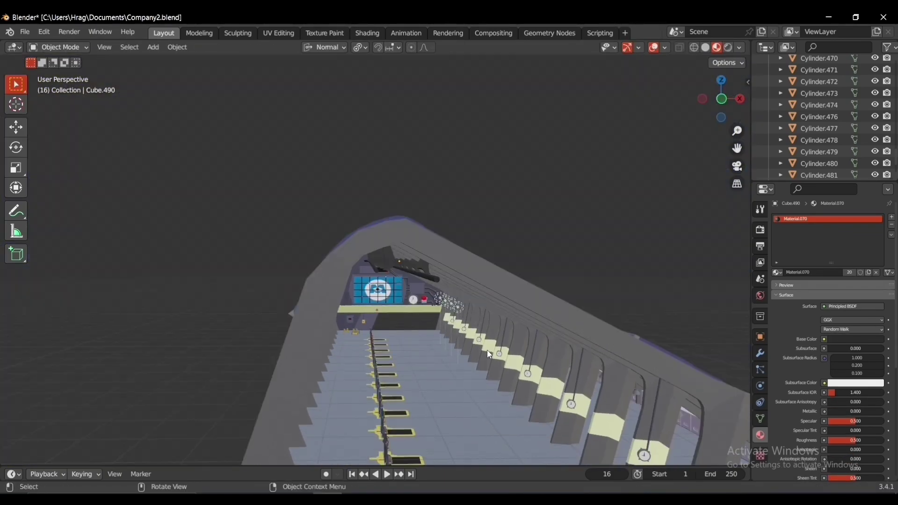
Step: Extend the dark round roof pipe by moving its end face 27.56 m along its Z axis
scroll(487, 349, "up", 4)
left_click(382, 305)
key("Tab")
scroll(383, 312, "down", 1)
middle_click_drag(383, 313, 387, 312)
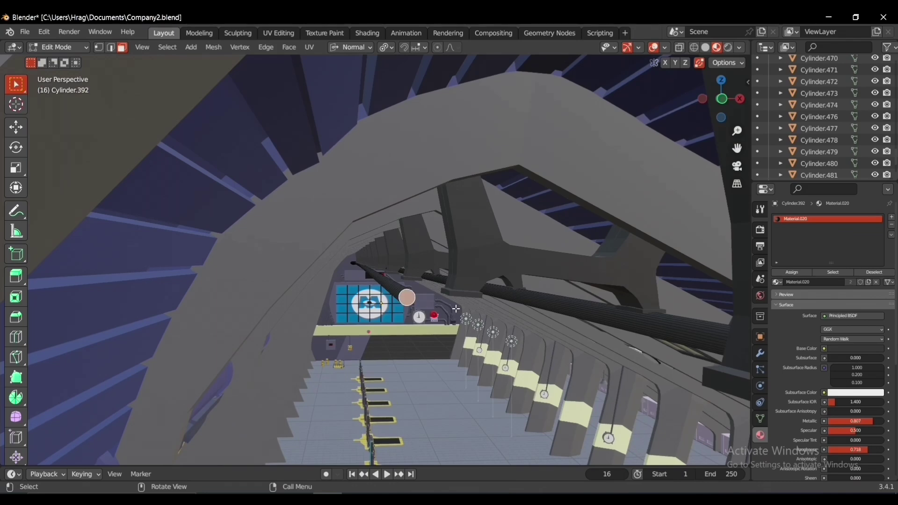
scroll(456, 308, "up", 1)
scroll(456, 309, "down", 3)
scroll(456, 309, "up", 1)
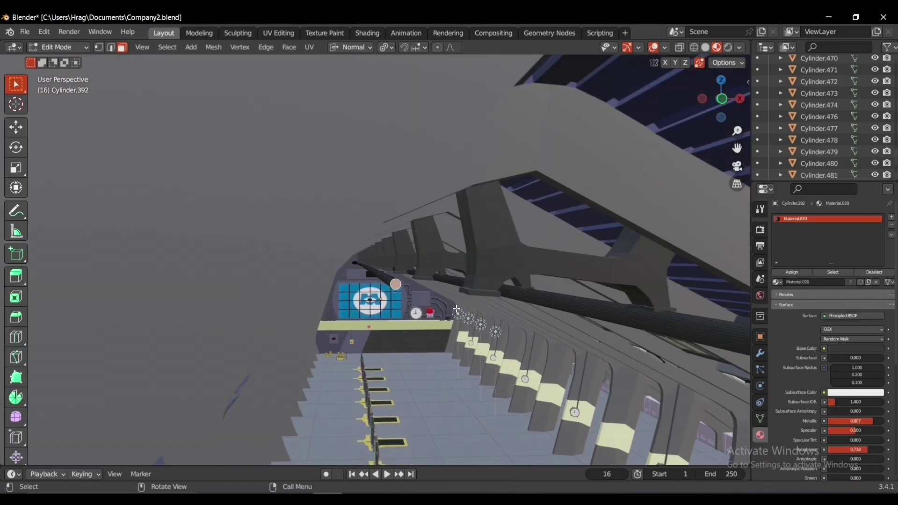
left_click(511, 350)
scroll(511, 350, "down", 4)
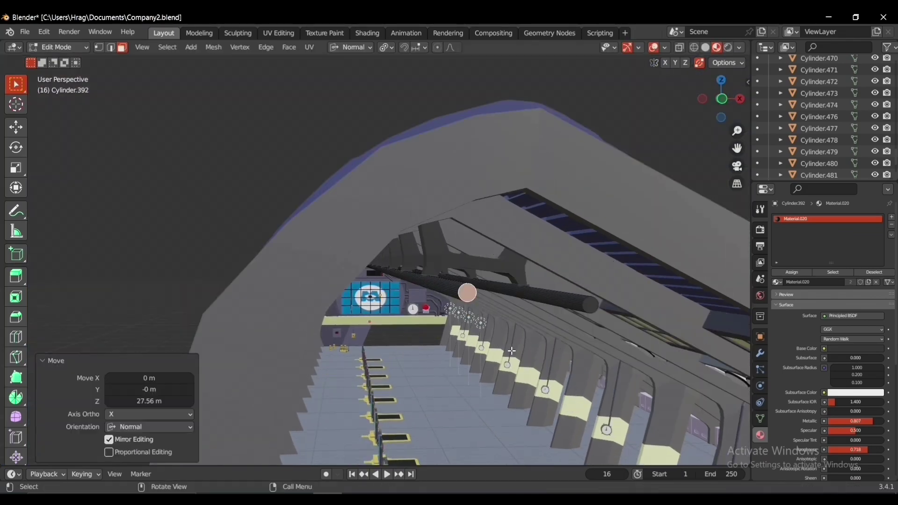
middle_click_drag(511, 351, 509, 357)
key("Tab")
Step: Undo the last two changes at the desk workstation to bring back its armchair
middle_click_drag(623, 330, 282, 263)
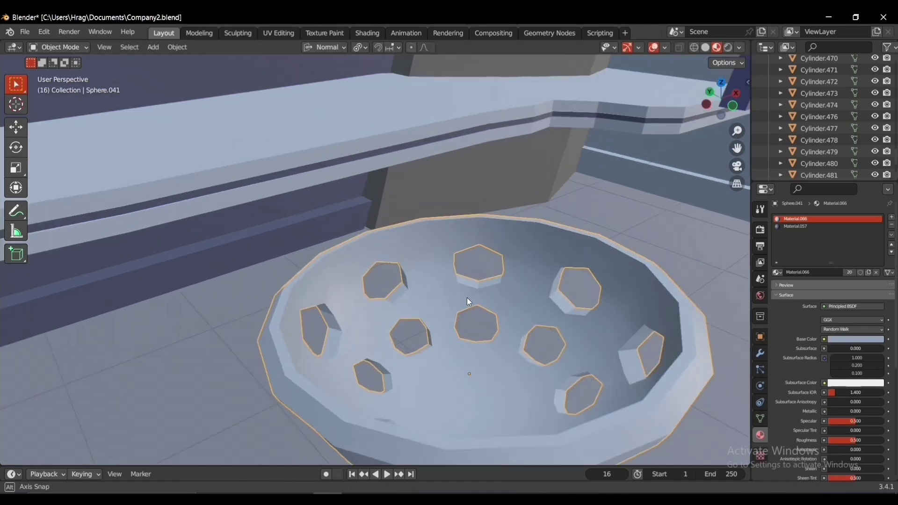
scroll(495, 289, "down", 5)
middle_click_drag(495, 289, 562, 355)
scroll(562, 355, "up", 3)
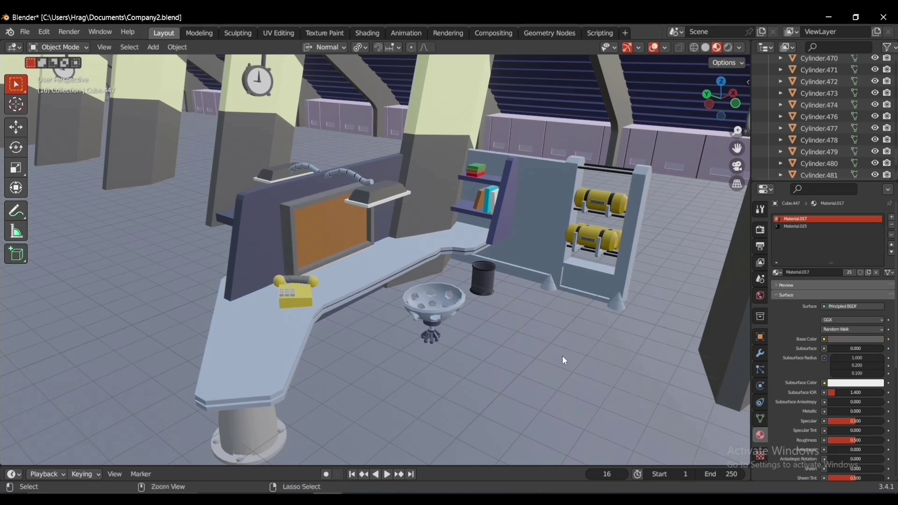
key("ctrl+z")
key("ctrl+z")
Step: Select the complete desk workstation and make a linked duplicate of it 12.733 m along its Y axis
middle_click_drag(461, 207, 498, 259)
scroll(503, 219, "down", 2)
left_click(514, 275)
left_click(475, 216, "shift")
scroll(498, 259, "down", 3)
left_click(759, 316)
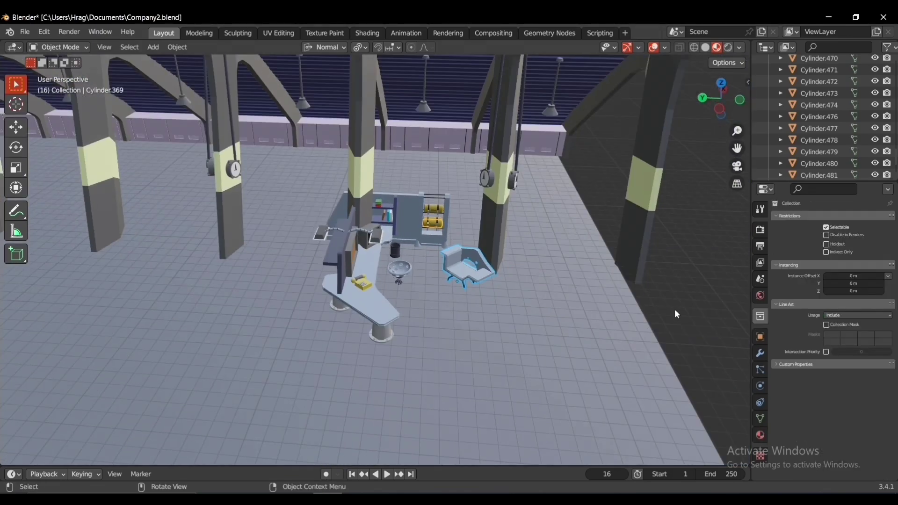
key("g")
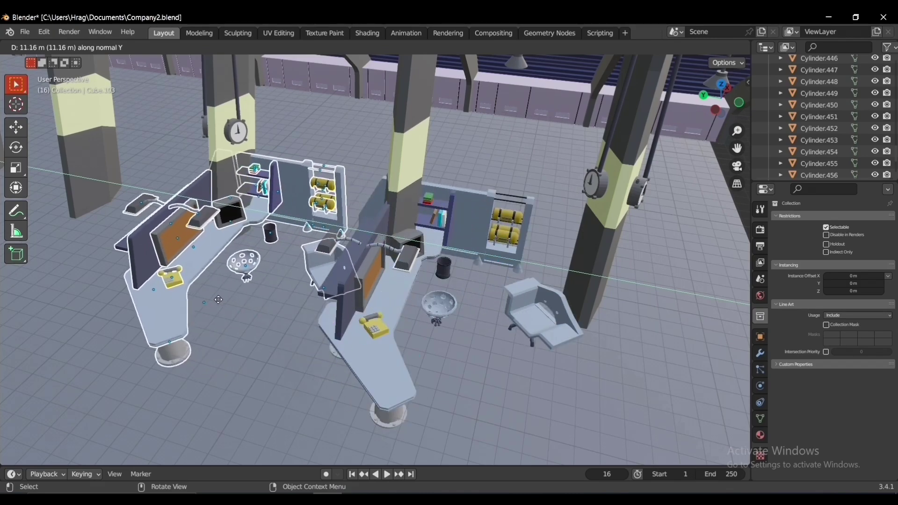
left_click(197, 293)
Step: Shift the duplicated workstation -1.6565 m along its Y axis
middle_click_drag(318, 280, 468, 250, "shift")
key("g")
key("y")
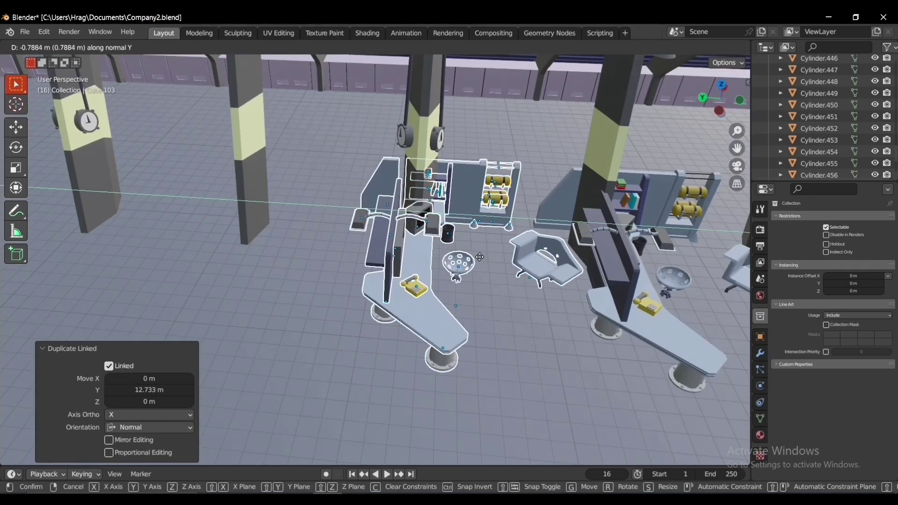
left_click(492, 256)
Step: Make another linked duplicate of the workstation along its Y axis and position it beside the next column
key("alt+d")
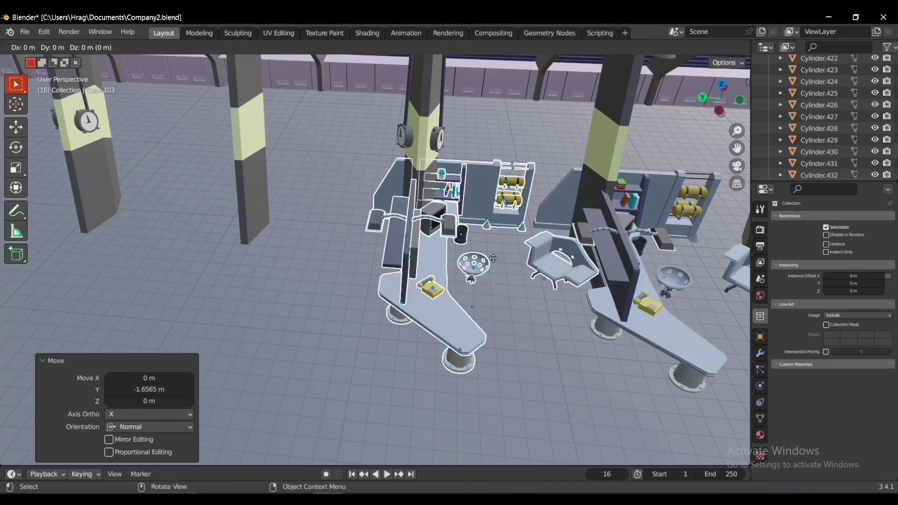
key("y")
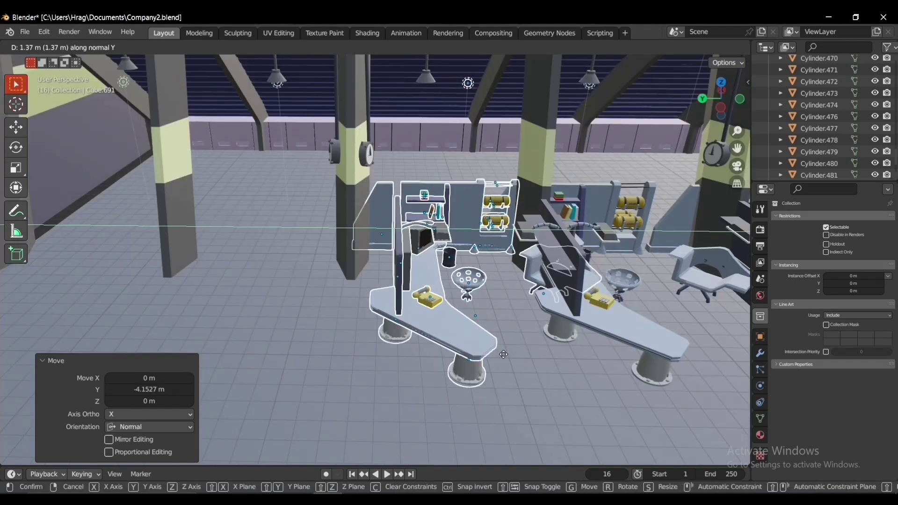
left_click(481, 361)
middle_click_drag(481, 361, 545, 352)
left_click(625, 354)
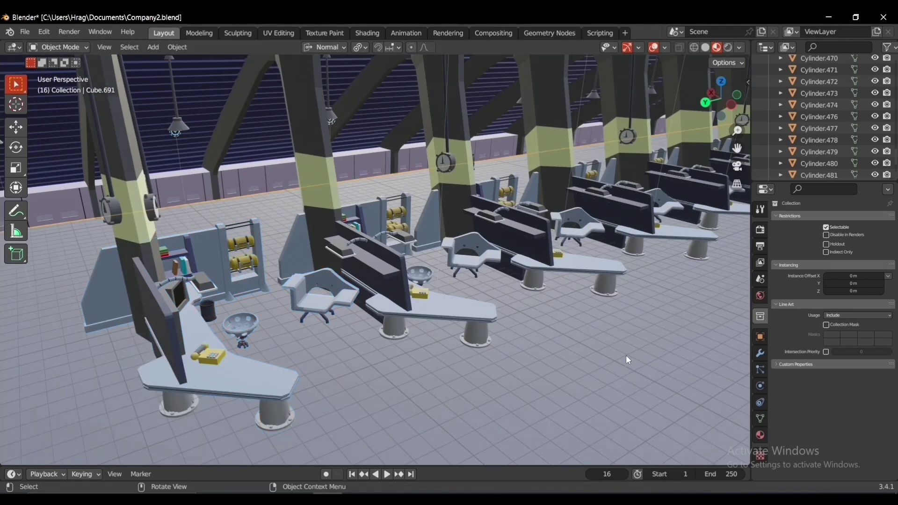
Step: Undo the last move of the yellow-green wall's end face and finish editing the wall
middle_click_drag(625, 355, 200, 261)
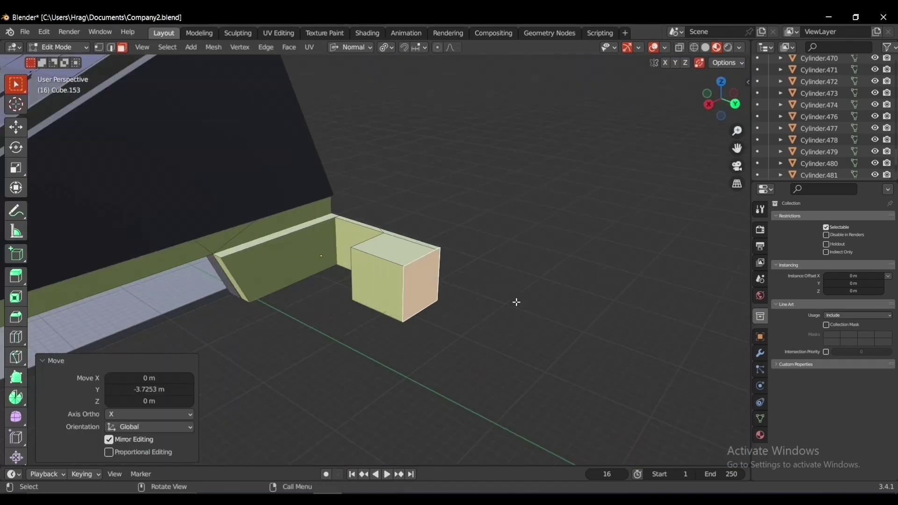
key("ctrl+z")
key("Tab")
scroll(516, 302, "down", 1)
middle_click_drag(516, 303, 496, 301)
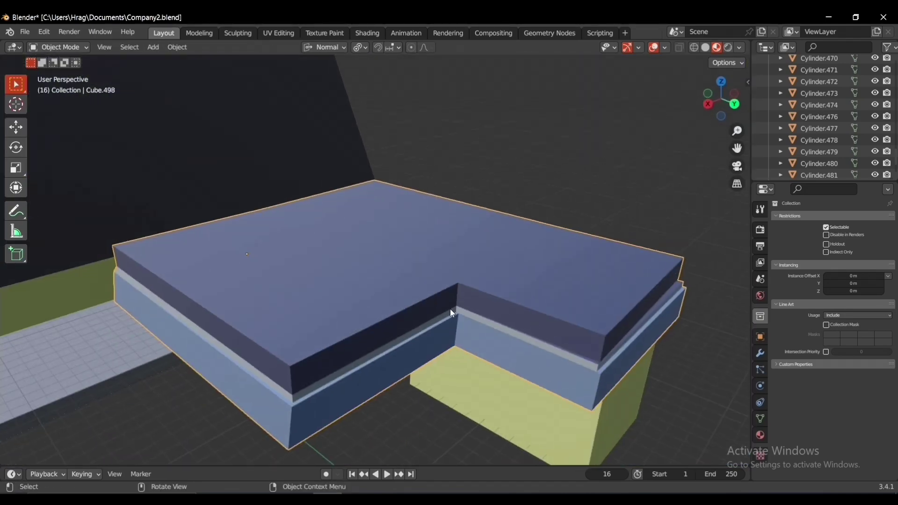
Step: Raise the top faces of the L-shaped roof block along the global Z axis
key("Tab")
middle_click_drag(451, 309, 517, 262)
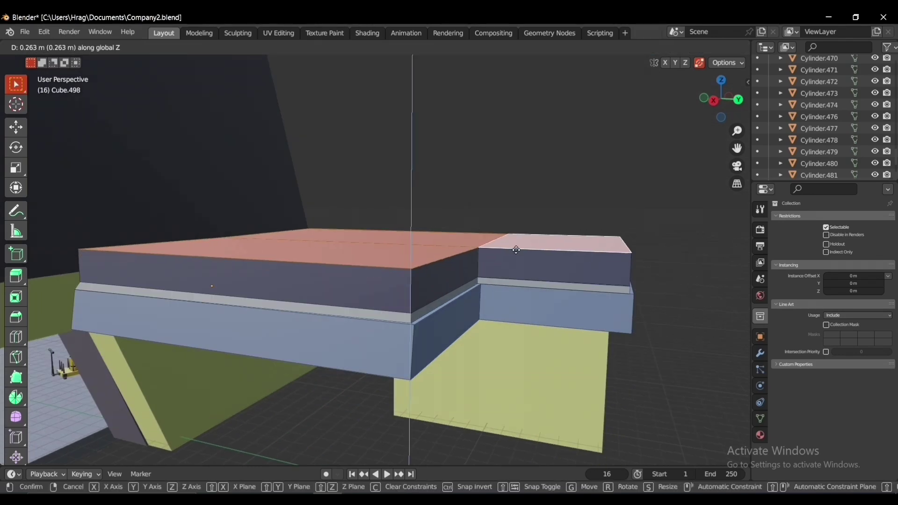
left_click(518, 211)
middle_click_drag(522, 374, 529, 265, "shift")
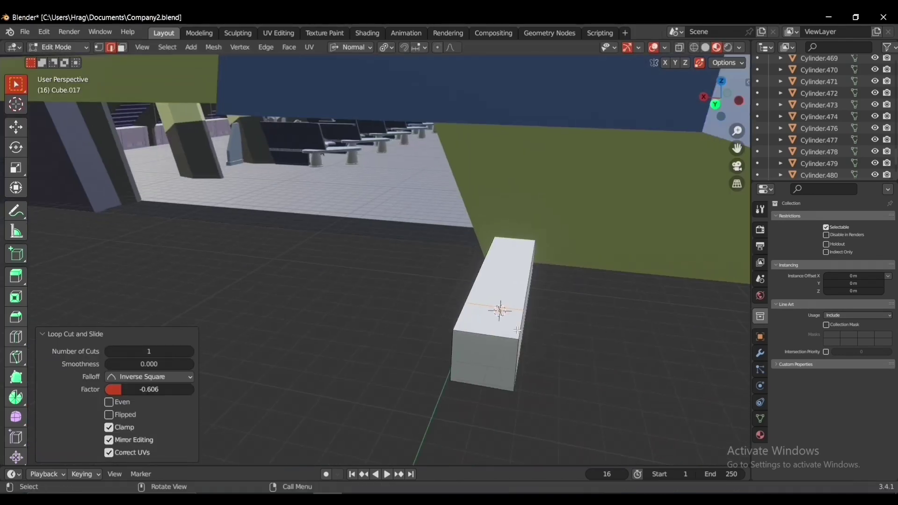
Step: Extrude the side face at the counter base's end by 6.9197 m along its normal to form an L-shape
key("ctrl+z")
key("ctrl+z")
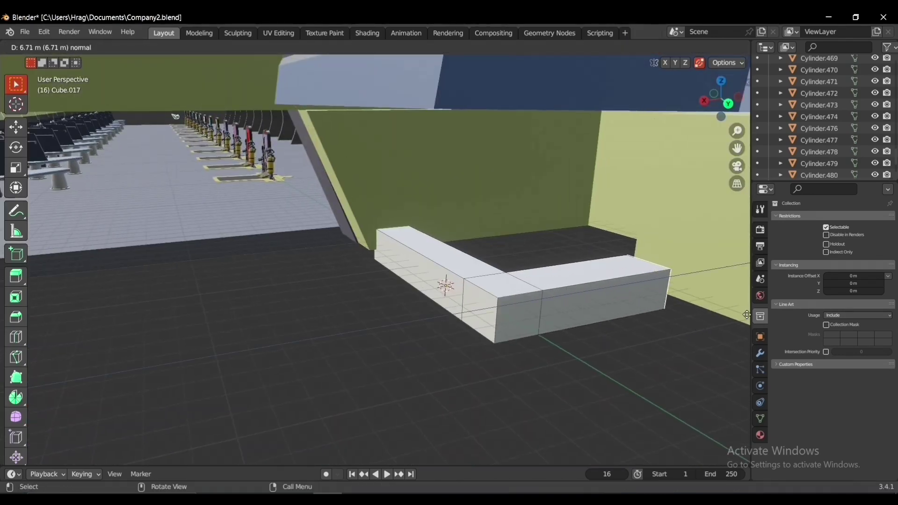
left_click(747, 311)
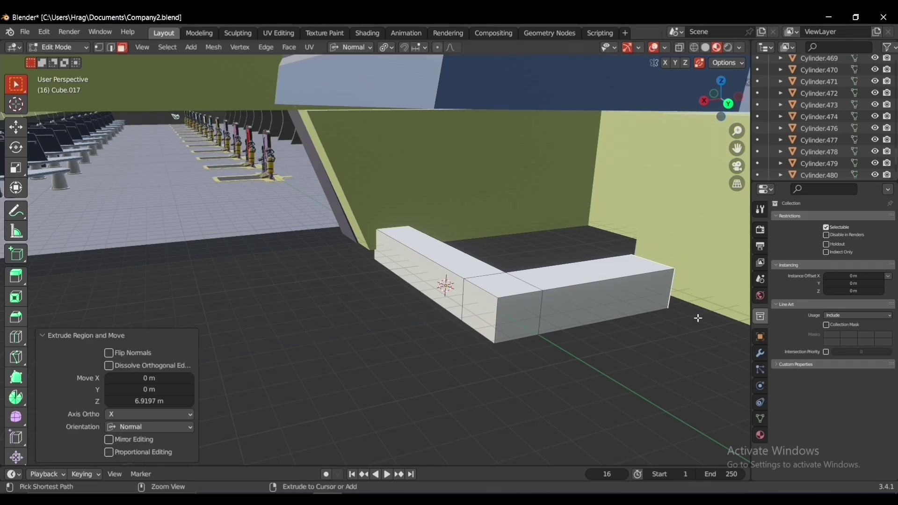
left_click(670, 289)
middle_click_drag(660, 293, 519, 297)
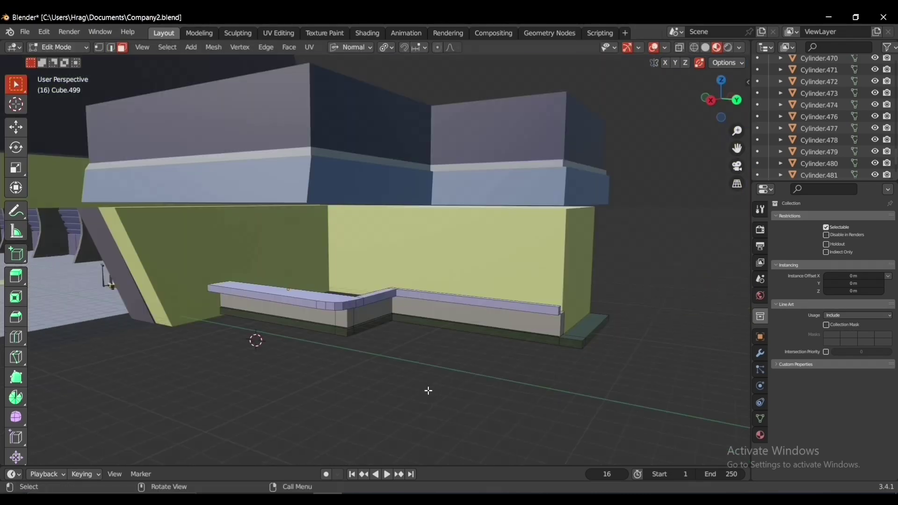
Step: Finish editing the counter and restore the window frames and slatted blind above it by reverting recent changes
scroll(428, 390, "up", 4)
key("Tab")
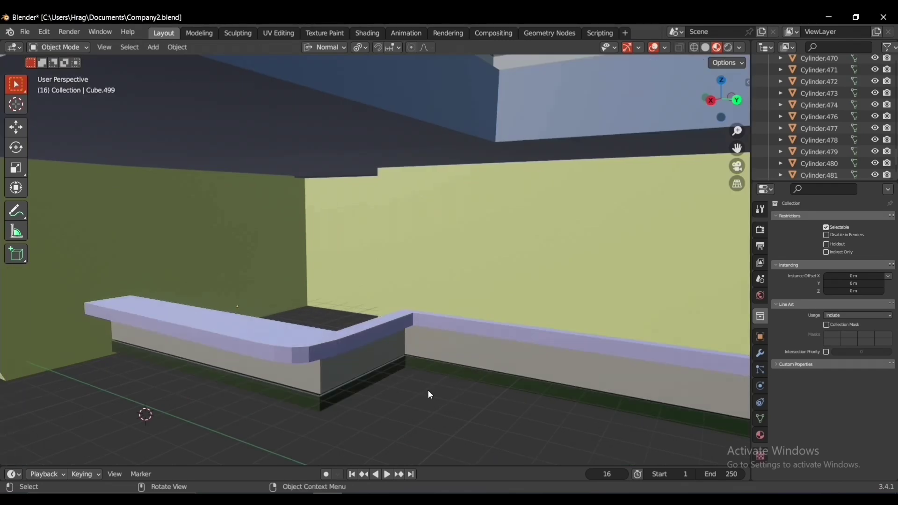
scroll(428, 390, "down", 2)
key("ctrl+z")
key("ctrl+z")
key("ctrl+z")
key("ctrl+z")
key("ctrl+z")
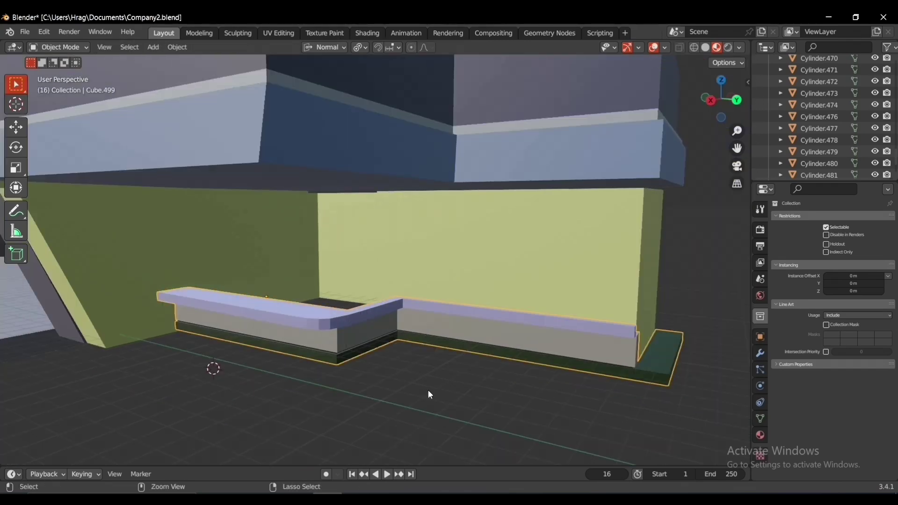
key("ctrl+z")
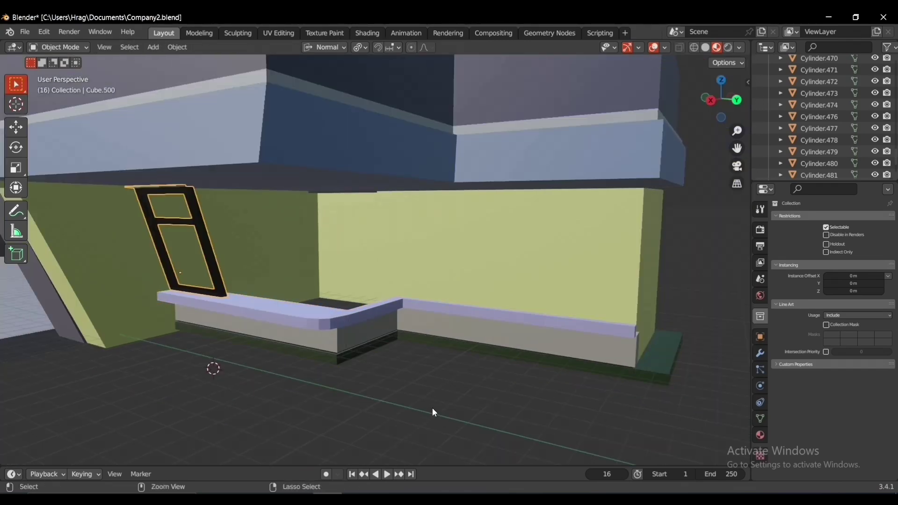
key("ctrl+v")
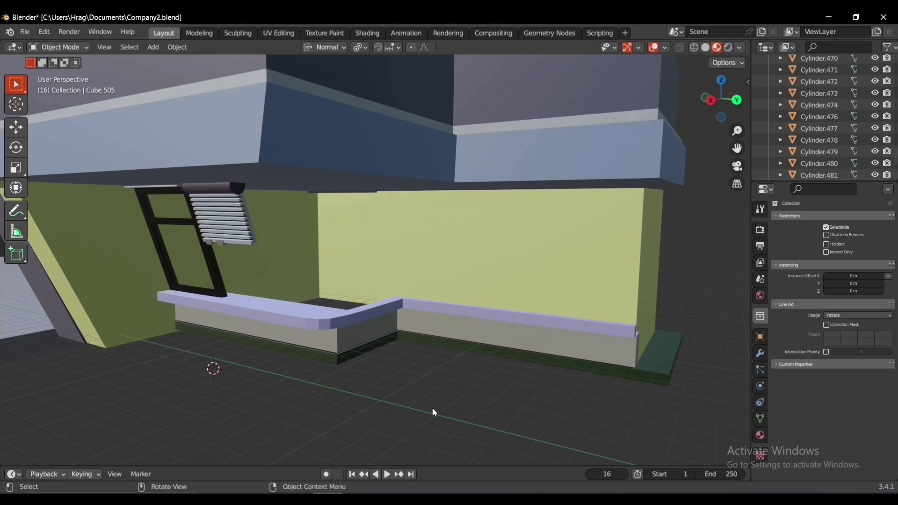
key("ctrl+v")
key("ctrl+z")
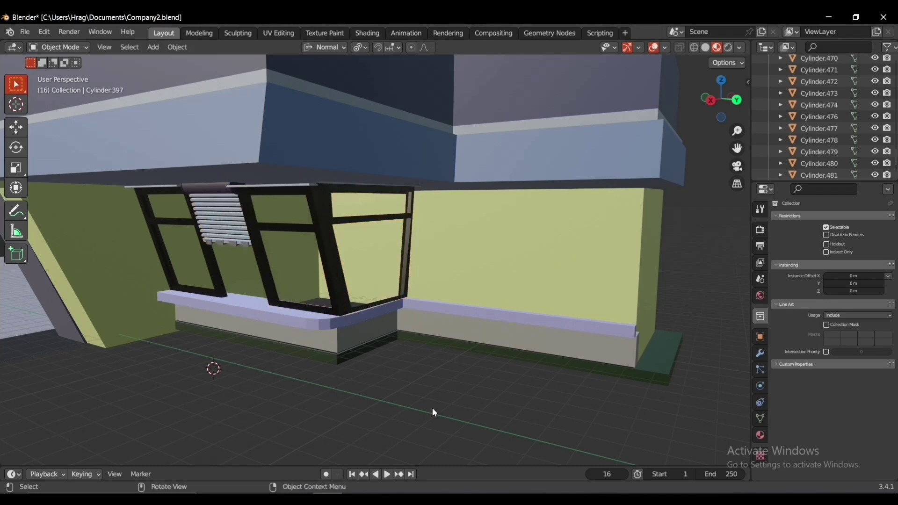
key("ctrl+z")
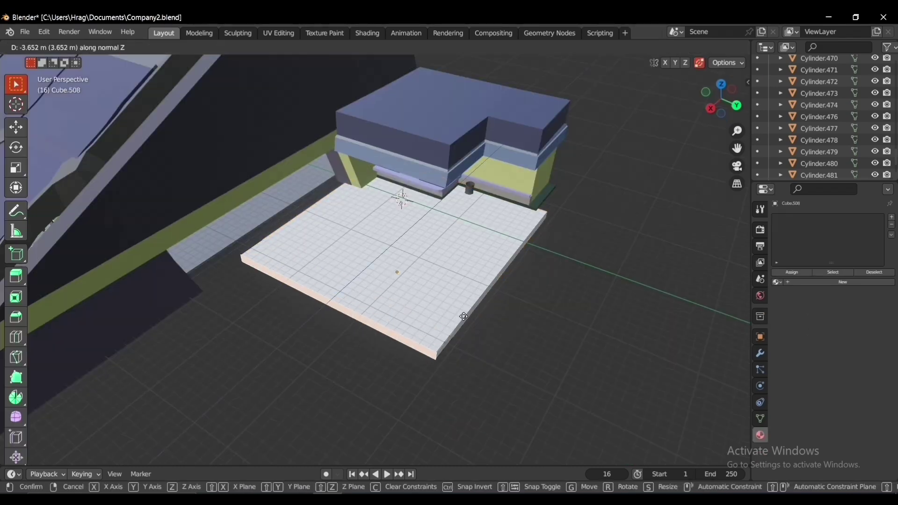
Step: Extend the floor slab in front of the booth by moving its end face and link Material.074 to it
left_click(375, 366)
key("Tab")
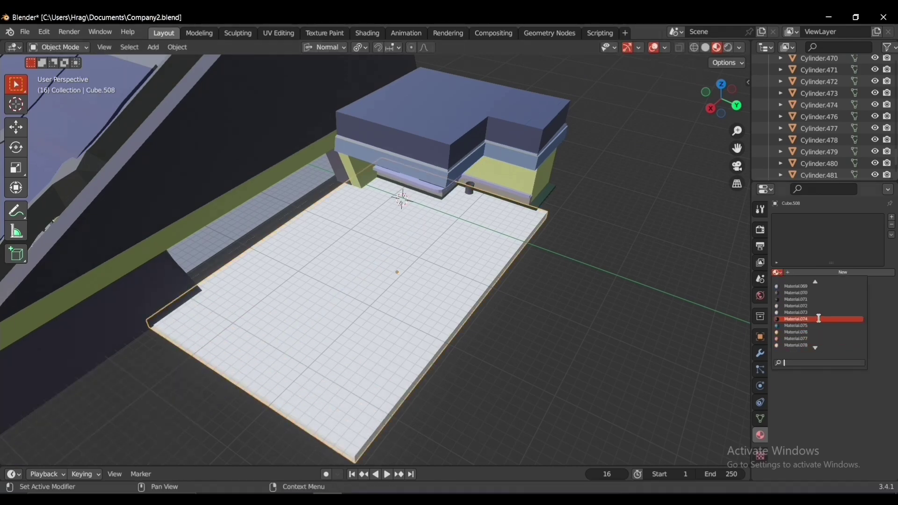
left_click(819, 319)
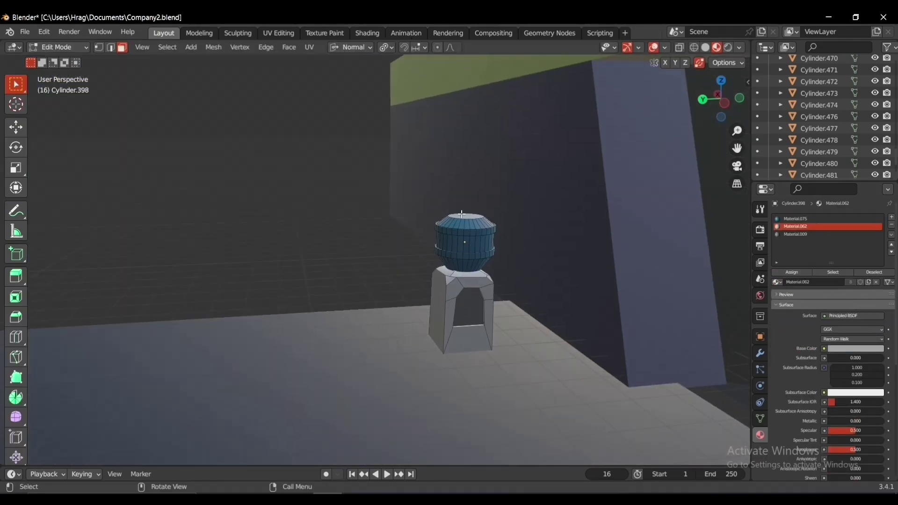
Step: Move the selected top part of the water cooler's blue bottle along its Z axis
key("g")
key("z")
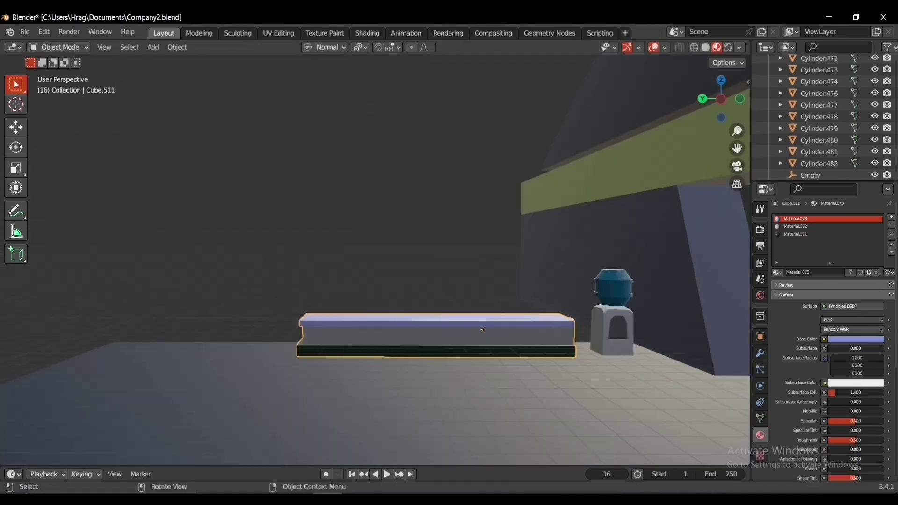
Step: Undo repeatedly to restore the rear wall, vending cabinets, drink dispenser, cups, pinboard, bin and hand truck around the counter
key("ctrl+z")
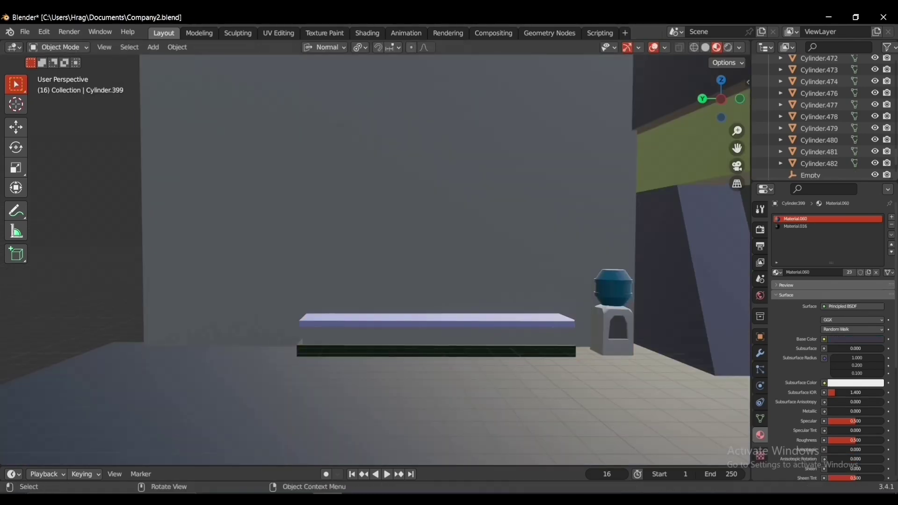
key("ctrl+z")
key("ctrl+z")
key("ctrl+z")
key("ctrl+z")
key("ctrl+z")
key("ctrl+z")
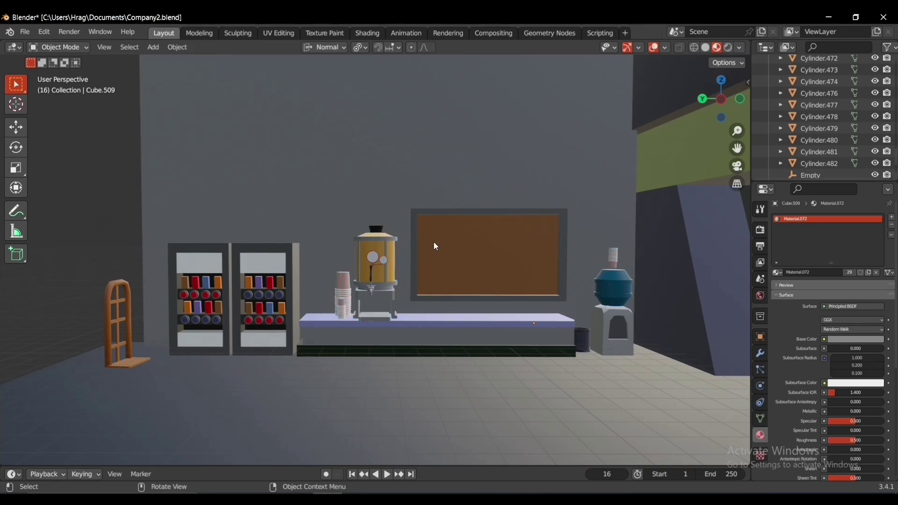
Step: Add a second material slot to the round ceiling lamp for its selected bottom face and link Material.068 to it
middle_click_drag(435, 246, 315, 296)
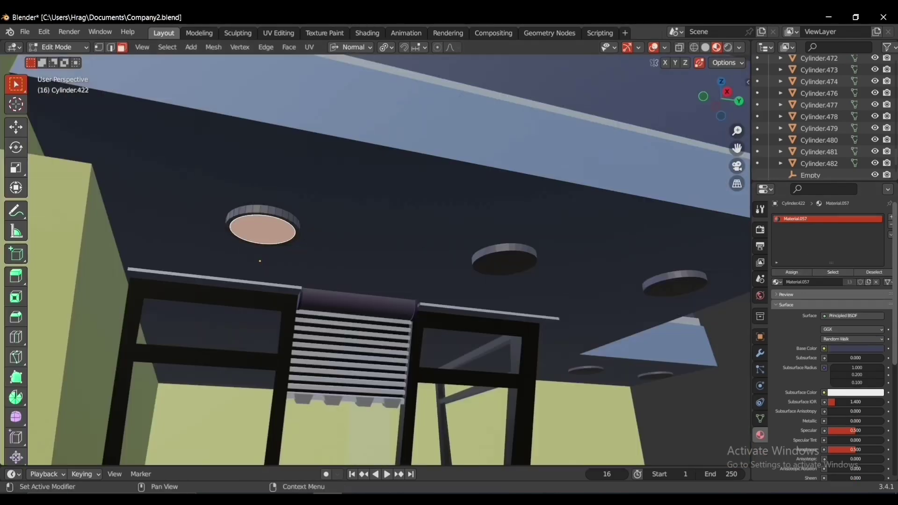
left_click(891, 217)
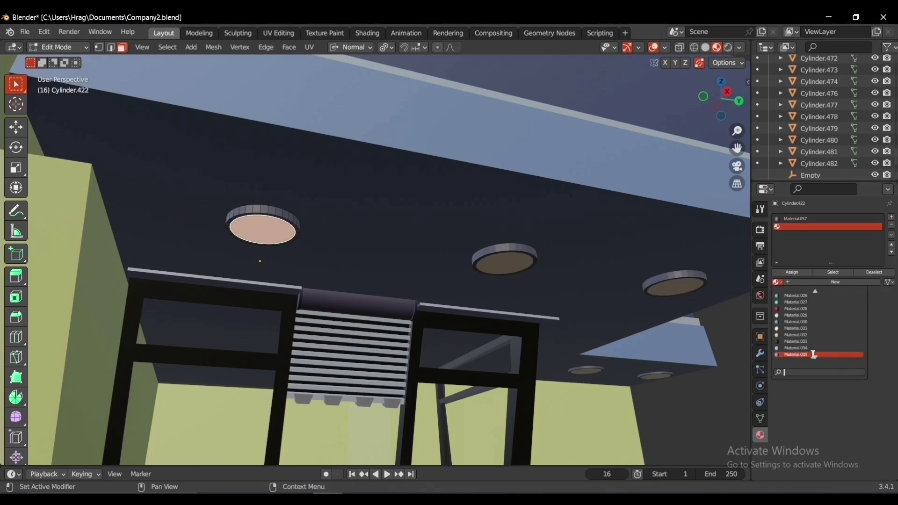
left_click(813, 354)
key("Tab")
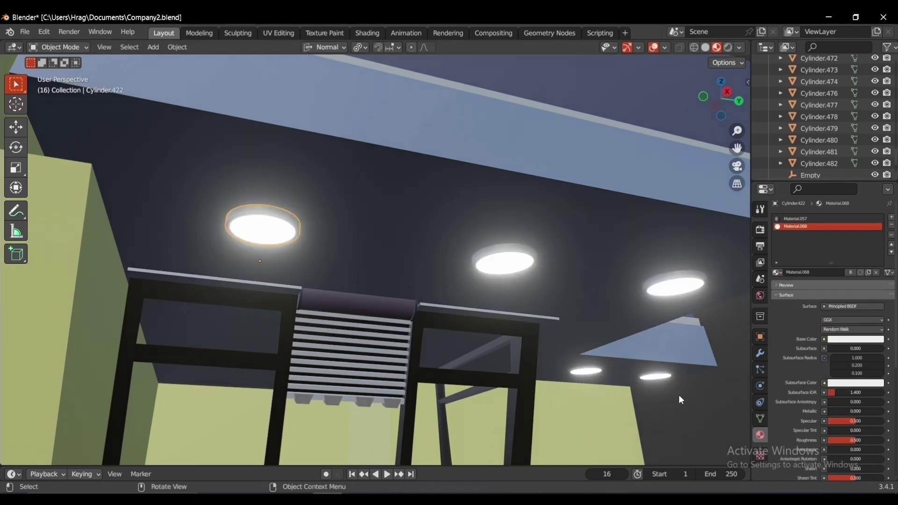
Step: Move the four selected round lamps about 5.05 m up along Z to the underside of the blue ceiling box
middle_click_drag(678, 394, 275, 311)
left_click(567, 330)
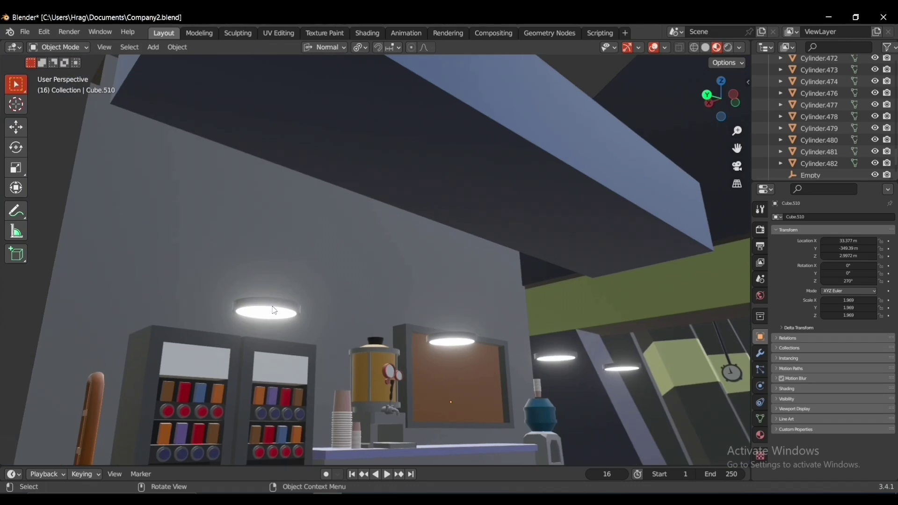
key("g")
key("z")
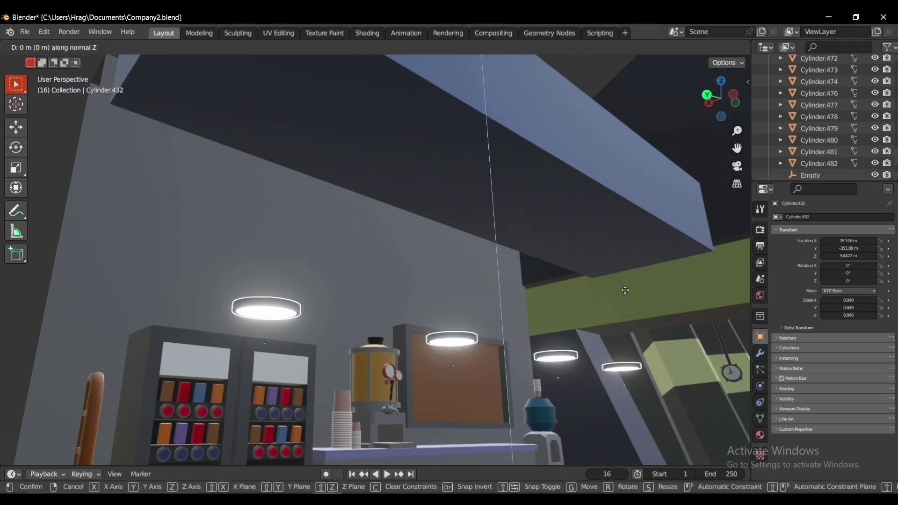
left_click(607, 133)
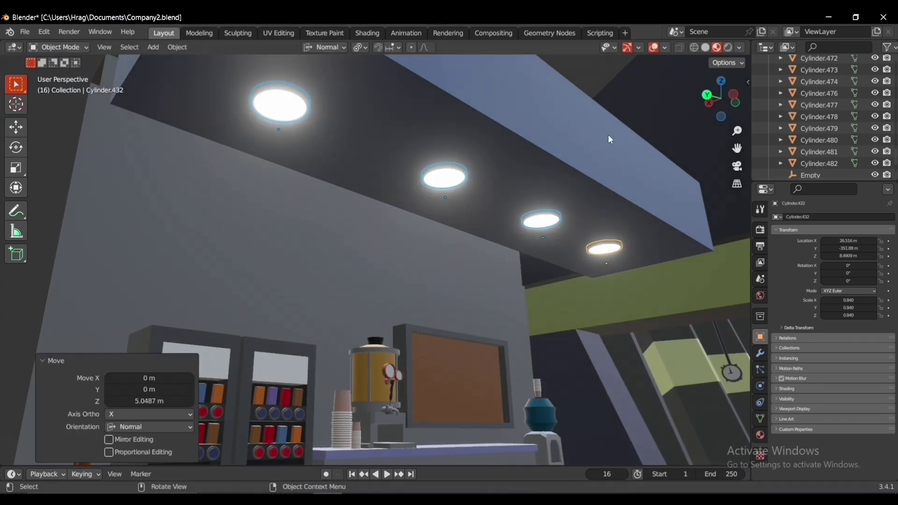
Step: Step back and forward through the edit history to restore the overhead pipe runs, the elbowed duct and the roof slab
middle_click_drag(550, 198, 438, 288)
key("ctrl+z")
key("ctrl+z")
key("ctrl+z")
key("ctrl+z")
key("ctrl+z")
key("ctrl+z")
key("ctrl+z")
key("ctrl+z")
key("ctrl+z")
key("ctrl+z")
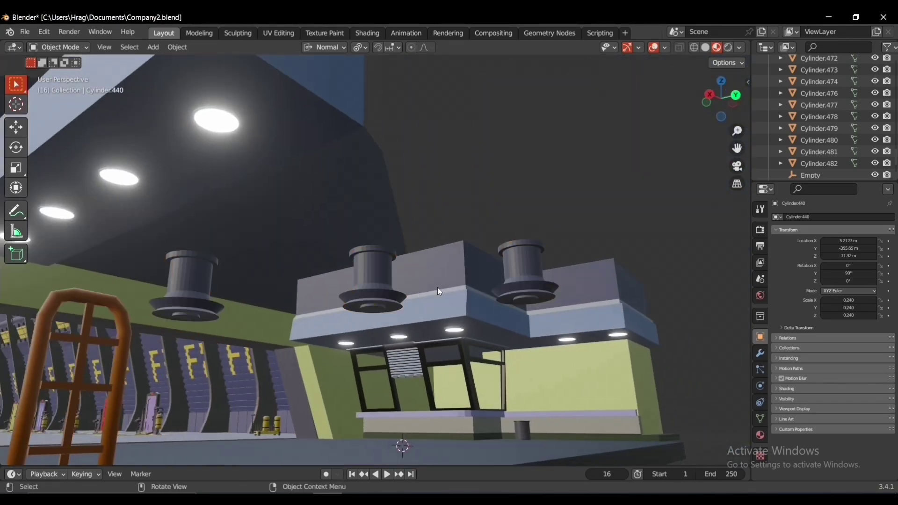
key("ctrl+shift+z")
key("ctrl+shift+z")
key("ctrl+shift+z")
key("ctrl+shift+z")
key("ctrl+shift+z")
key("ctrl+shift+z")
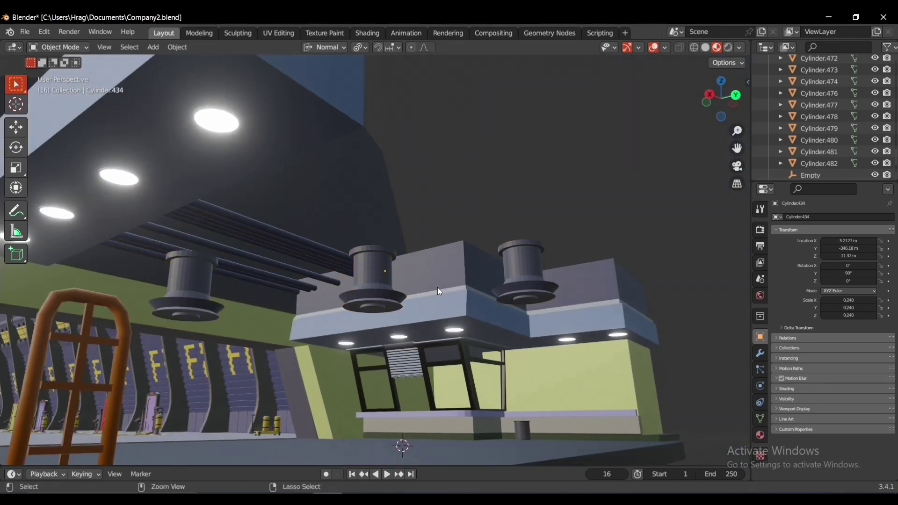
key("ctrl+shift+z")
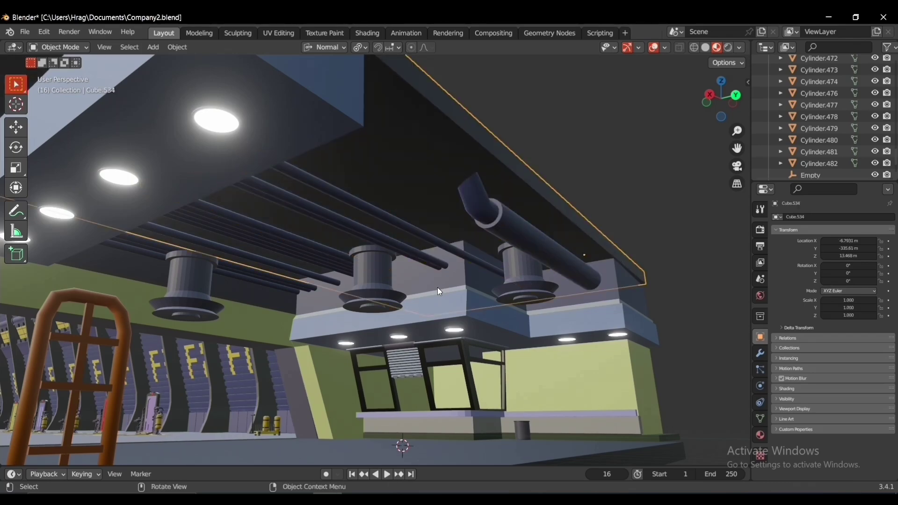
Step: Add a third material slot with Material.019 to the green portal beam and assign it to the selected F emblem faces
middle_click_drag(608, 201, 352, 223)
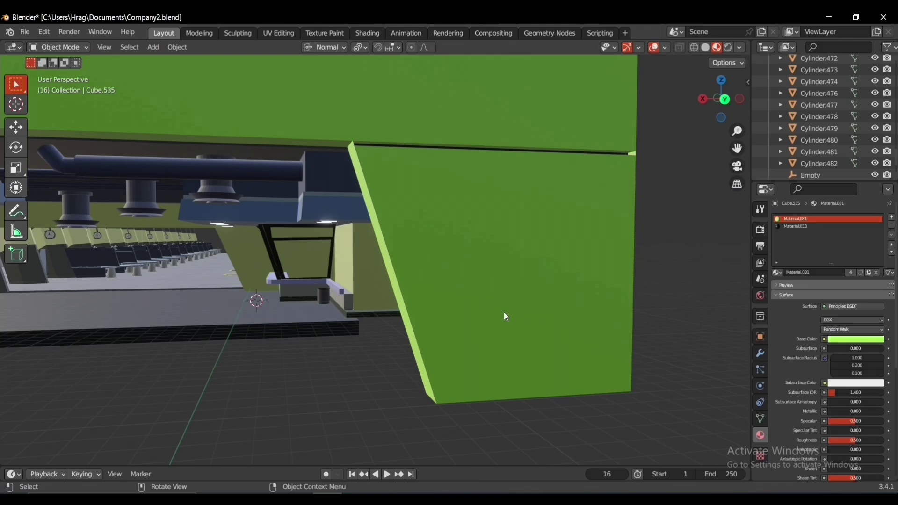
key("Tab")
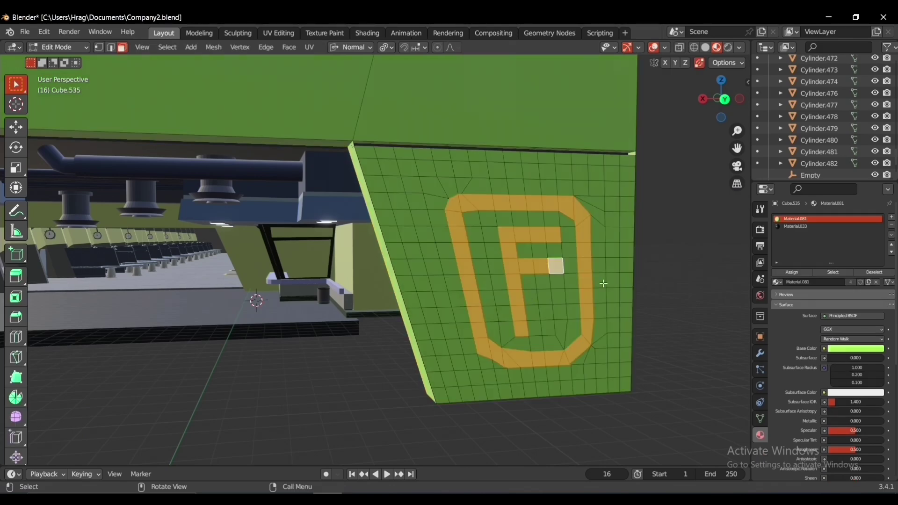
left_click(891, 219)
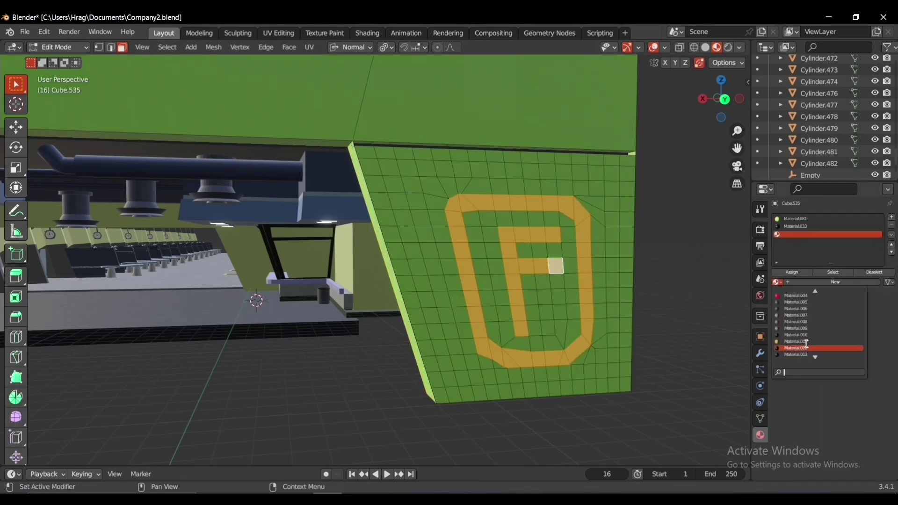
left_click(816, 355)
left_click(786, 273)
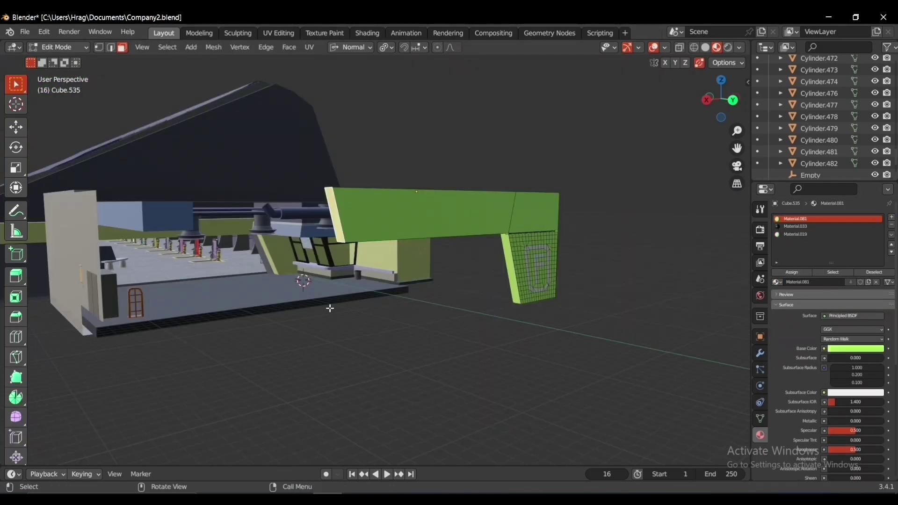
key("ctrl+z")
key("ctrl+z")
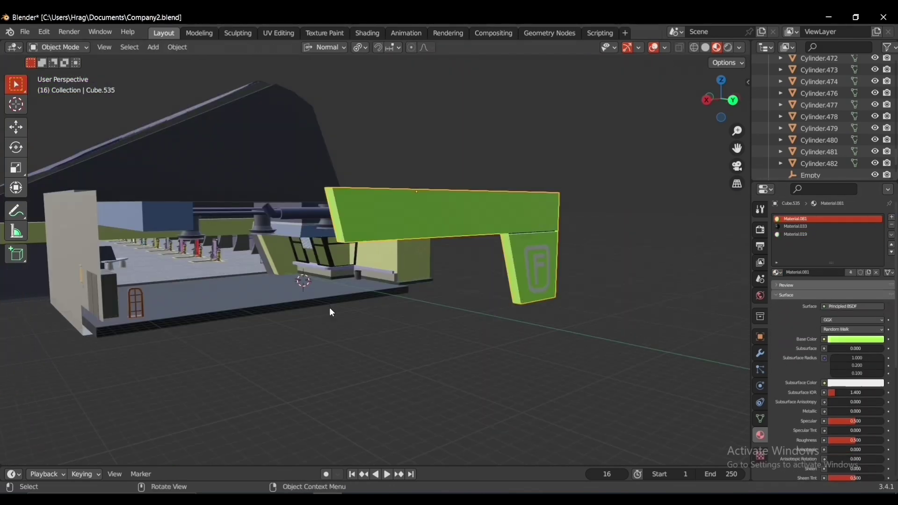
key("ctrl+z")
key("Tab")
Step: Move the green F portal beam along its Y axis against the open front of the building
middle_click_drag(330, 308, 450, 294)
key("g")
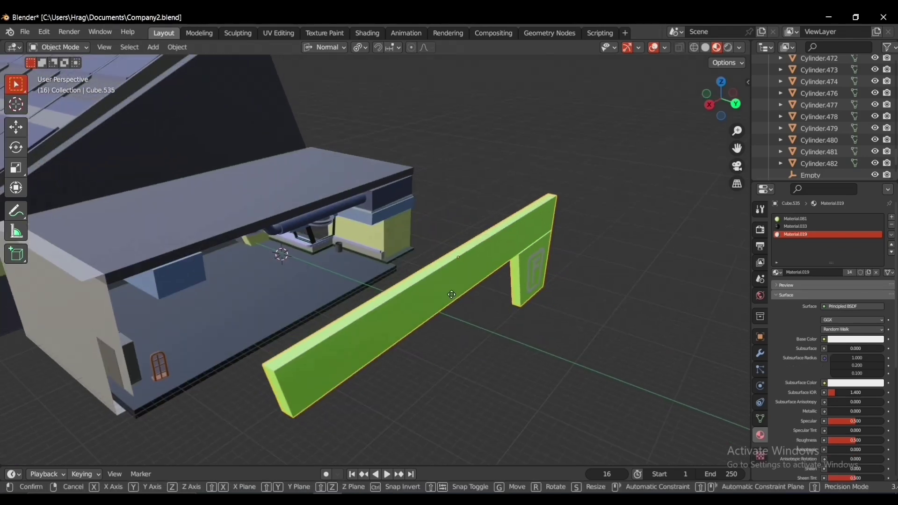
key("y")
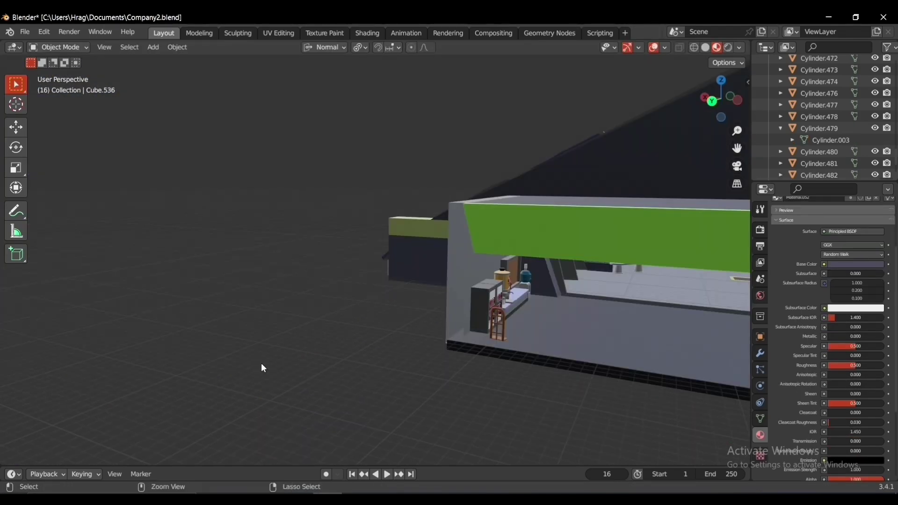
Step: Undo repeatedly to restore the slanted pillars, dark wall panels and textured panel beside the green portal beam
key("ctrl+z")
key("ctrl+z")
key("ctrl+z")
key("ctrl+z")
key("ctrl+z")
key("ctrl+z")
key("ctrl+z")
key("ctrl+z")
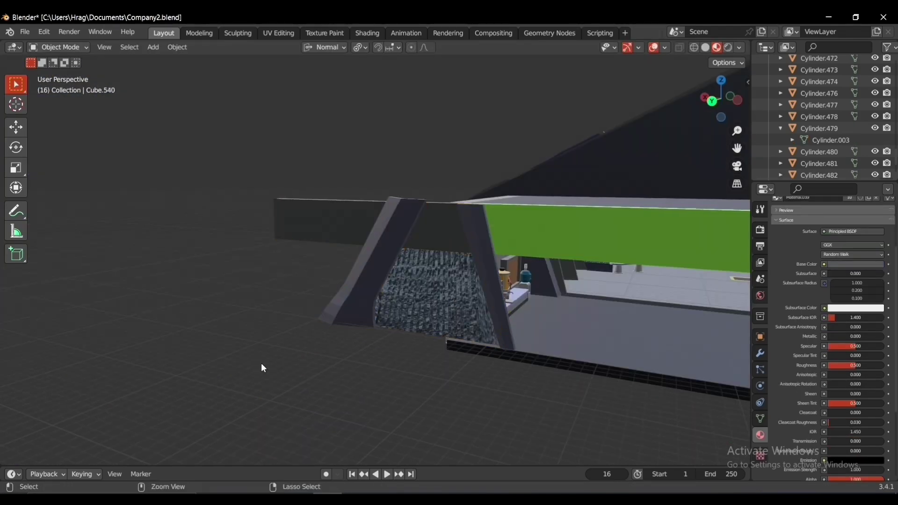
Step: Duplicate the green portal beam with its pillars and wall panels about 73.4 m along the X axis
left_click(341, 262, "shift")
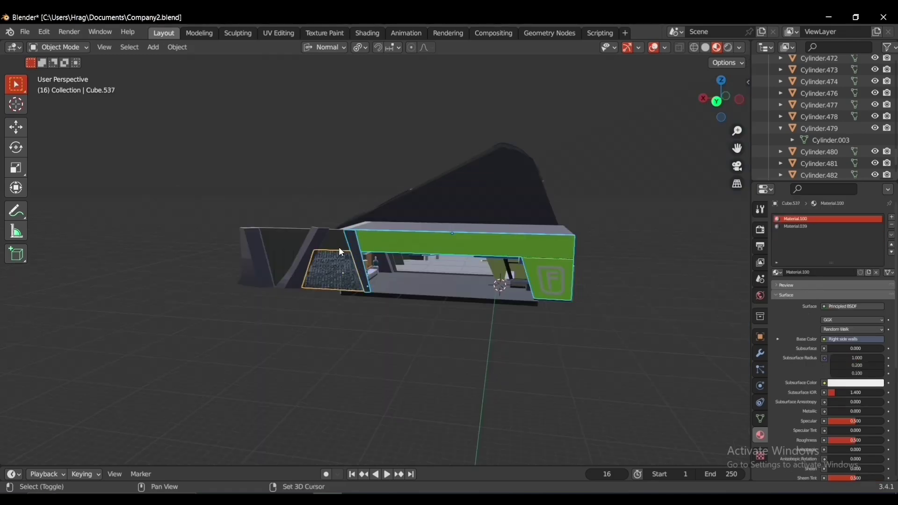
left_click(338, 246, "shift")
left_click(300, 257, "shift")
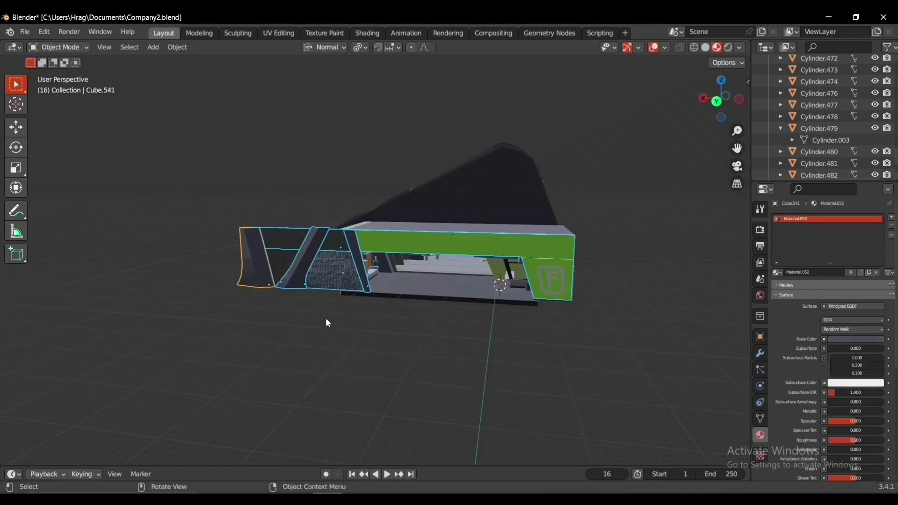
key("shift+d")
key("x")
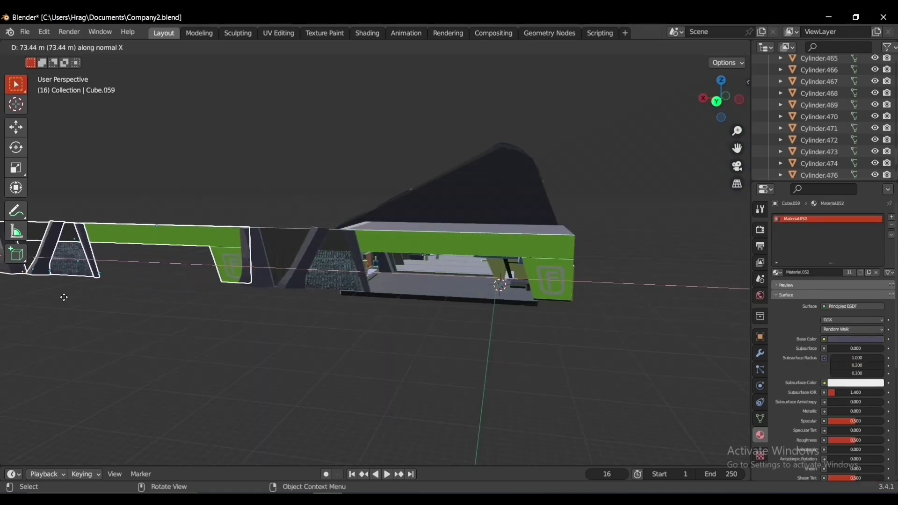
left_click(61, 297)
middle_click_drag(61, 297, 182, 285, "shift")
Step: Remove the Material.081 slot from the copied portal beam and add a new material slot to it
left_click(364, 249)
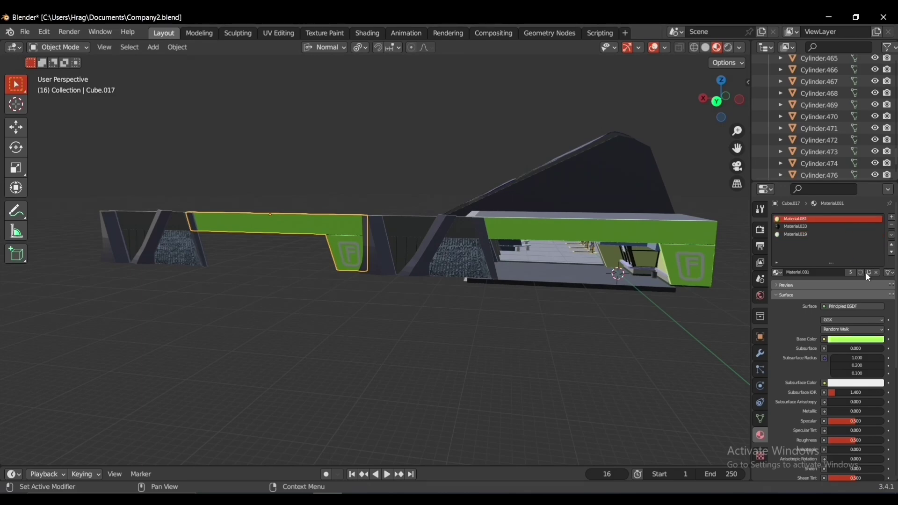
left_click(892, 225)
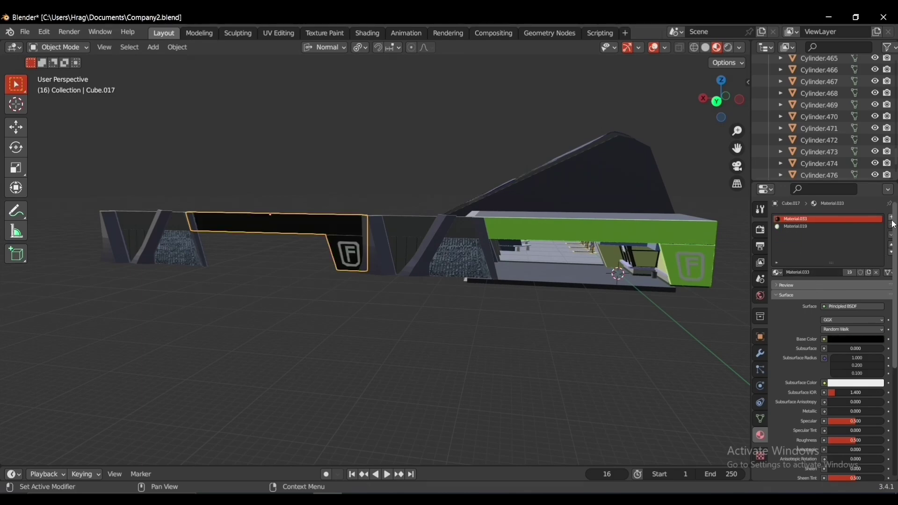
left_click(891, 217)
scroll(378, 262, "up", 7)
middle_click_drag(417, 262, 670, 304, "shift")
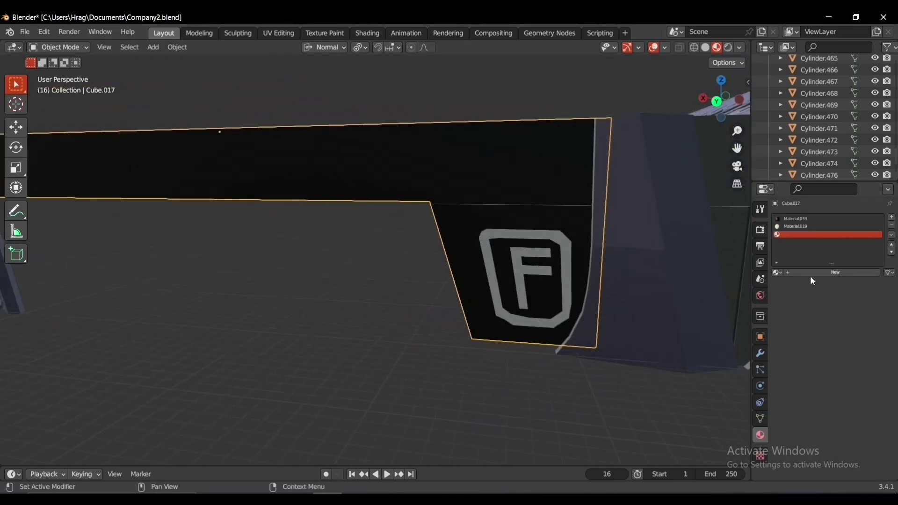
left_click(795, 286)
scroll(522, 286, "down", 3)
key("Tab")
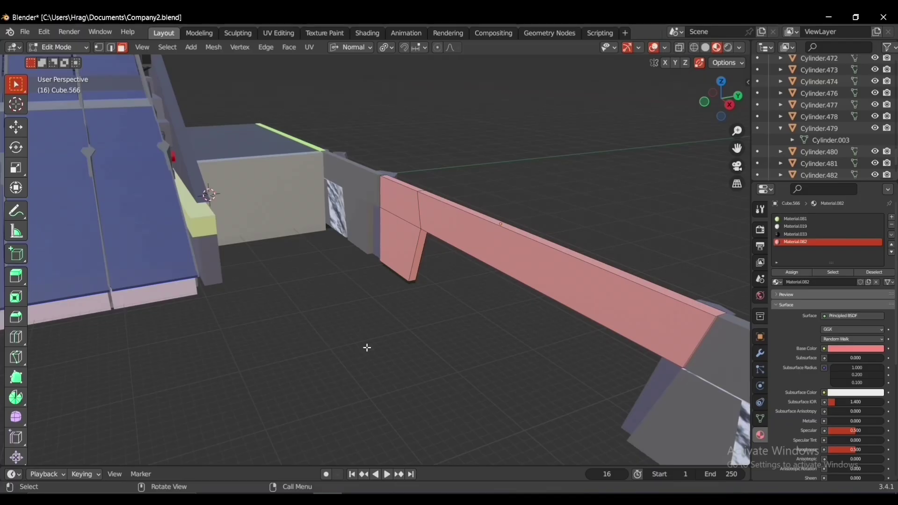
Step: Duplicate the pillar and textured panel group about 76.2 m along global X to the free end of the last pale green beam
middle_click_drag(367, 347, 444, 321)
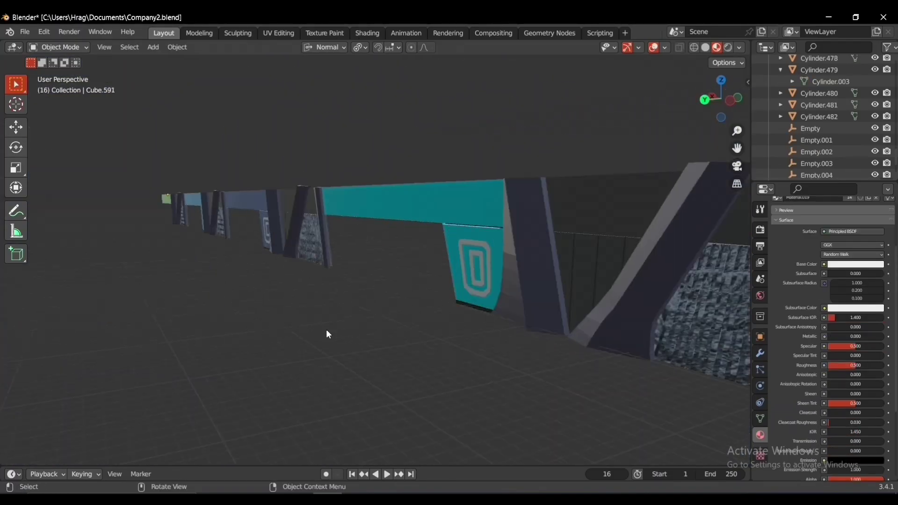
middle_click_drag(327, 333, 551, 268)
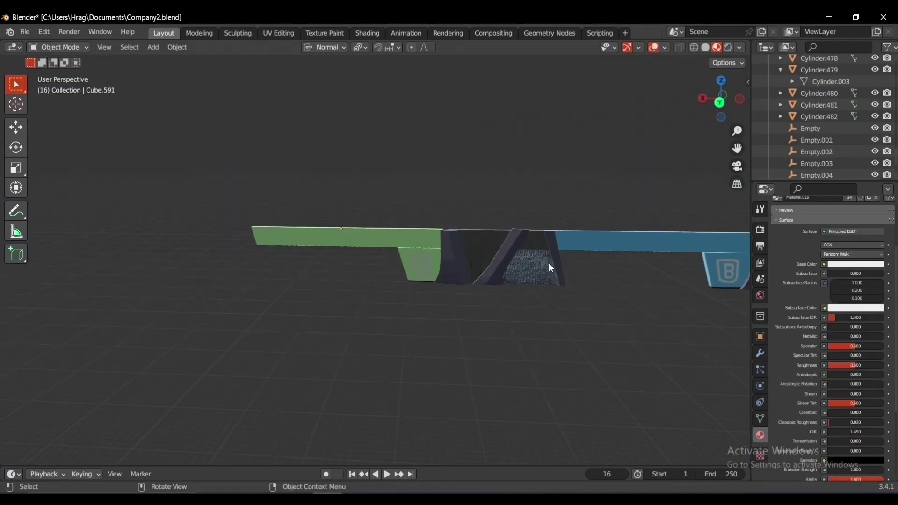
key("shift+d")
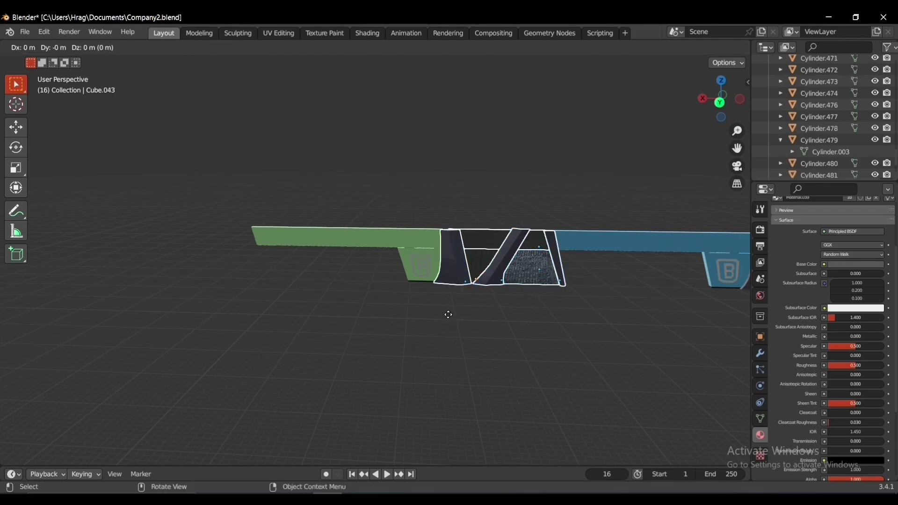
key("z")
key("x")
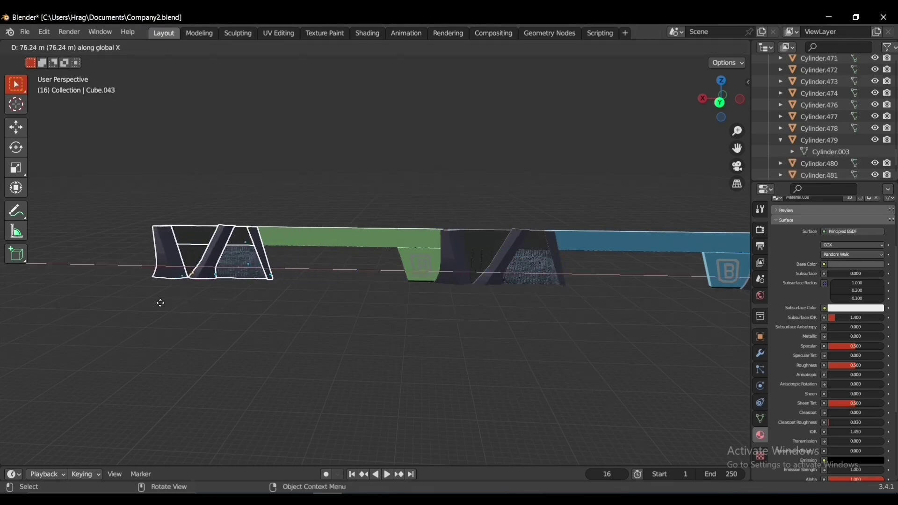
left_click(159, 302)
Step: Duplicate the floor slab, rear wall, ceiling box, lamps and water cooler along global X into the red E bay
middle_click_drag(159, 302, 439, 340)
middle_click_drag(509, 290, 483, 238)
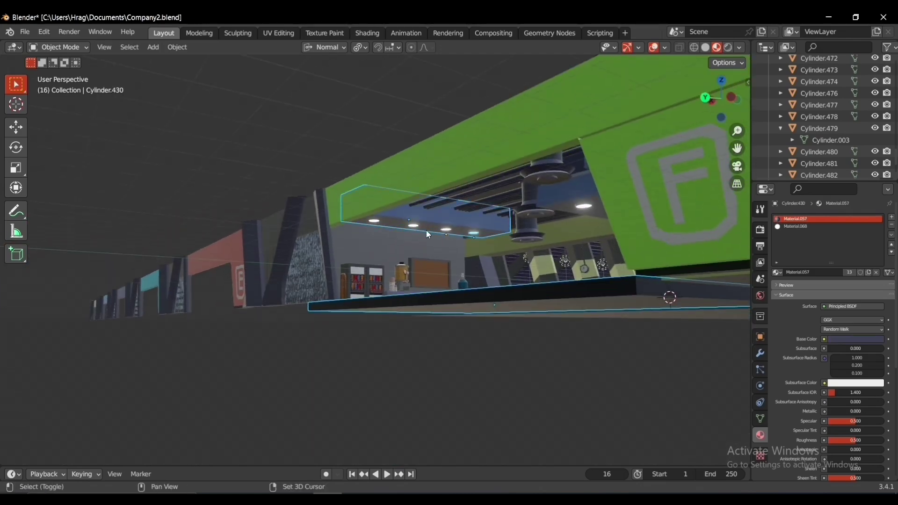
middle_click_drag(395, 242, 469, 294)
left_click(470, 295)
key("g")
key("x")
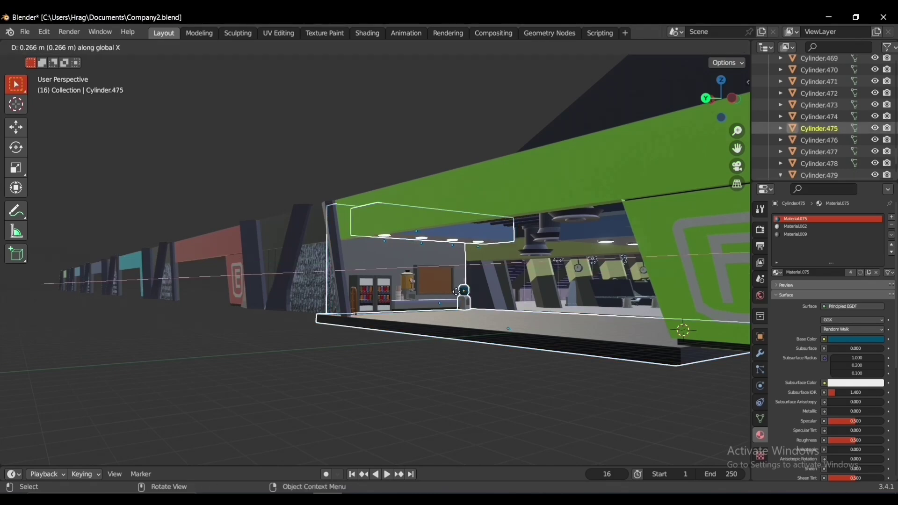
left_click(256, 238)
middle_click_drag(330, 300, 385, 337, "shift")
left_click(385, 342)
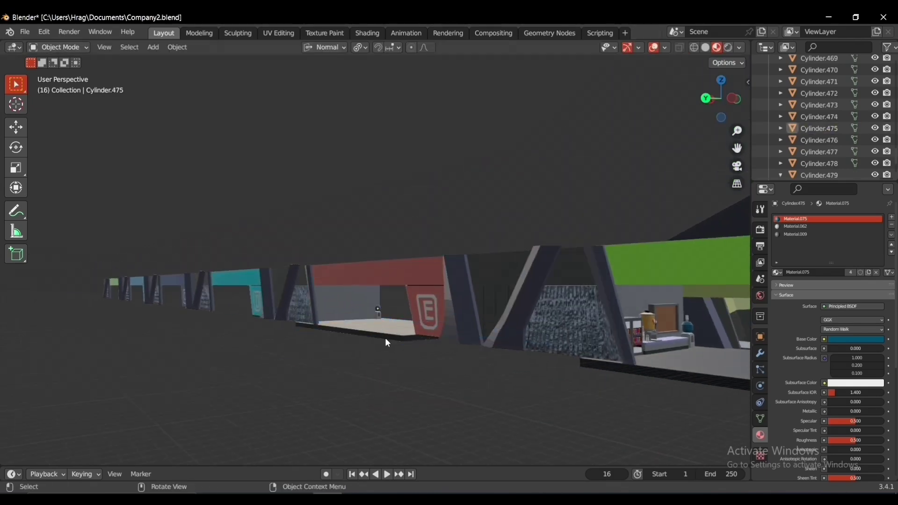
scroll(387, 342, "up", 3)
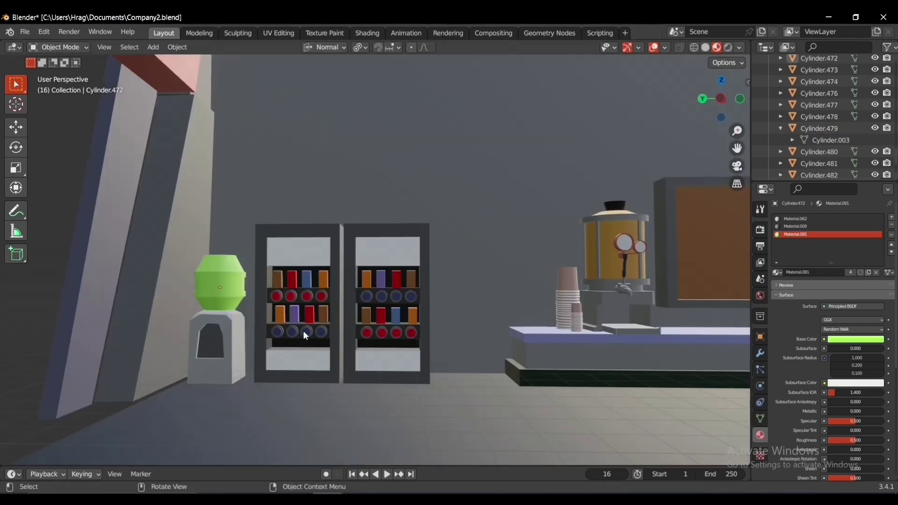
middle_click_drag(303, 330, 467, 187)
scroll(347, 333, "down", 6)
left_click(347, 333)
scroll(506, 268, "down", 4)
scroll(503, 263, "down", 3)
scroll(511, 252, "down", 3)
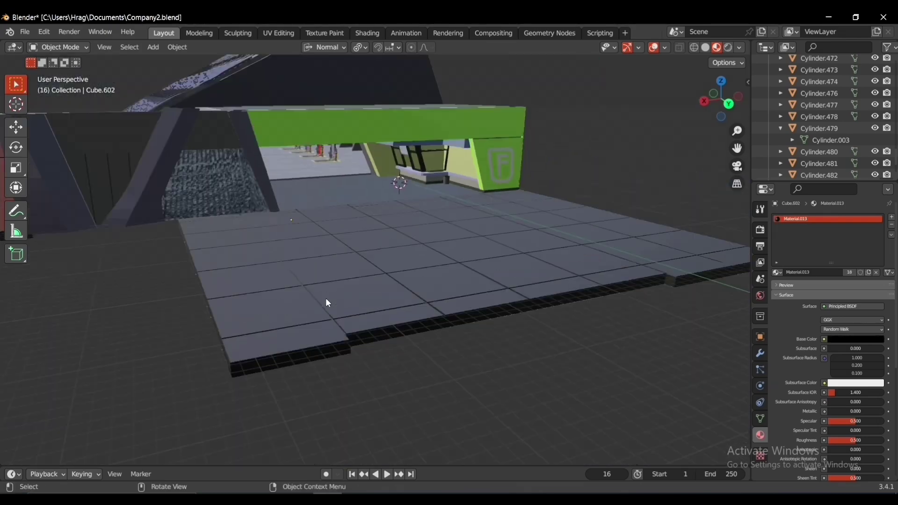
Step: Undo the material change on the tiled floor slab in front of the green F bay to restore Material.083
scroll(326, 298, "down", 2)
middle_click_drag(326, 299, 367, 309)
key("ctrl+z")
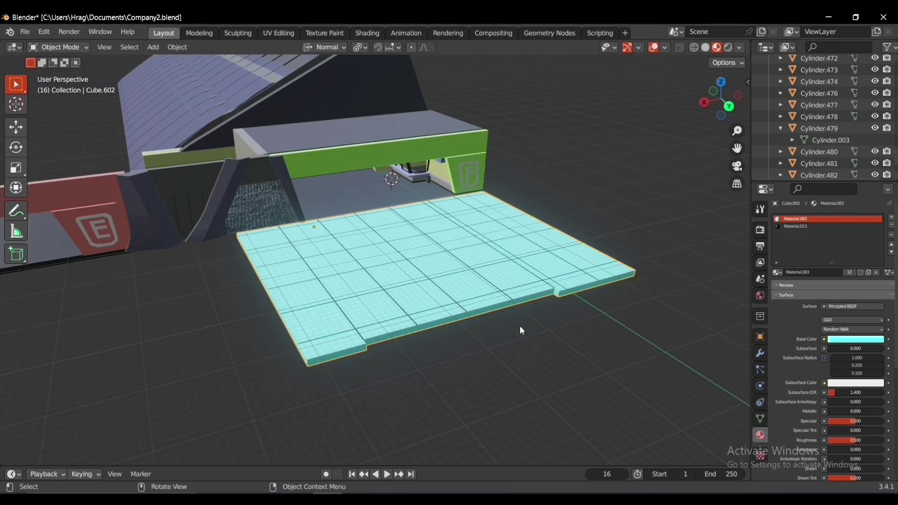
Step: Duplicate the glowing cyan floor slab along its X axis so the copy adjoins it in front of the red E bay
middle_click_drag(522, 330, 453, 319)
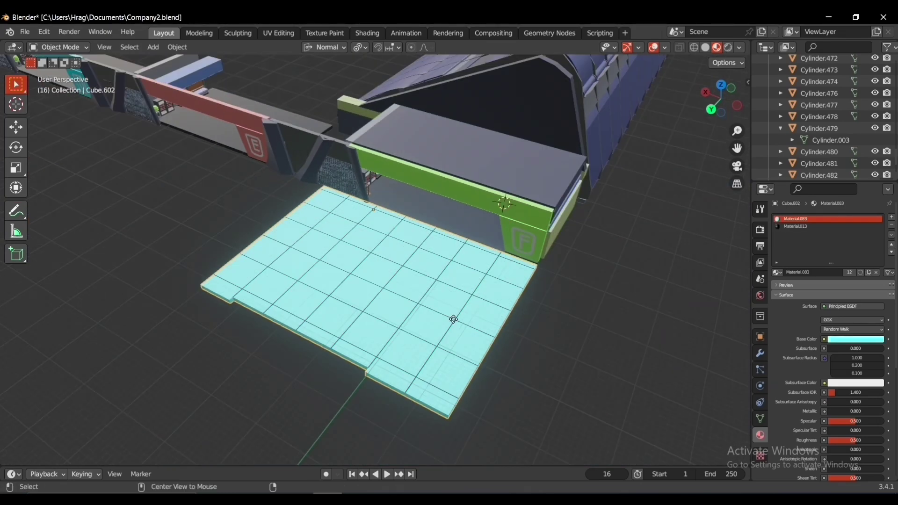
key("shift+d")
key("x")
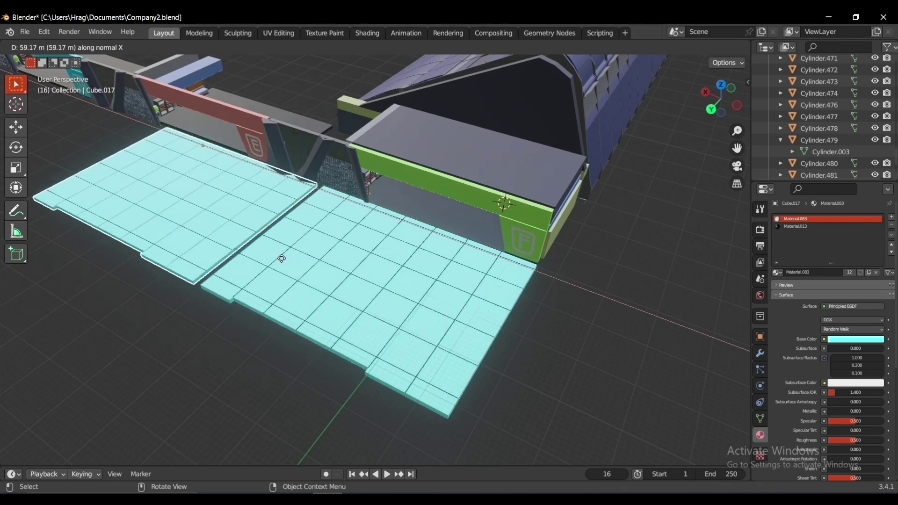
left_click(287, 265)
Step: Make a linked duplicate of the glowing cyan floor slab about 113.5 m along its X axis, extending the forecourt toward the teal D bay
middle_click_drag(287, 265, 539, 297, "shift")
left_click(539, 298)
key("alt+d")
key("y")
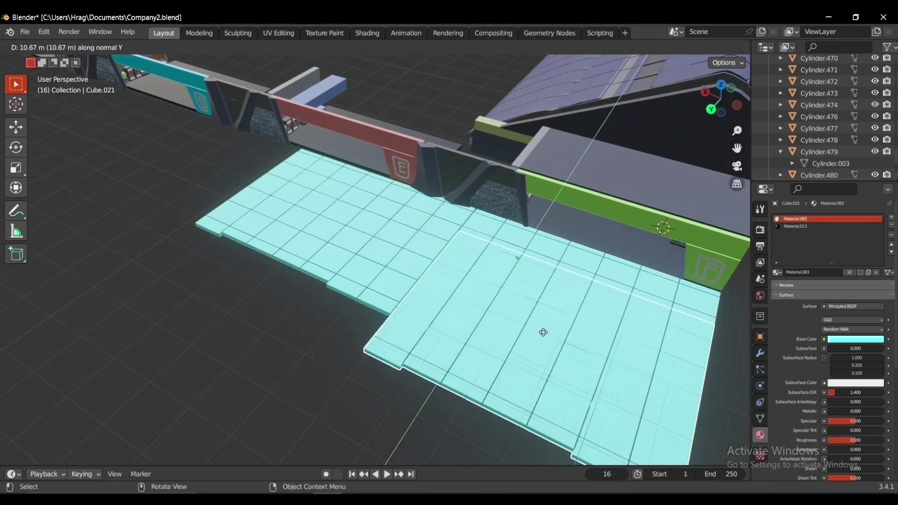
key("x")
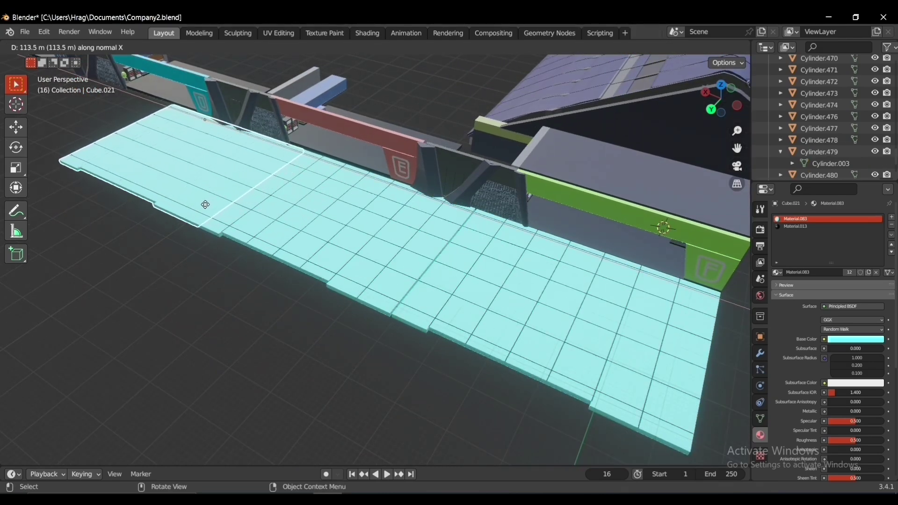
left_click(205, 204)
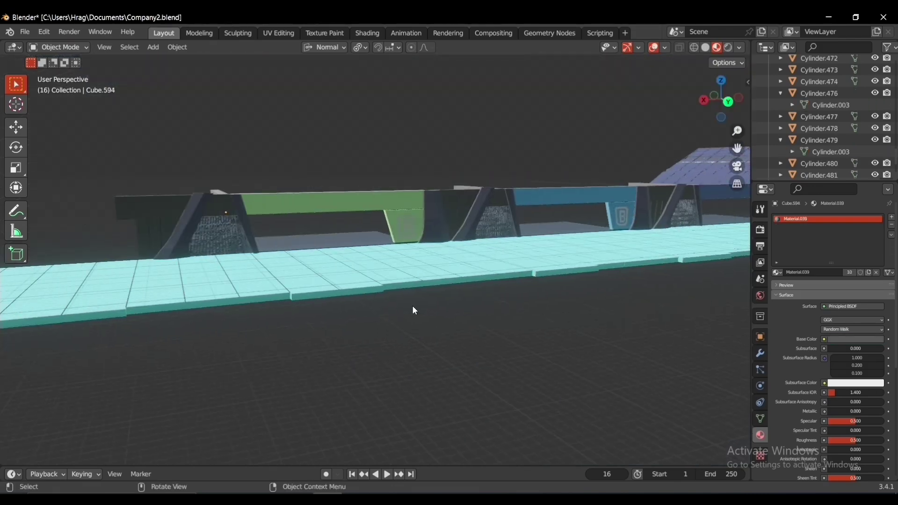
Step: Finish editing the curved canopy's ceiling light strips and make a linked duplicate of the canopy about 82 m along its X axis
middle_click_drag(412, 309, 562, 286)
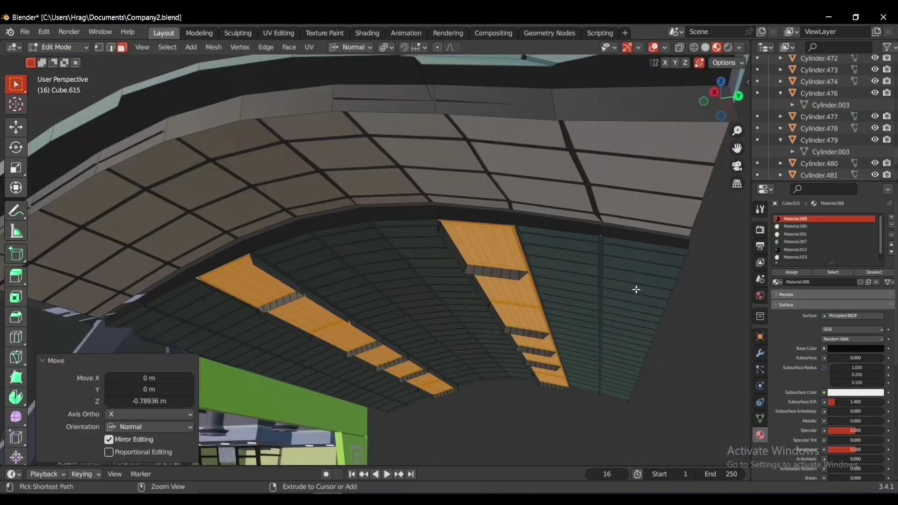
key("Tab")
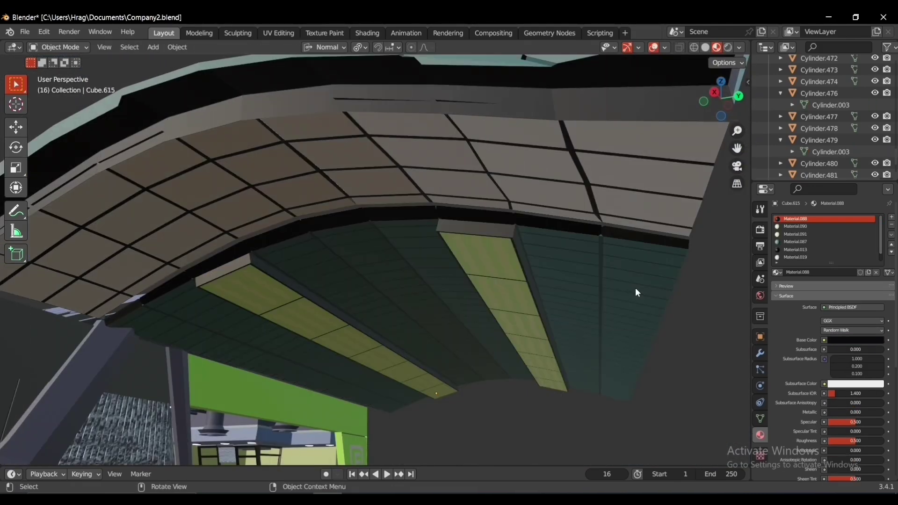
middle_click_drag(705, 293, 598, 332)
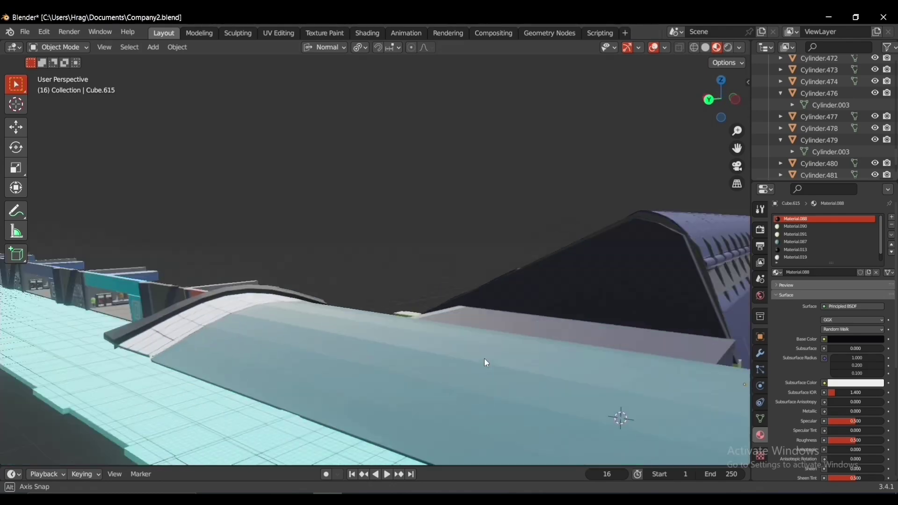
middle_click_drag(484, 358, 335, 309)
key("g")
key("x")
left_click(39, 221)
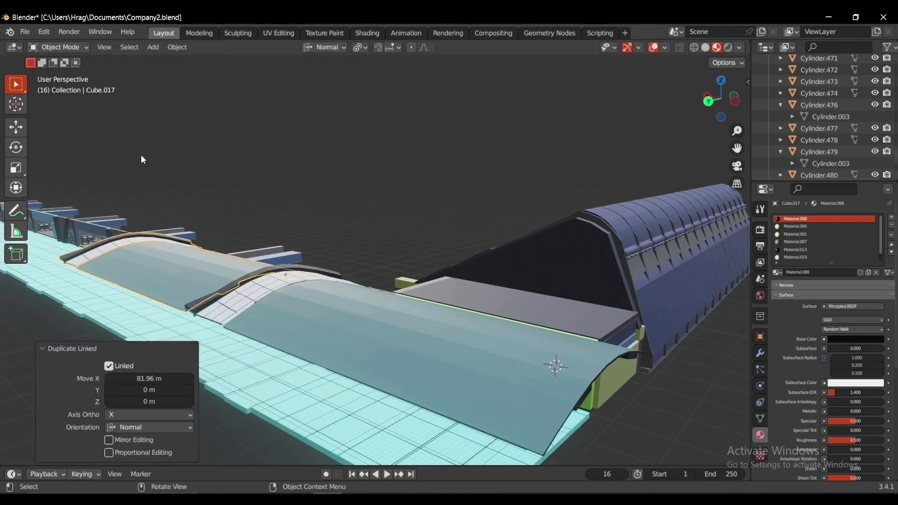
Step: Adjust the canopy's position along its Y axis above the cyan forecourt
middle_click_drag(381, 345, 436, 303)
key("g")
key("y")
left_click(439, 290)
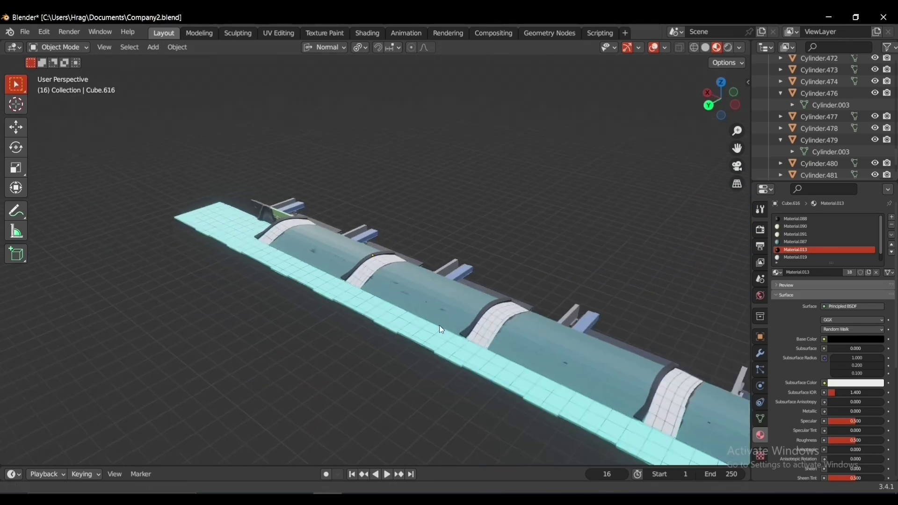
Step: Make a linked duplicate of the curved canopy section along its X axis toward the far end of the bay row
scroll(439, 325, "down", 3)
middle_click_drag(608, 357, 506, 311, "shift")
scroll(505, 318, "down", 1)
left_click(531, 330)
key("alt+d")
key("x")
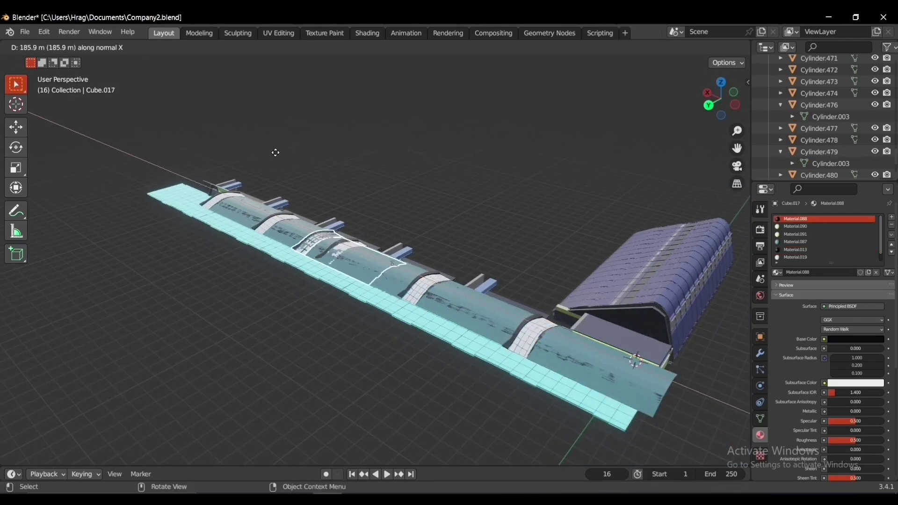
left_click(123, 111)
middle_click_drag(310, 266, 487, 312, "shift")
left_click(440, 328)
Step: Move the tapered wall panel's selected geometry along X, finish editing it and assign the muted teal material
middle_click_drag(434, 328, 498, 228)
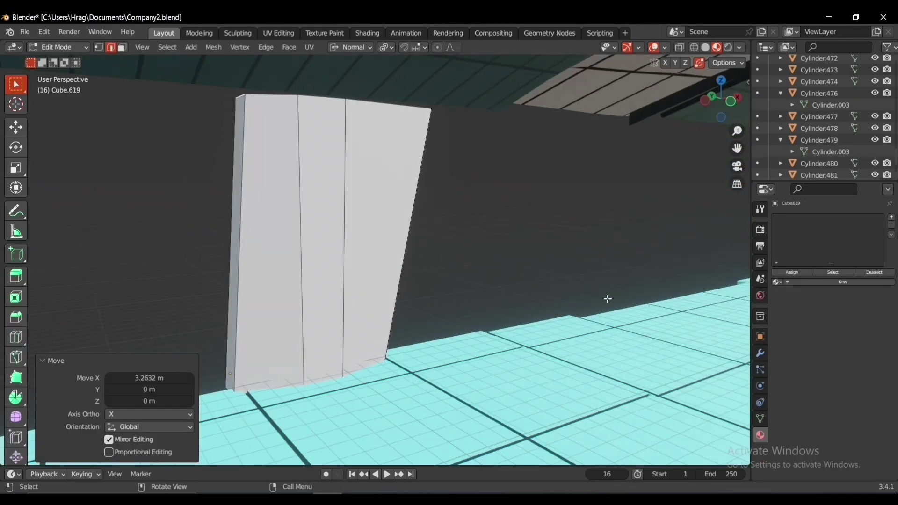
key("g")
key("x")
left_click(520, 256)
middle_click_drag(520, 257, 551, 275)
key("Tab")
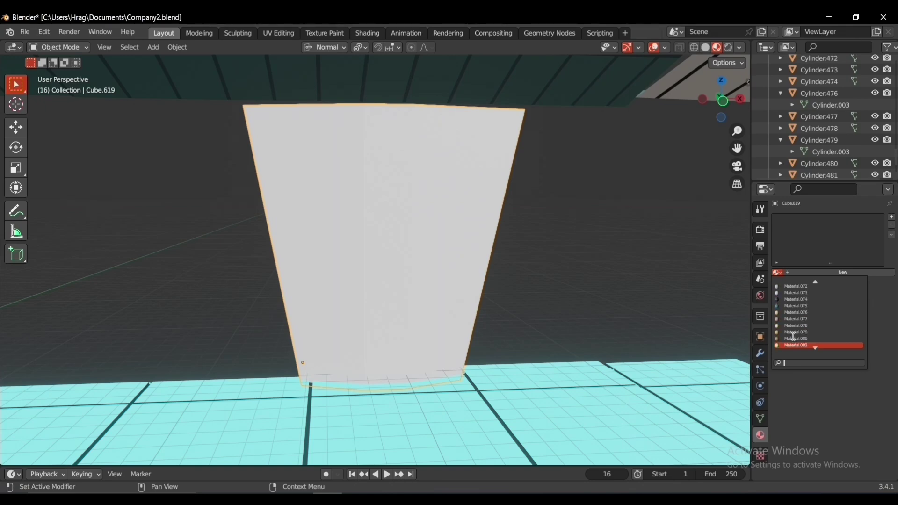
left_click(807, 337)
scroll(236, 312, "down", 3)
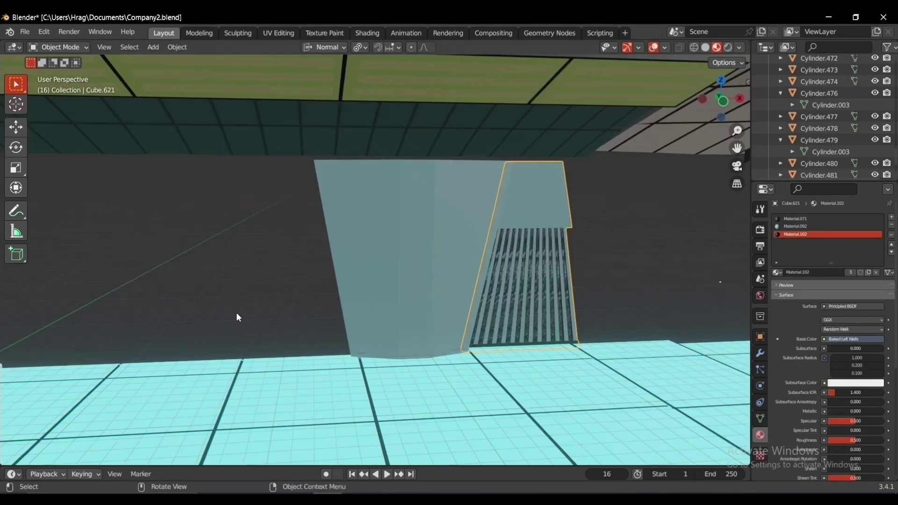
Step: Place slatted panels beside the tapered wall panels under the canopy and undo the unwanted changes
left_click(237, 312)
left_click(236, 313)
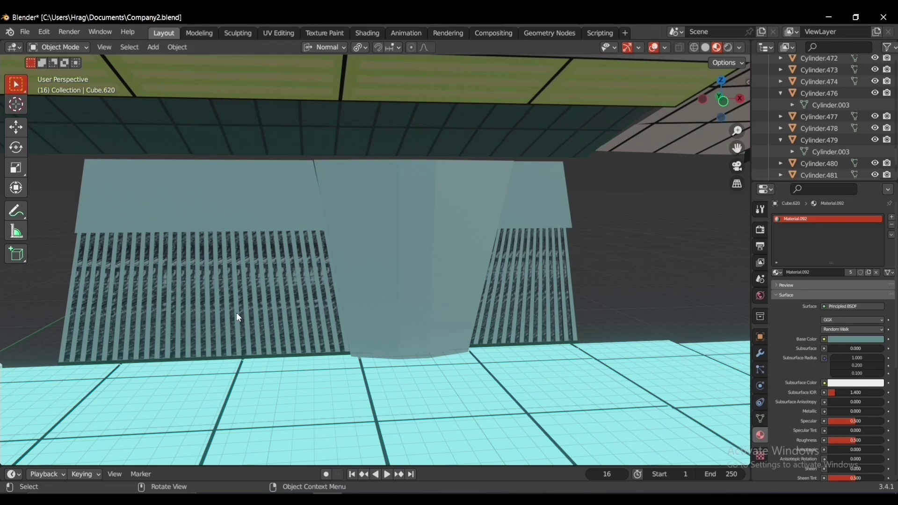
middle_click_drag(310, 301, 622, 272, "shift")
key("ctrl+z")
key("ctrl+z")
key("ctrl+z")
left_click(108, 254)
middle_click_drag(108, 254, 461, 318, "shift")
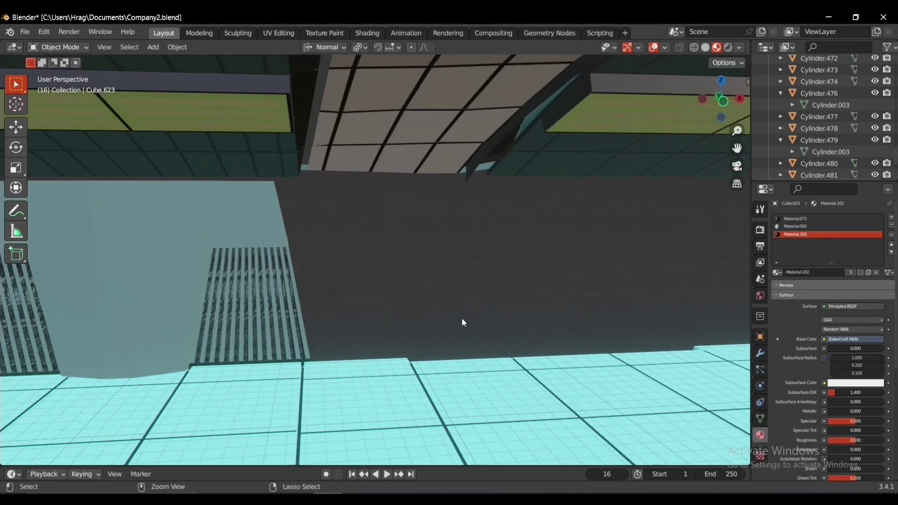
key("ctrl+z")
key("ctrl+z")
key("ctrl+z")
Step: Select the wall's tapered, slatted and doorway panels together and duplicate them along the X axis
middle_click_drag(685, 283, 150, 288, "shift")
left_click(309, 268, "shift")
middle_click_drag(309, 268, 519, 324)
left_click(316, 283, "shift")
left_click(334, 269, "shift")
left_click(456, 270, "shift")
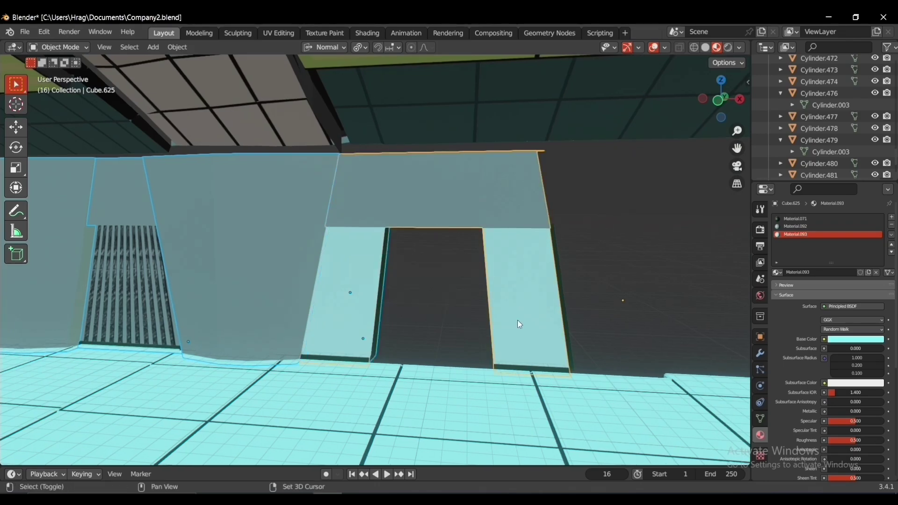
middle_click_drag(614, 293, 377, 293, "shift")
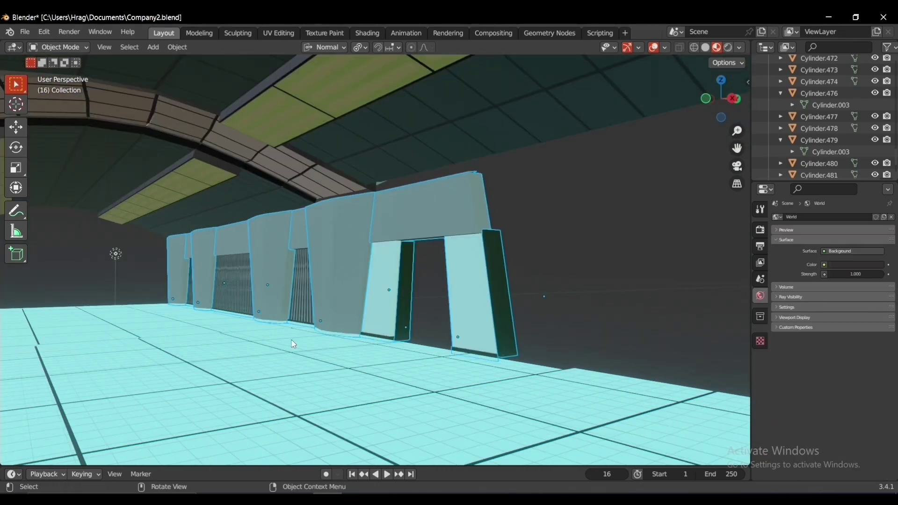
key("shift+d")
key("x")
left_click(513, 307)
Step: Extend the wall with another linked copy of the panel section along its X axis, shifting it about 30.7 m into line
middle_click_drag(513, 307, 424, 334)
key("alt+d")
key("x")
left_click(291, 323)
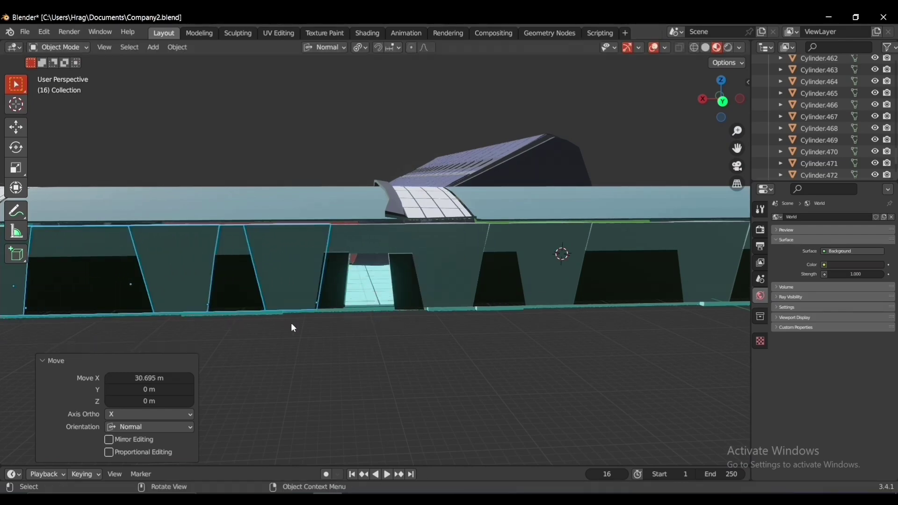
middle_click_drag(290, 323, 446, 308)
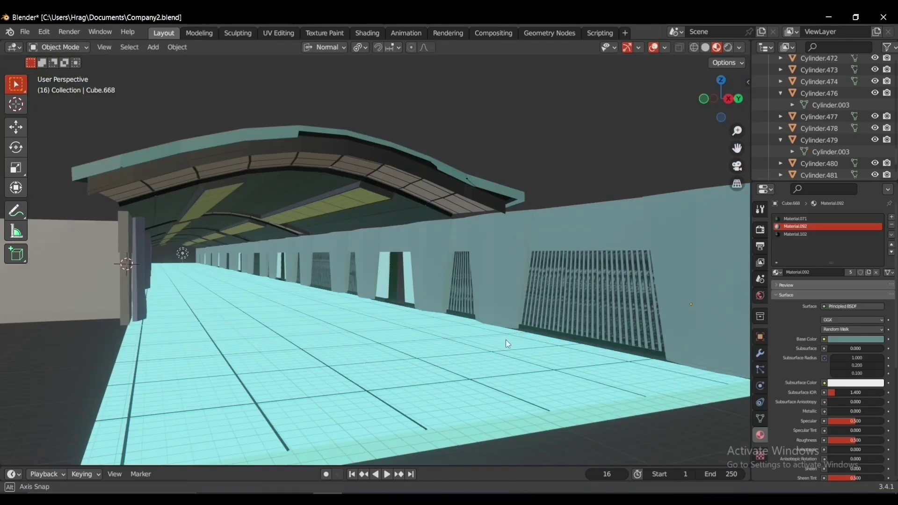
Step: Review the long wall and canopy row, and inspect the rock-textured panel's Material.100 shader nodes and UV layout
middle_click_drag(506, 340, 369, 346)
scroll(508, 330, "down", 7)
middle_click_drag(551, 330, 484, 322)
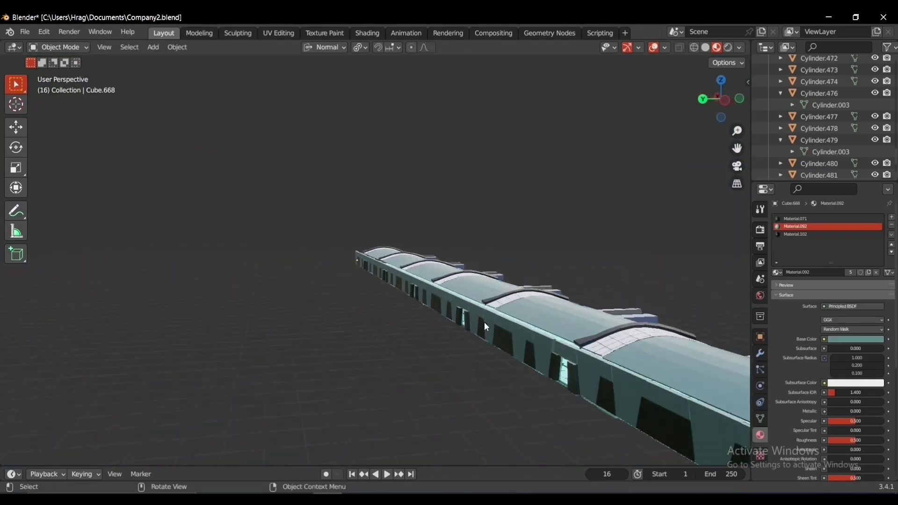
scroll(482, 321, "down", 3)
scroll(482, 321, "up", 8)
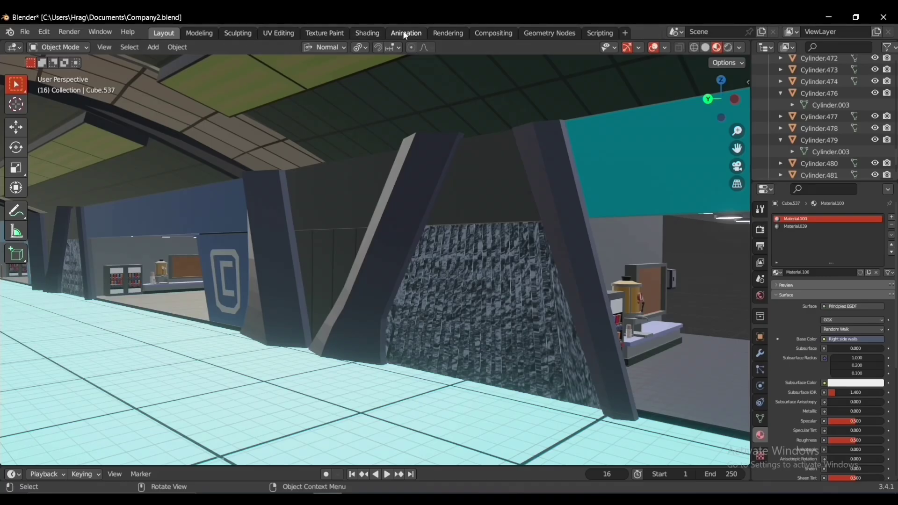
left_click(367, 33)
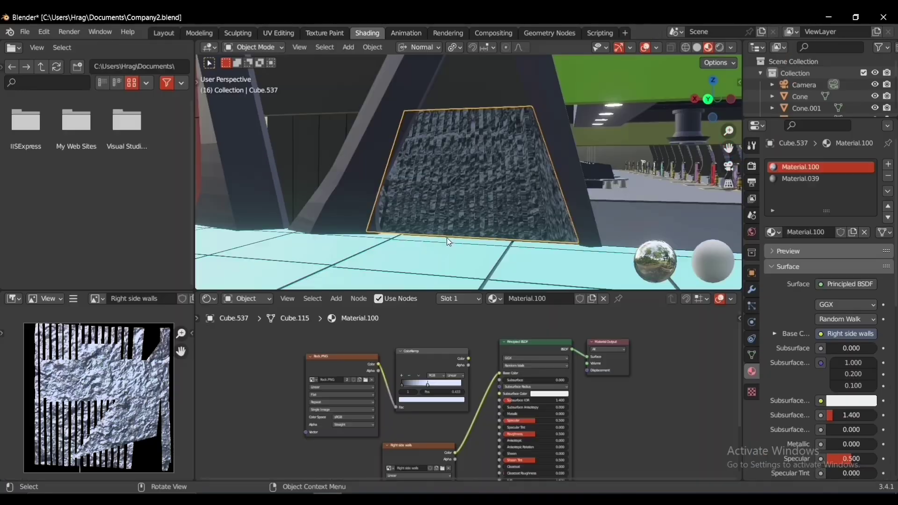
left_click(279, 34)
middle_click_drag(523, 233, 515, 229)
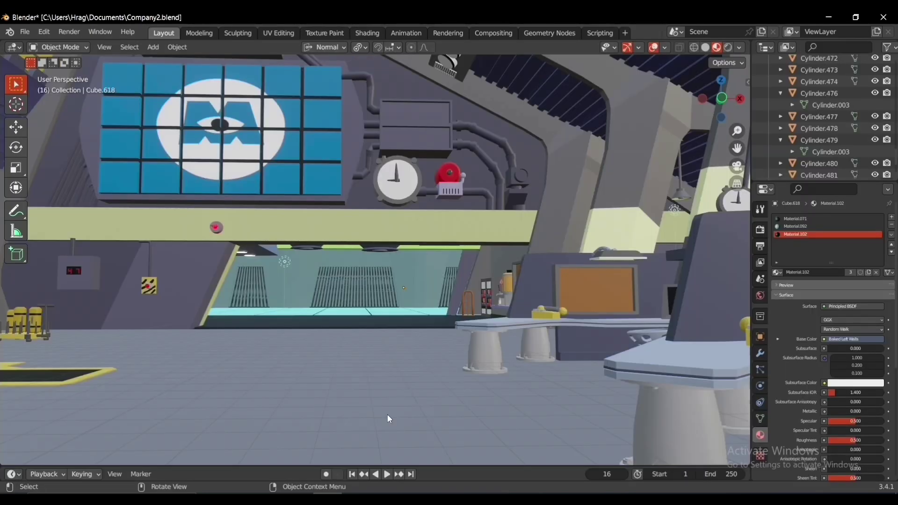
Step: Inspect the shader nodes of Material.102 and the UV layout on the wide slatted wall panel
scroll(387, 415, "up", 5)
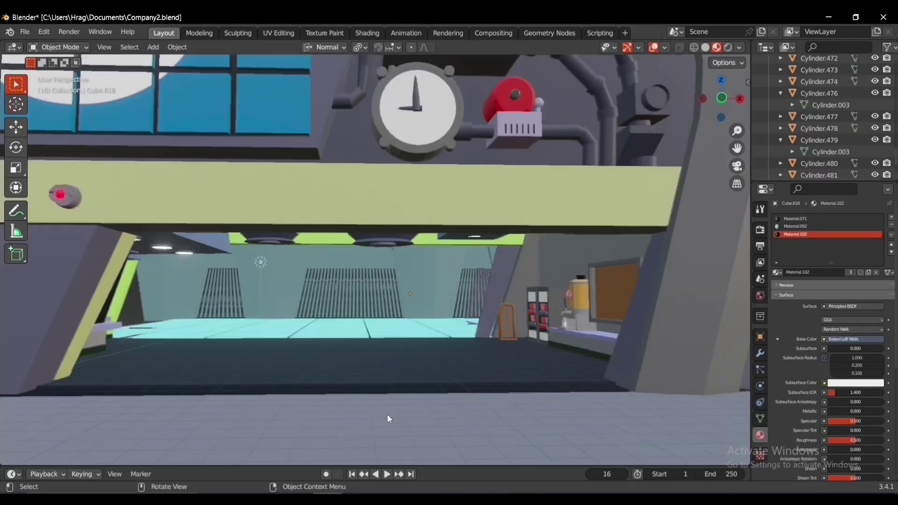
left_click(367, 32)
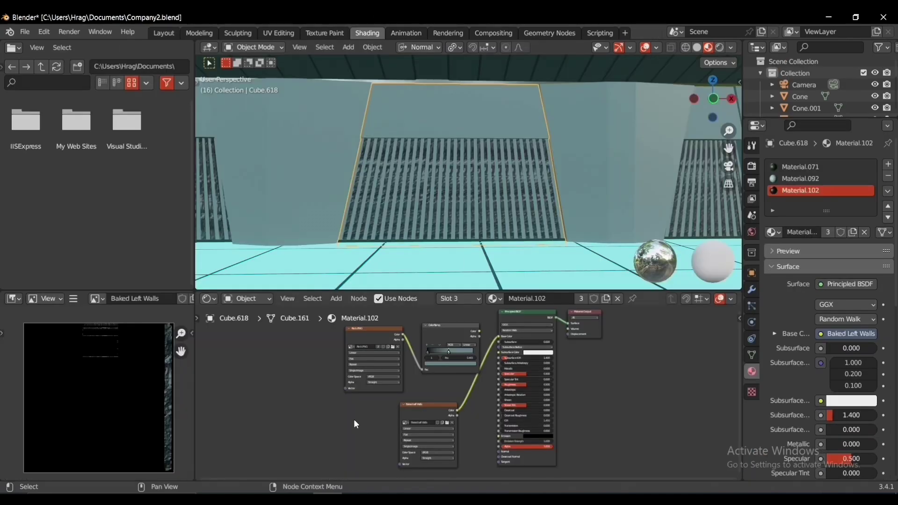
scroll(353, 419, "up", 4)
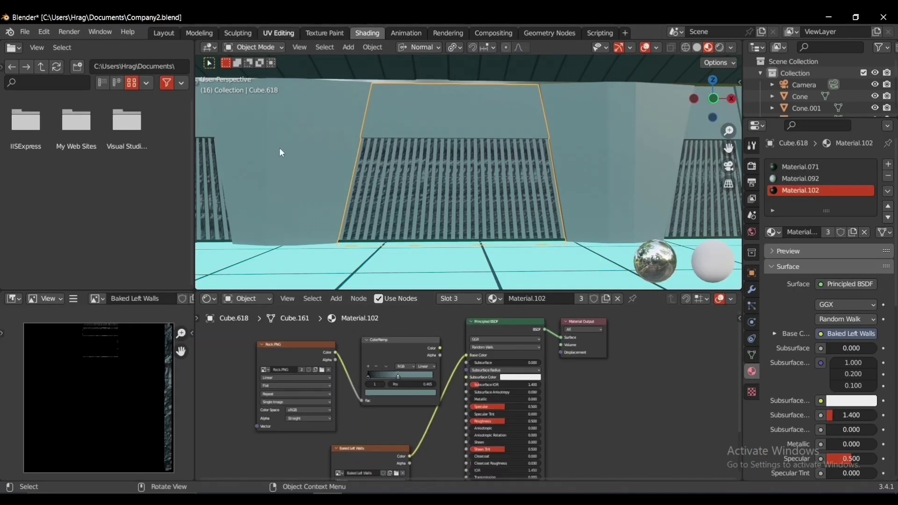
left_click(279, 33)
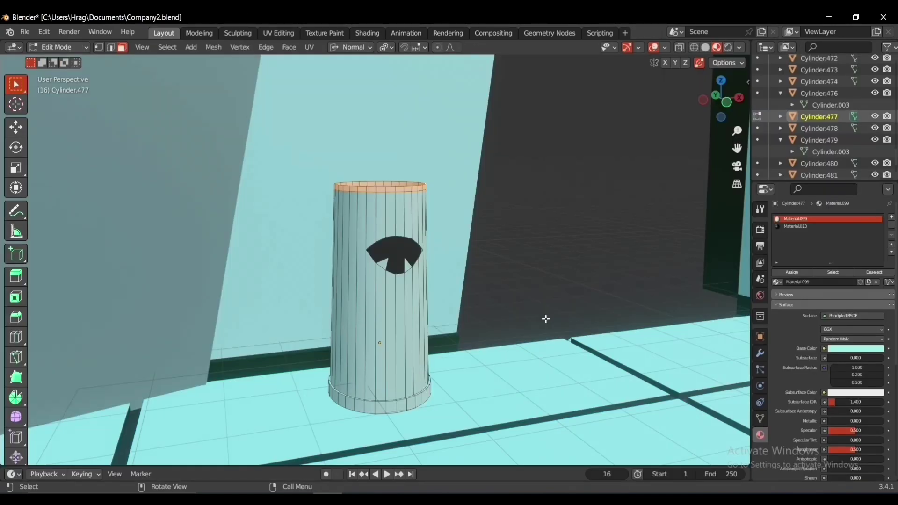
Step: Finish editing the pale cylindrical bin and make a linked duplicate of the single yellow canister about 1.1 m along its X axis
key("Tab")
scroll(545, 317, "down", 4)
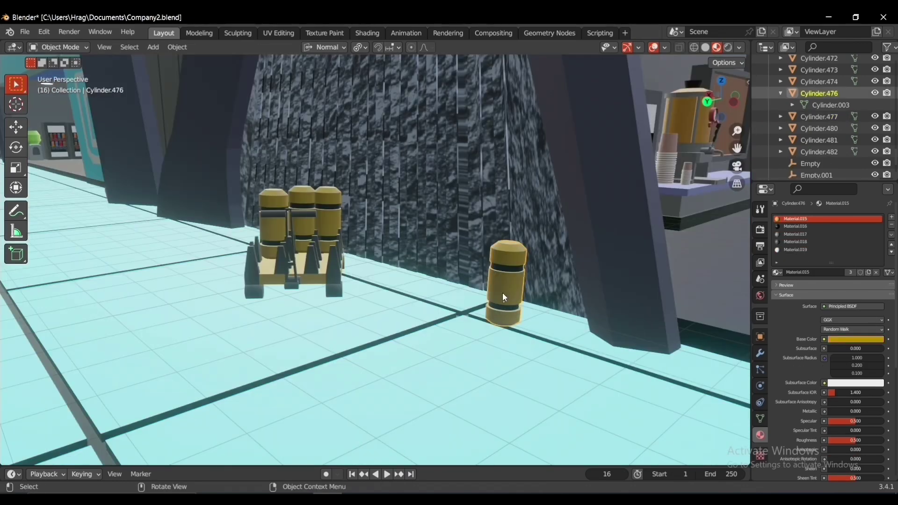
key("g")
key("x")
left_click(458, 270)
middle_click_drag(520, 242, 495, 243)
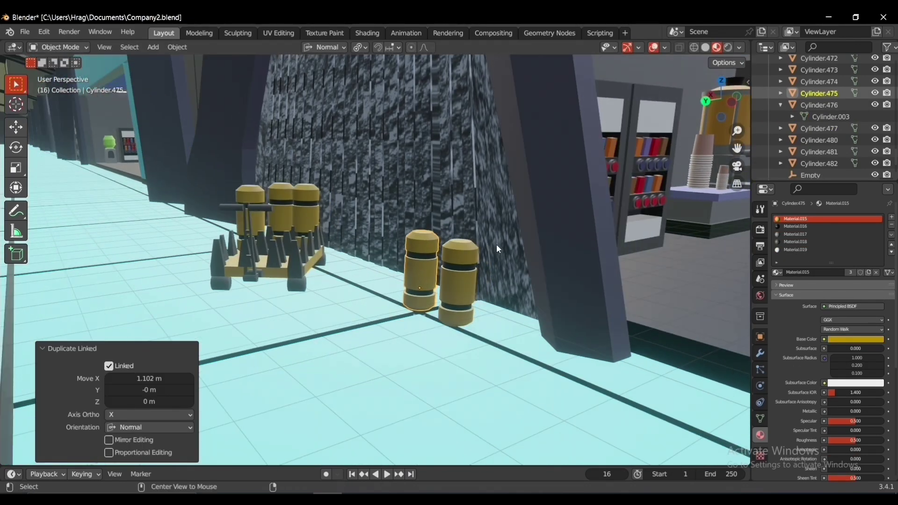
Step: Make another linked duplicate of the yellow canister along its X axis in front of the rock-textured panel
key("alt+d")
key("x")
left_click(519, 239)
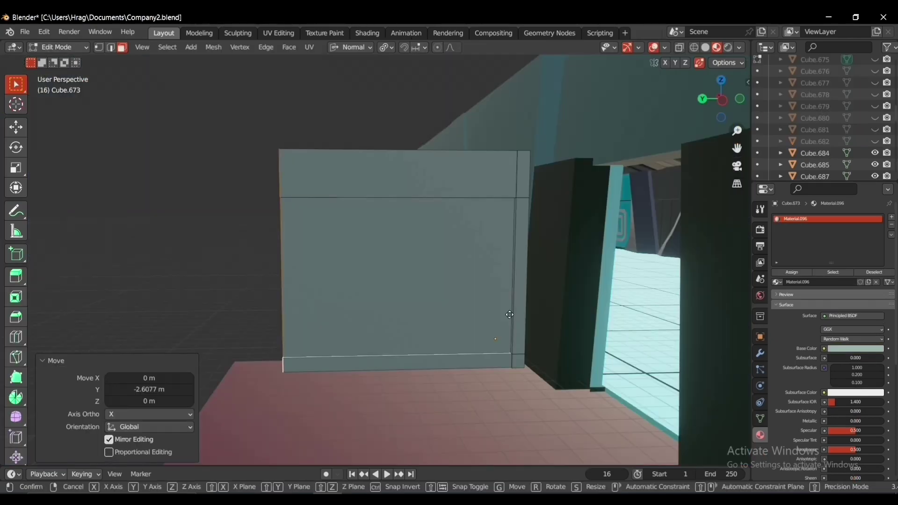
Step: Move the selected faces of the entrance side wall along the Y axis
key("g")
key("y")
left_click(457, 322)
middle_click_drag(457, 323, 507, 295)
Step: Select the large panel faces on the entrance side wall and assign them the wood-textured Material.095 in an additional material slot
left_click(374, 299)
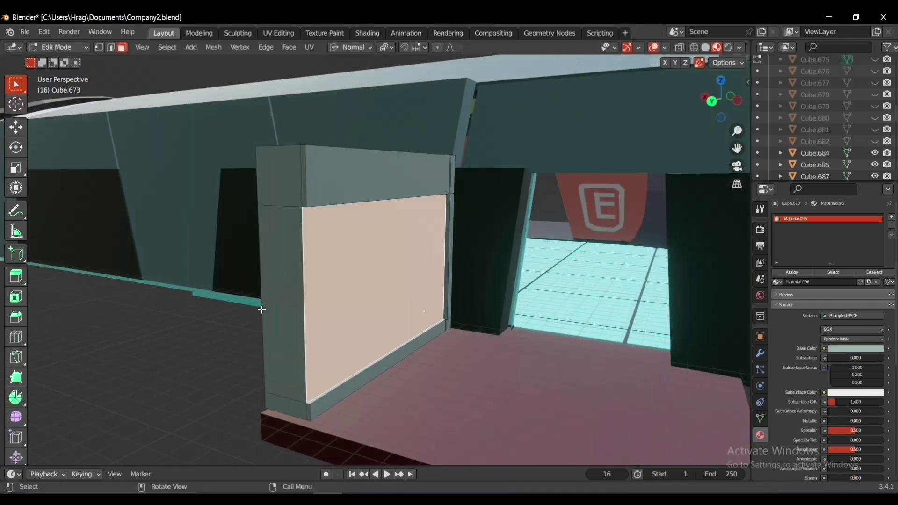
left_click(271, 308, "shift")
middle_click_drag(271, 308, 407, 290)
left_click(397, 262, "shift")
left_click(374, 180, "shift")
left_click(299, 357, "shift")
left_click(230, 267, "shift")
left_click(229, 180, "shift")
left_click(237, 350, "shift")
left_click(891, 217)
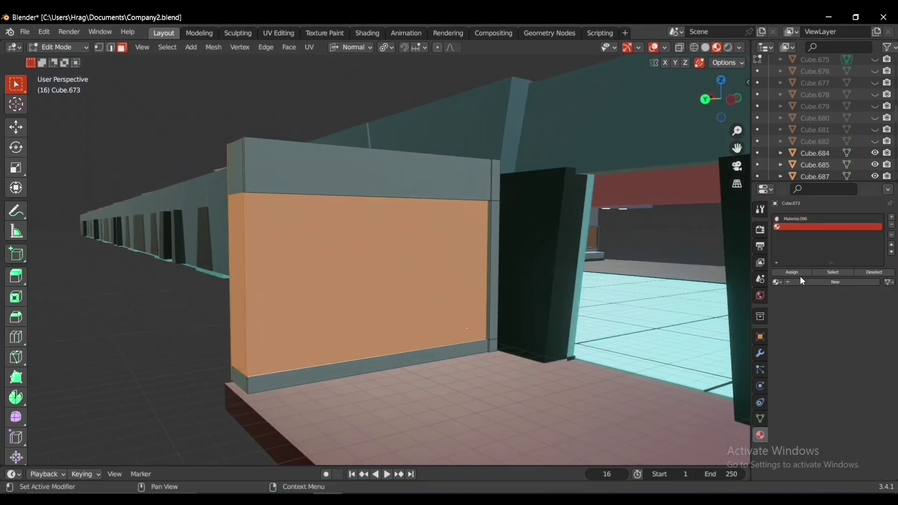
left_click(777, 282)
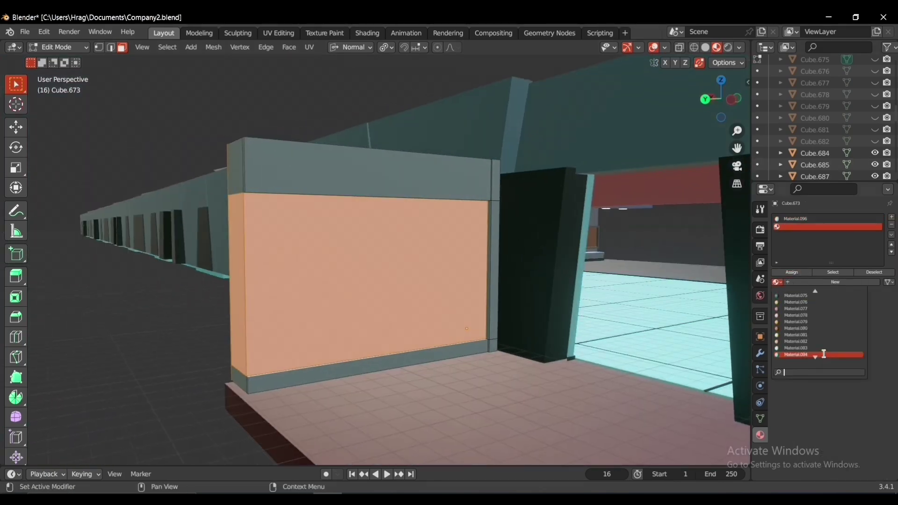
left_click(818, 349)
left_click(187, 358)
key("Tab")
Step: Select the wood-panelled side wall with its pink floor slab and make linked duplicates along X, about 275.3 m away
mouse_move(505, 327)
middle_mouse_down()
mouse_move(554, 316)
mouse_move(424, 312)
mouse_move(502, 329)
middle_mouse_up()
key("alt+a")
left_click(424, 312, "shift")
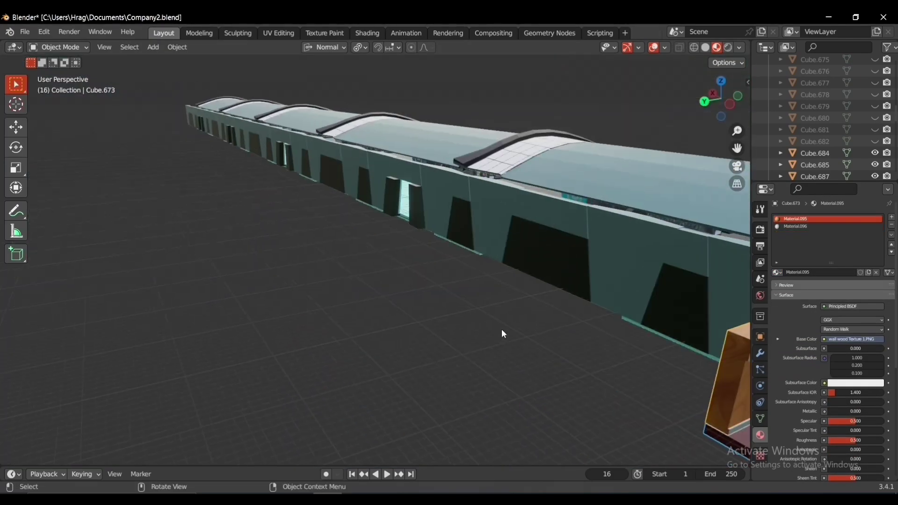
key("shift+d")
key("x")
key("x")
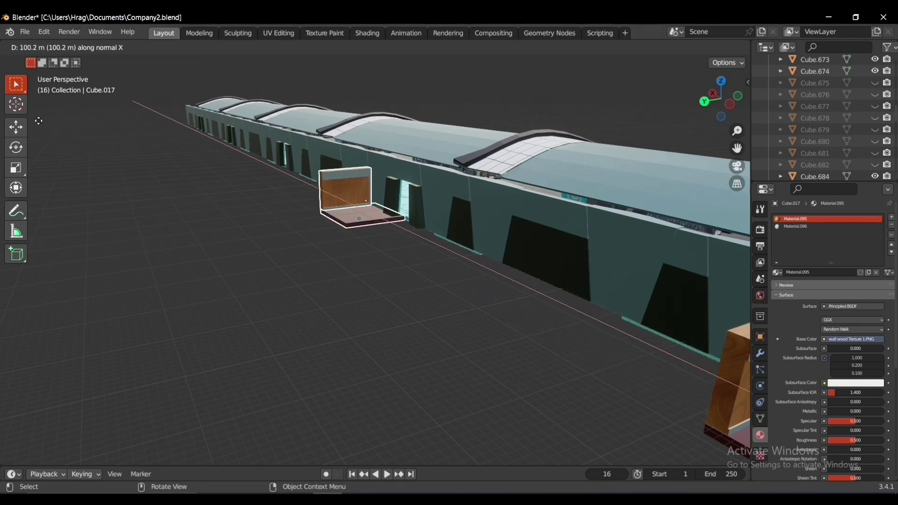
left_click(619, 114)
Step: Move the linked copy of the wood-panelled side wall and pink floor slab along X to the next doorway
middle_click_drag(619, 114, 511, 279)
key("g")
key("x")
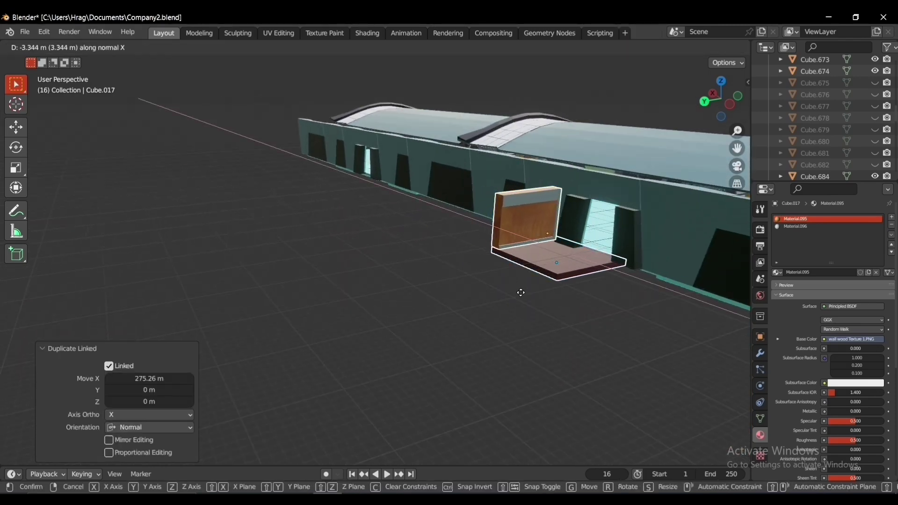
left_click(525, 296)
left_click(641, 332)
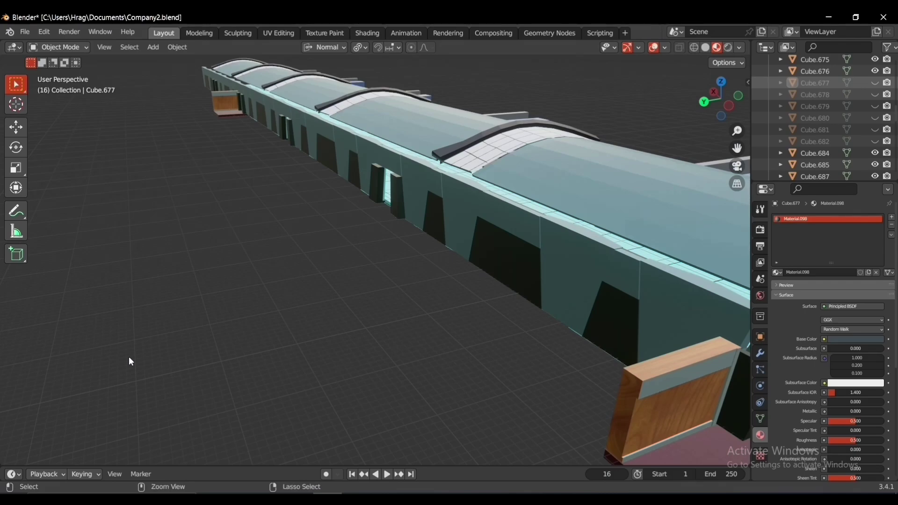
Step: Undo the hiding of the plain entrance side walls and glowing floor slabs at the other doorways
key("ctrl+z")
key("ctrl+z")
key("ctrl+z")
key("ctrl+z")
key("ctrl+z")
key("ctrl+z")
key("ctrl+z")
key("ctrl+z")
key("ctrl+z")
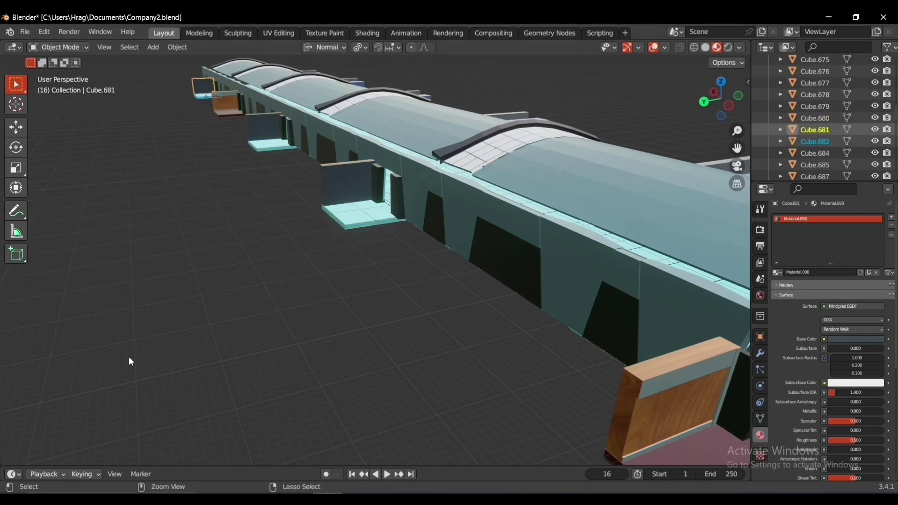
Step: Select the adjoining slatted panels and curved pillars on the corridor's inner wall and duplicate them about 82.6 m along X
middle_click_drag(162, 248, 94, 291)
scroll(379, 315, "up", 3)
middle_click_drag(423, 304, 400, 282)
mouse_move(400, 282)
middle_mouse_down()
mouse_move(356, 280)
mouse_move(405, 286)
middle_mouse_up()
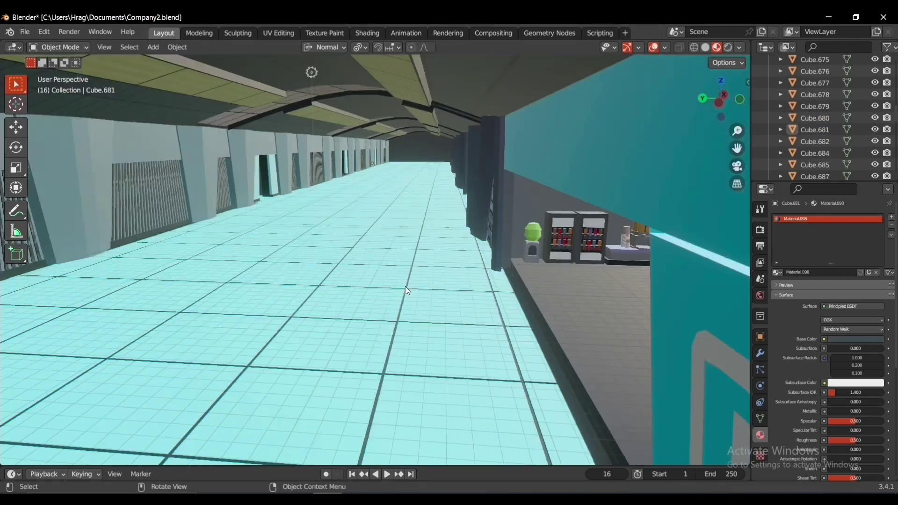
middle_click_drag(405, 286, 258, 276)
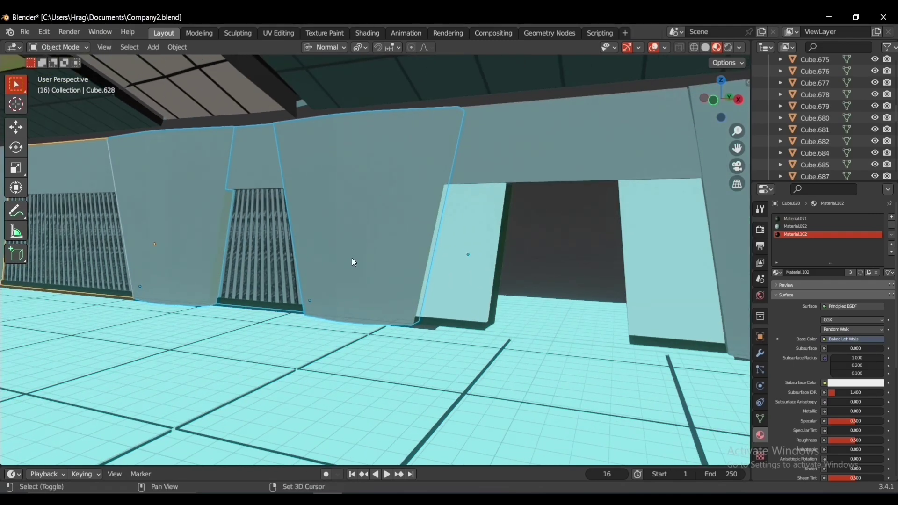
key("shift+d")
key("y")
key("x")
left_click(183, 399)
Step: Move the duplicated wall section further along X, past the far end of the building row
scroll(181, 156, "down", 8)
key("g")
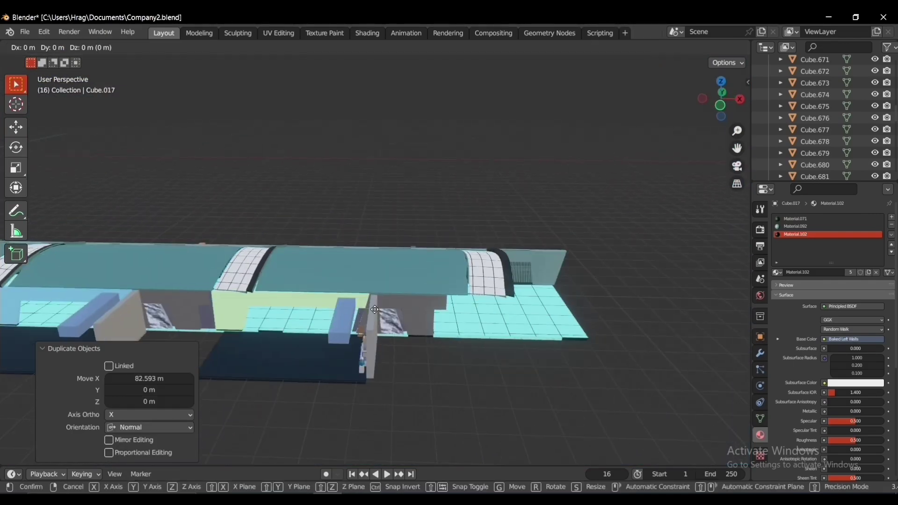
key("x")
left_click(463, 343)
Step: Duplicate the wide slatted panel along X to the opposite end of the separated wall section
middle_click_drag(513, 334, 455, 340, "shift")
key("shift+d")
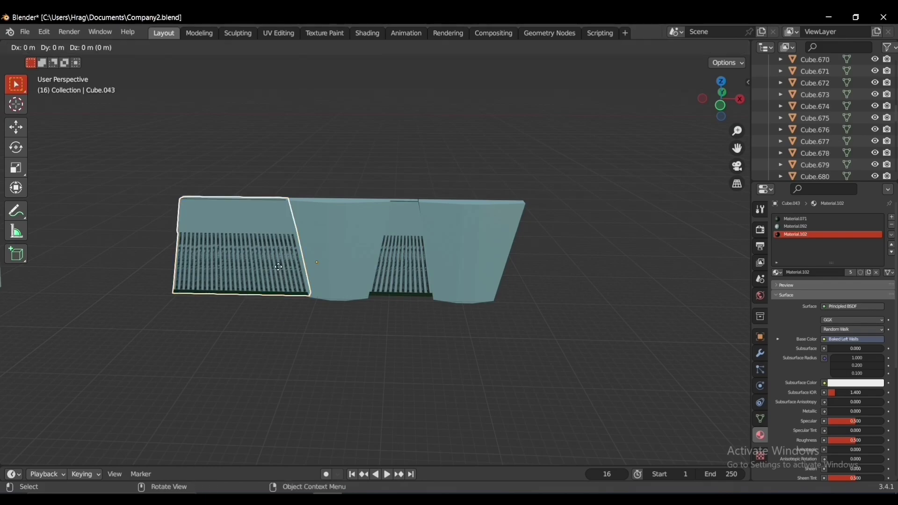
key("x")
left_click(603, 289)
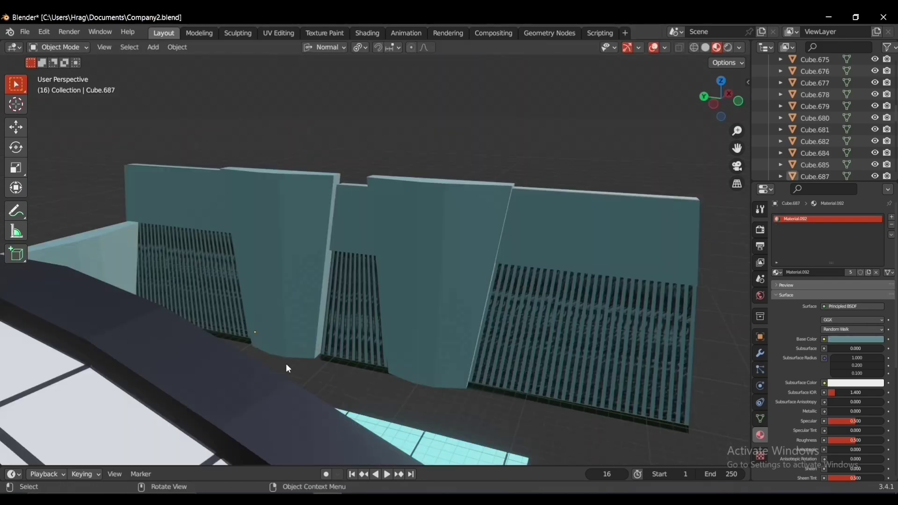
Step: Examine the slatted wall closing the corridor's end and the hall interior with its doors and desks
middle_click_drag(288, 368, 481, 286)
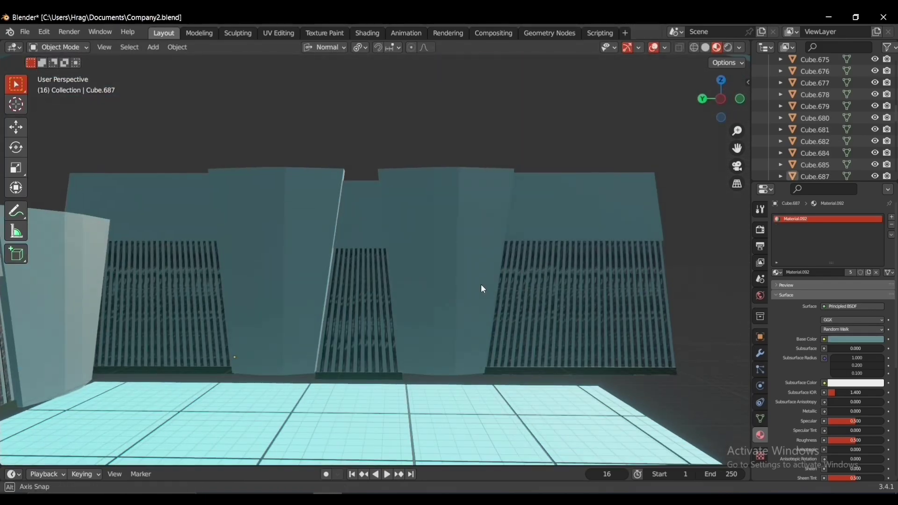
scroll(481, 284, "down", 8)
scroll(484, 282, "down", 10)
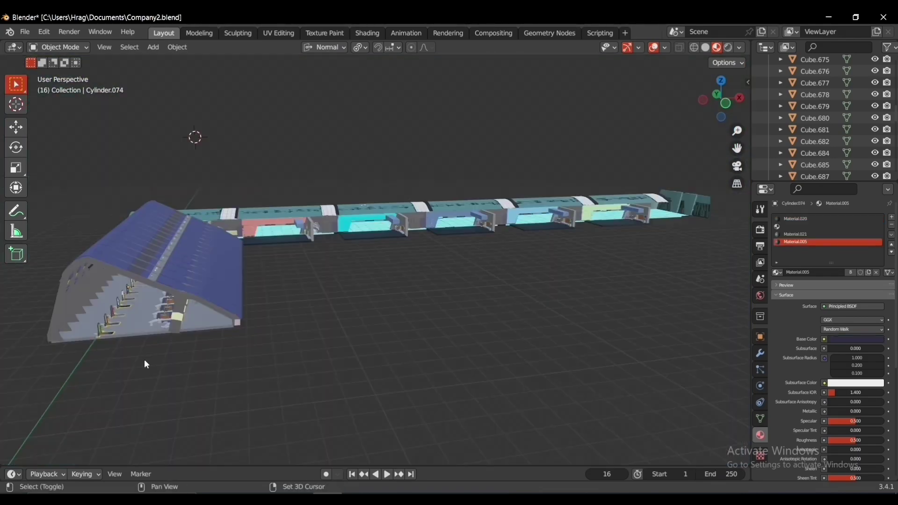
scroll(322, 285, "up", 4)
middle_click_drag(145, 361, 430, 285, "shift")
scroll(349, 216, "up", 3)
middle_click_drag(430, 285, 376, 290)
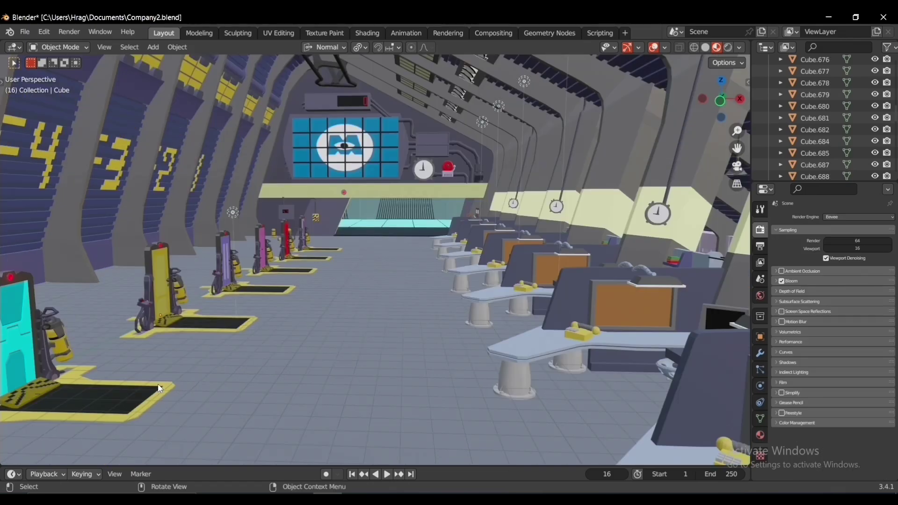
Step: Switch the viewport to rendered shading and inspect the lit hall toward the glowing corridor opening
left_click(728, 47)
scroll(534, 324, "down", 2)
scroll(532, 322, "down", 2)
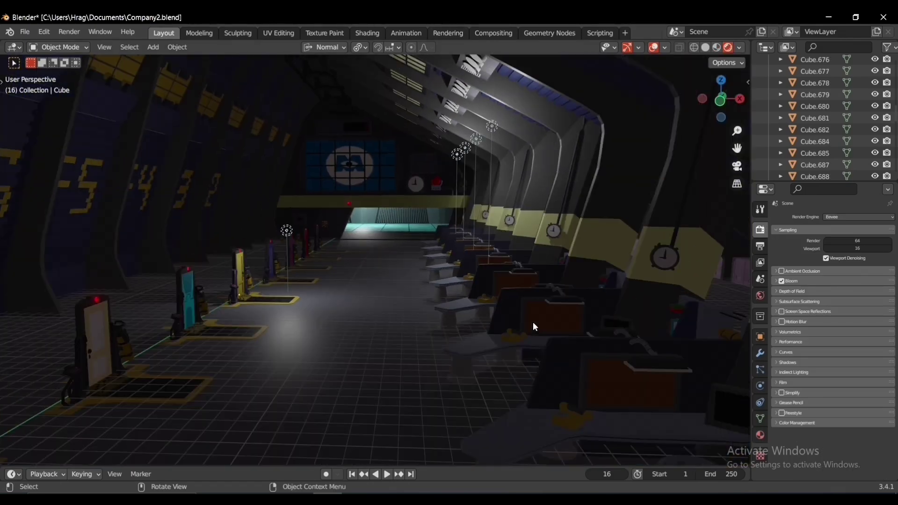
middle_click_drag(532, 322, 285, 253, "shift")
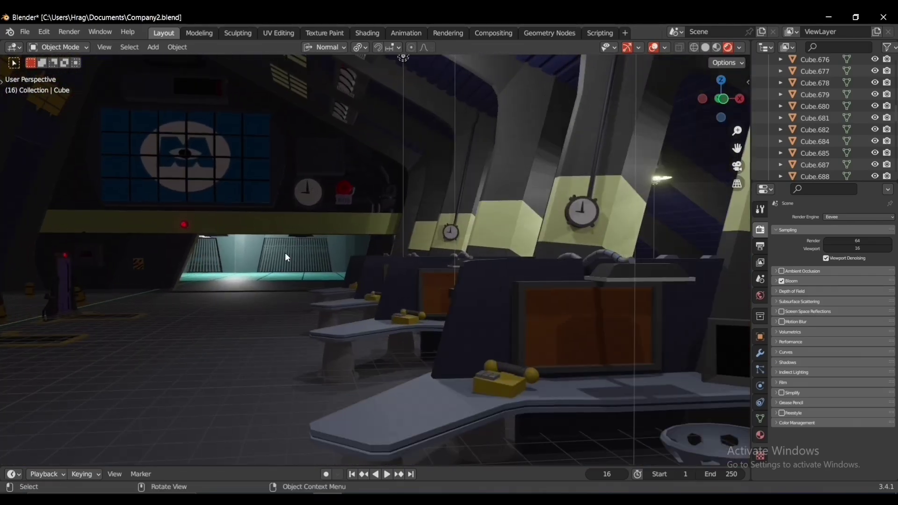
Step: Select the slatted corridor wall seen through the hall's opening and frame it in the view
left_click(285, 253)
left_click(104, 46)
left_click(155, 112)
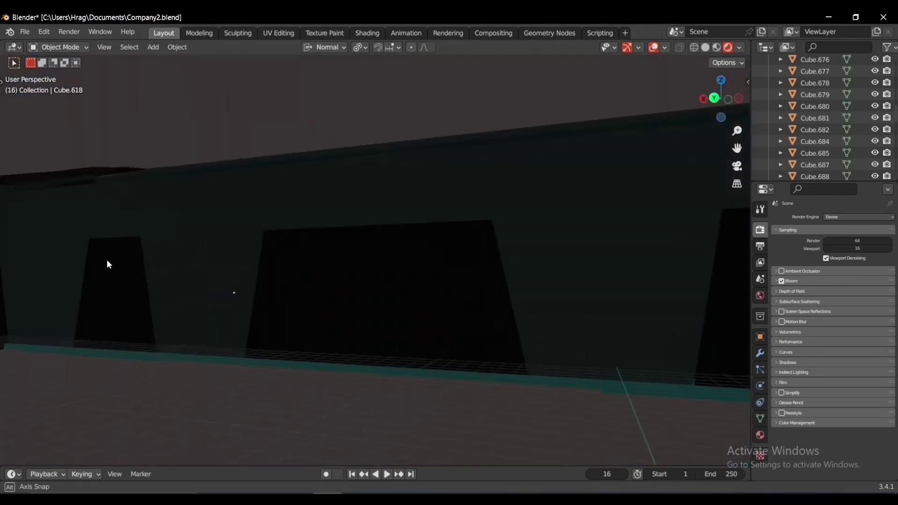